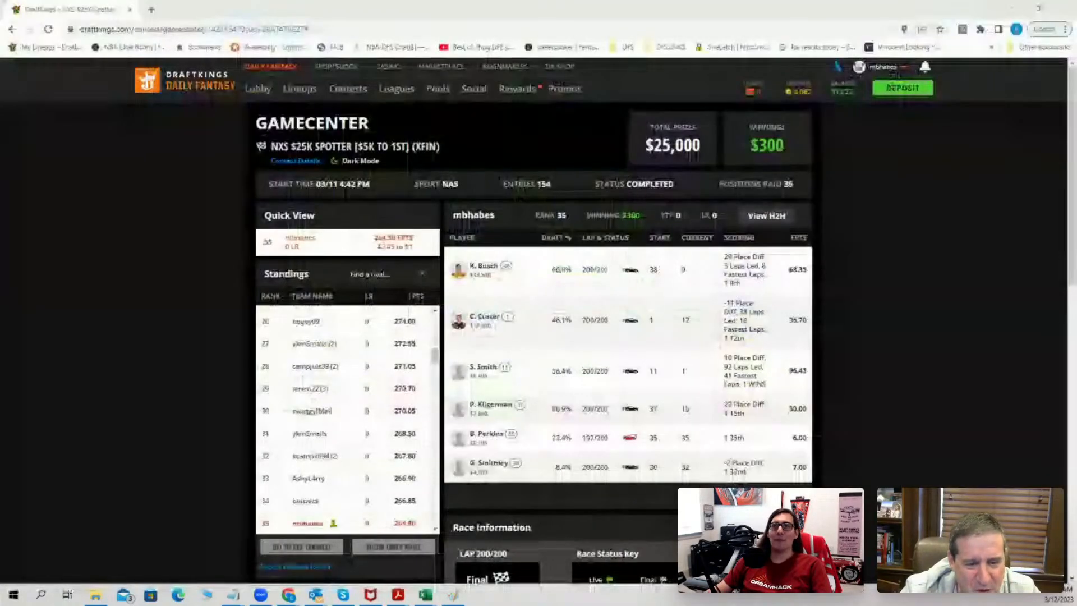
Switch to the NASDK_Proj workbook in Excel and examine the salaries of the top-ranked drivers on the TrueDFS sheet
key("alt+Tab")
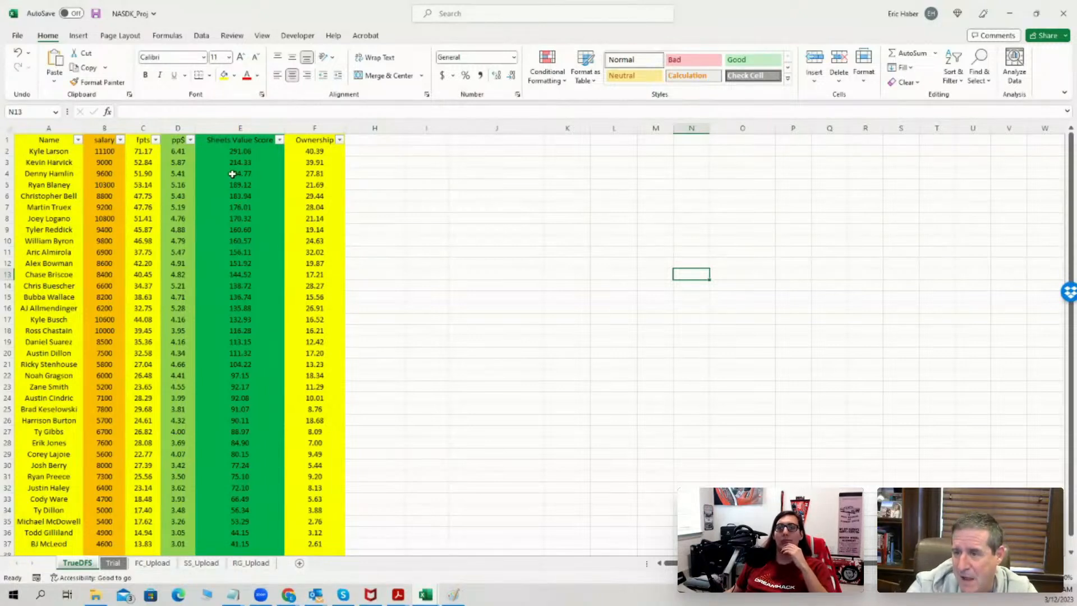
left_click(110, 182)
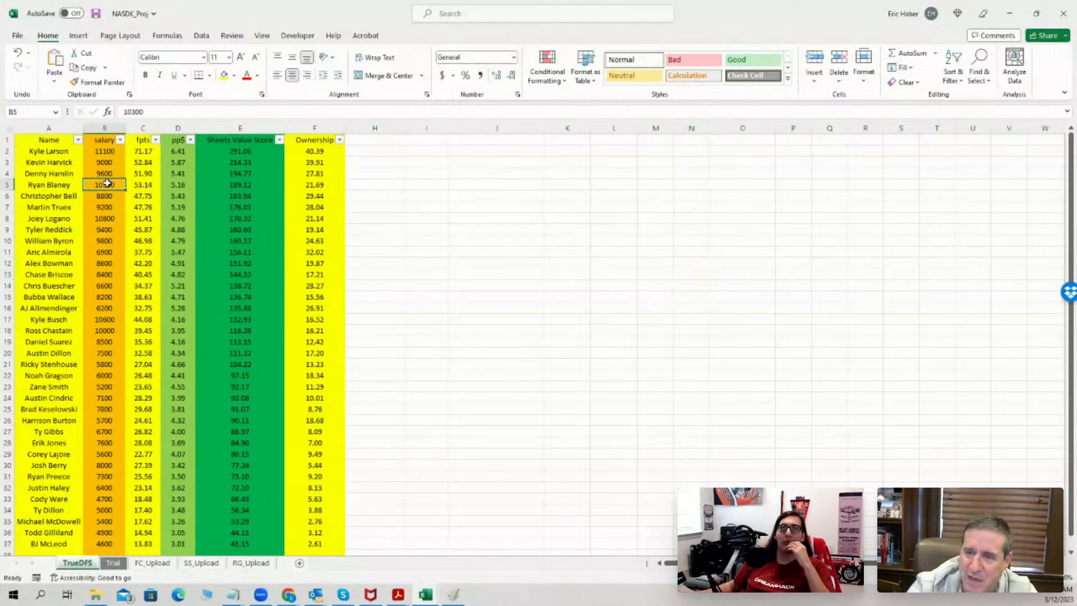
key("Up")
key("Up")
key("Up")
left_click(100, 171)
left_click(107, 185)
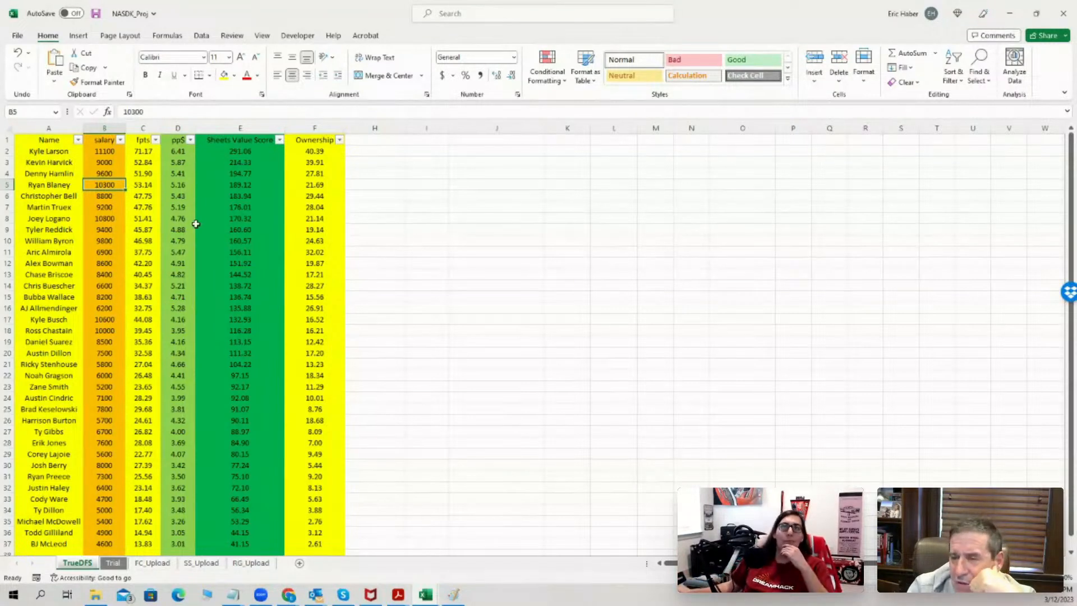
Compare the projected ownership of the drivers with the highest Sheets Value Scores
left_click(315, 178)
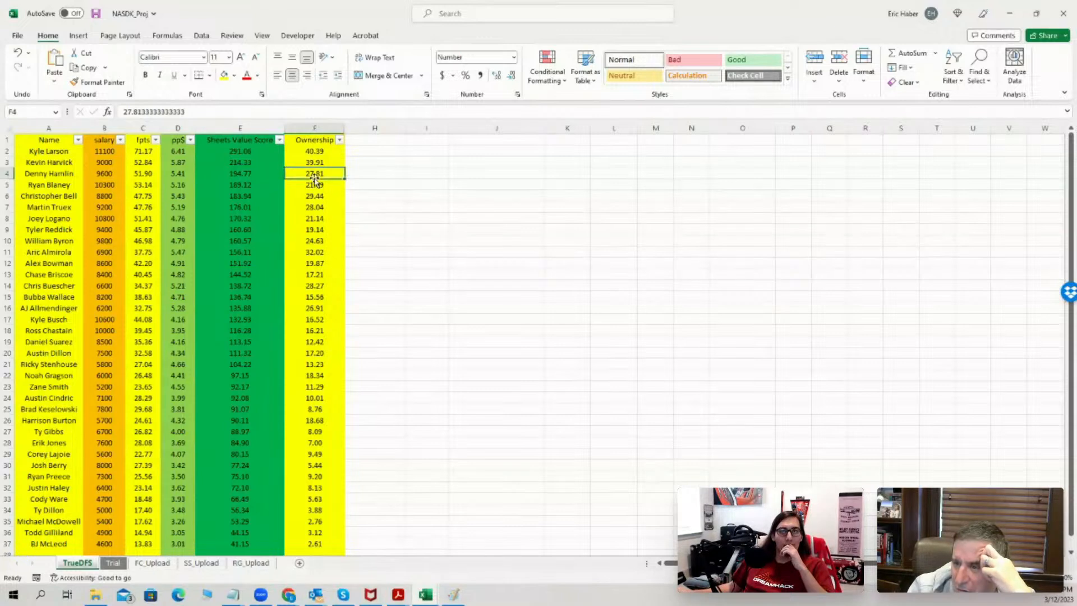
left_click(317, 195)
left_click(319, 220)
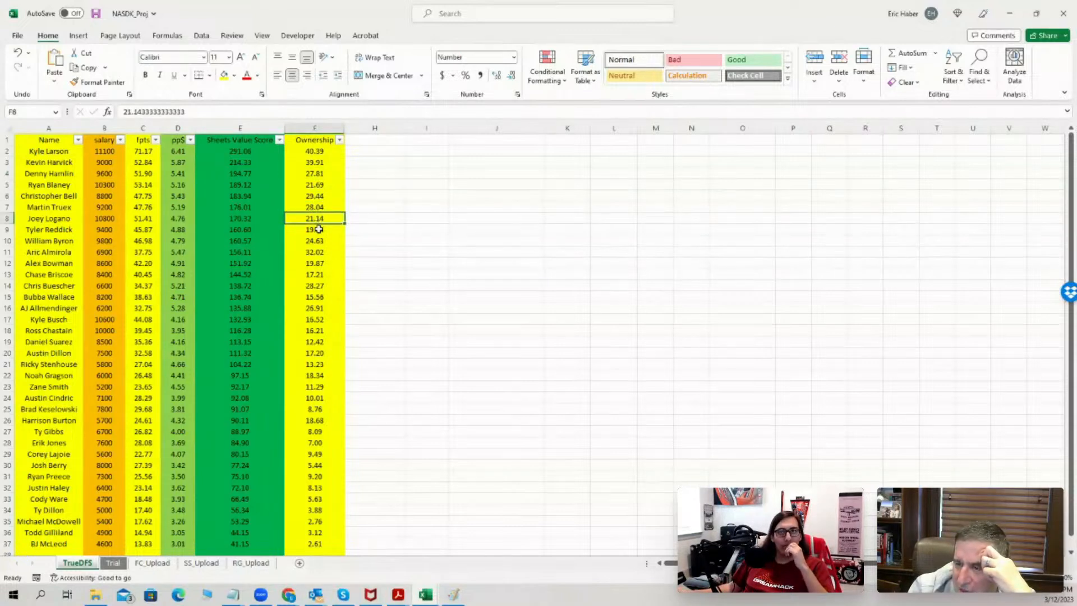
left_click(306, 153)
left_click(315, 216)
left_click(321, 239)
left_click(314, 220)
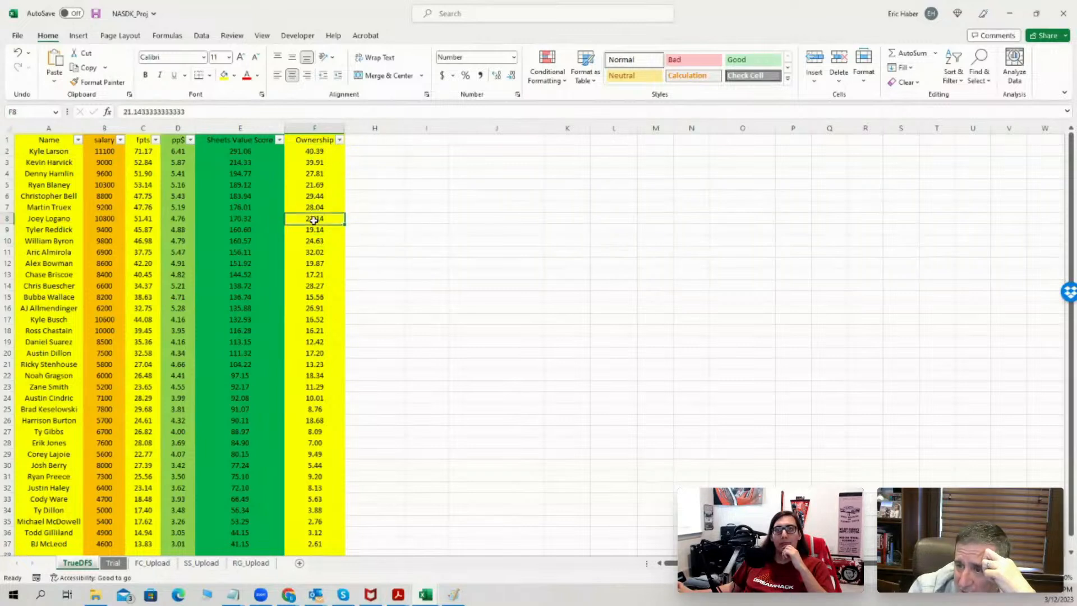
left_click(308, 163)
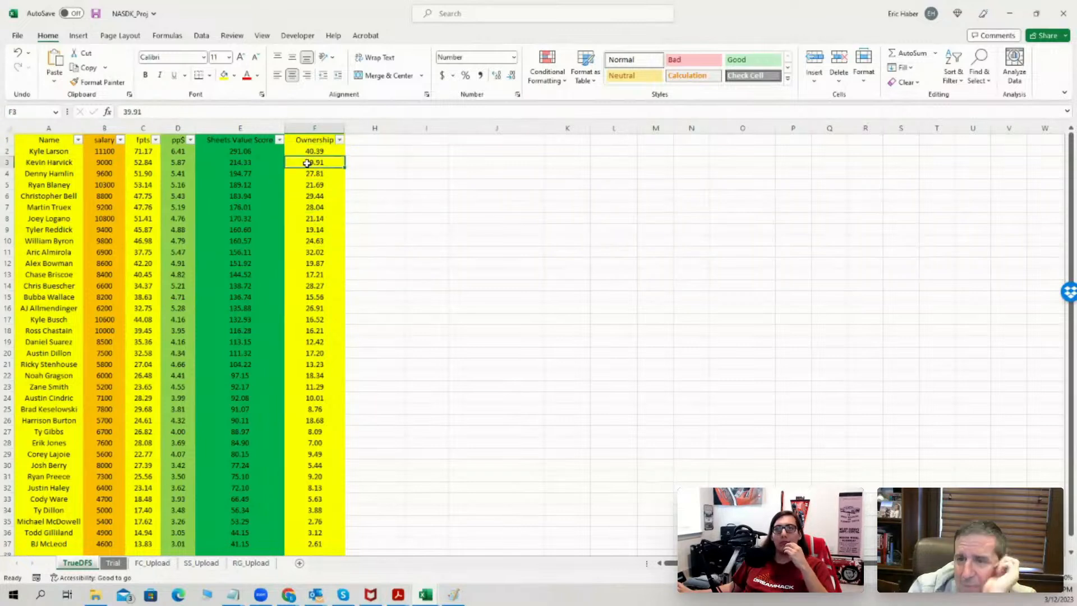
left_click(312, 193)
left_click(311, 153)
left_click(312, 161)
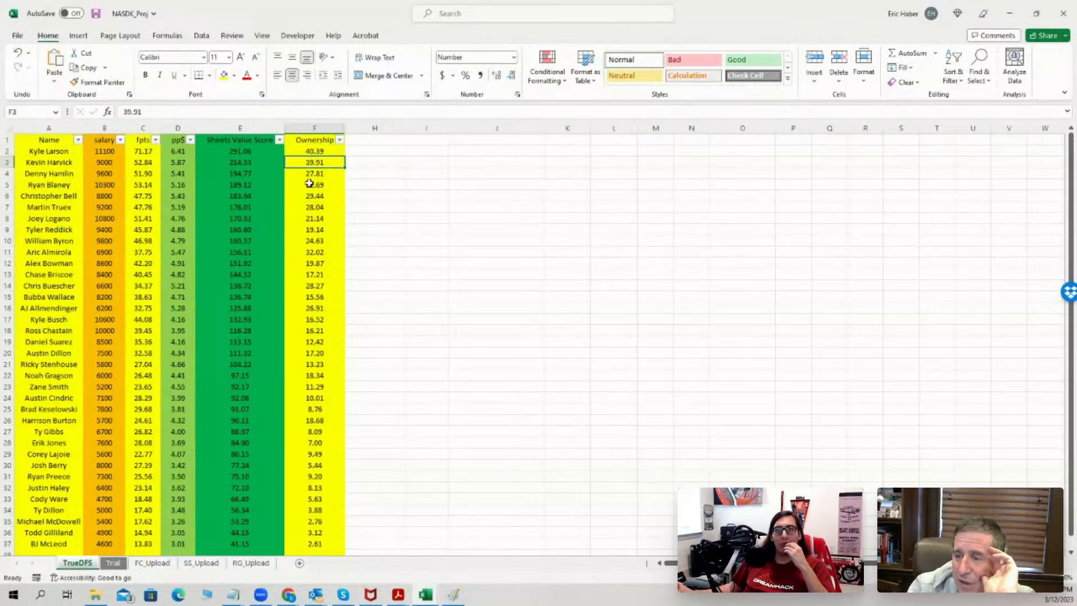
left_click(310, 151)
left_click(311, 161)
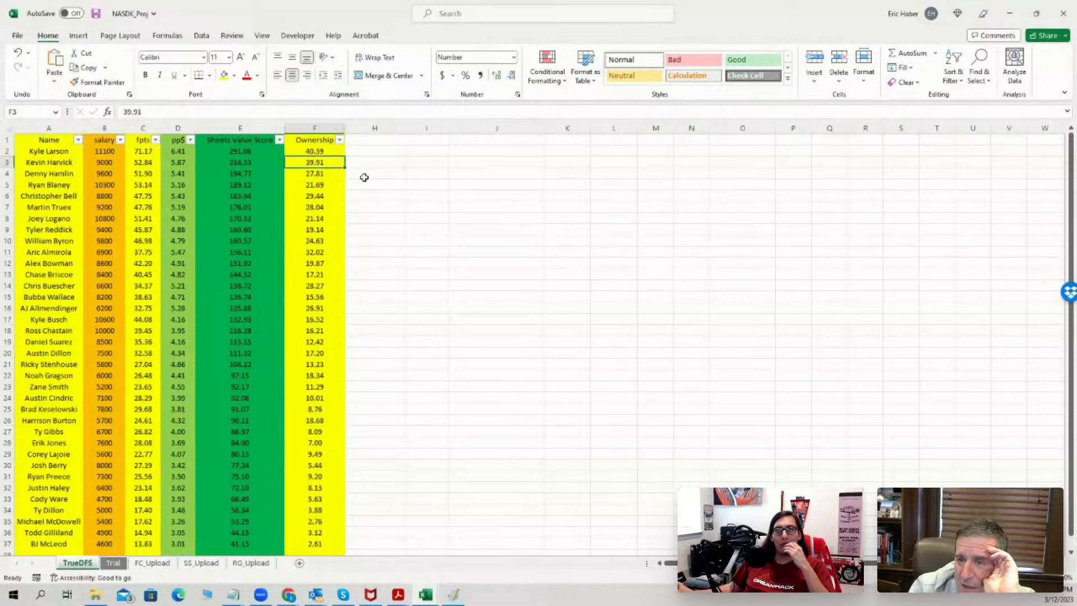
left_click(326, 251)
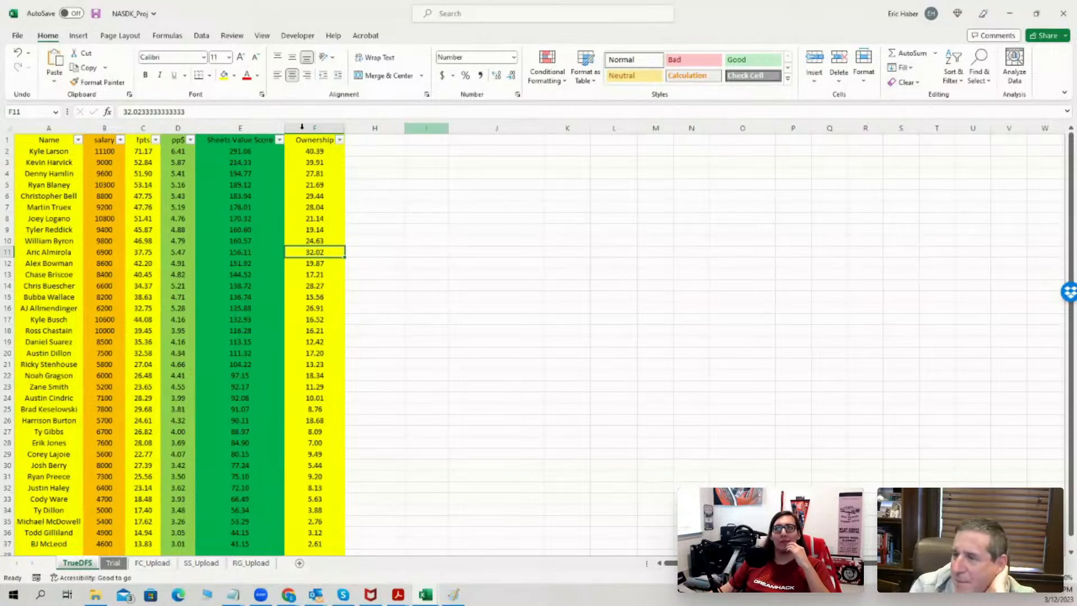
Review the leading value plays by name: Kyle Larson, Kevin Harvick, Christopher Bell and Aric Almirola
left_click(33, 151)
left_click(50, 162)
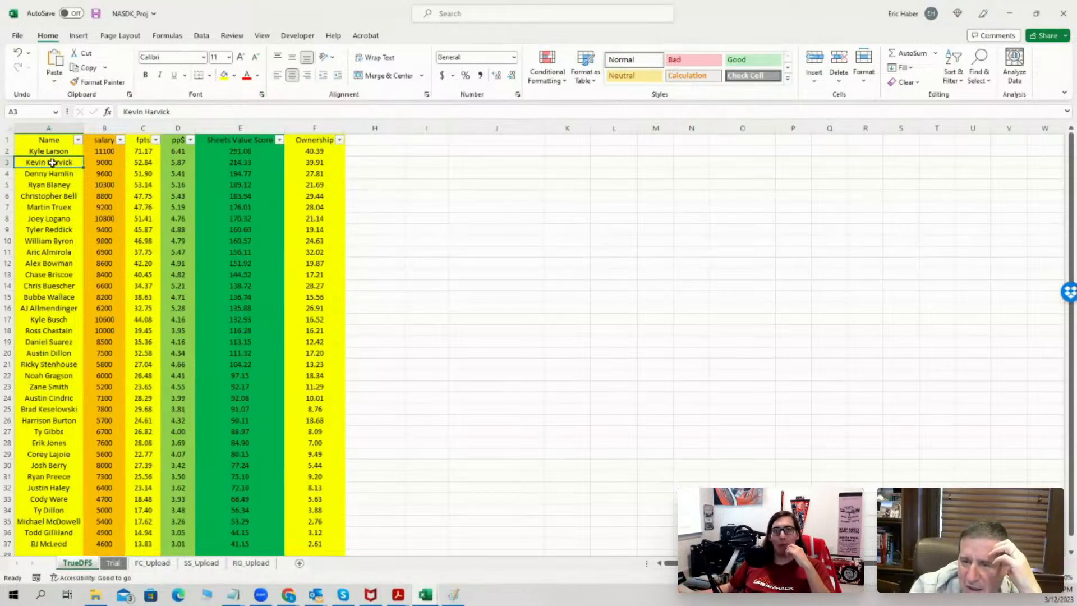
left_click(51, 253)
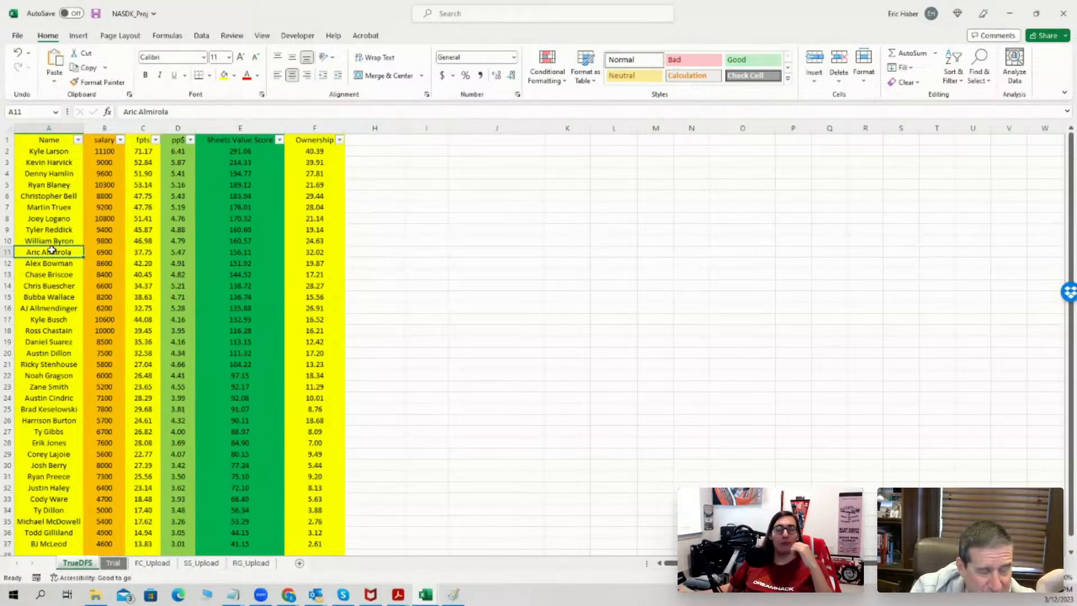
left_click(65, 152)
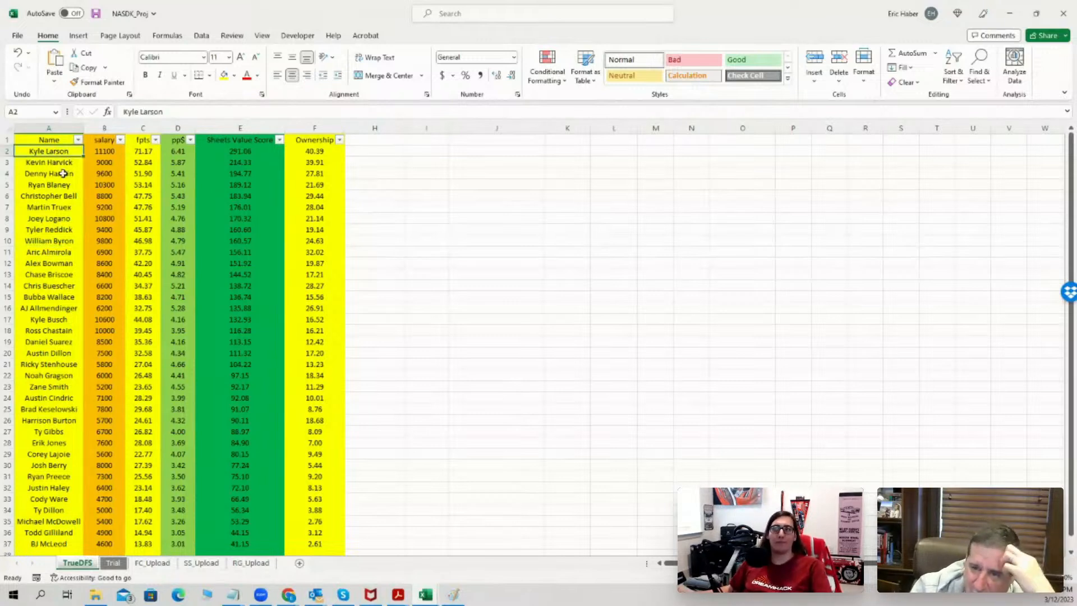
left_click(64, 194)
left_click(58, 151)
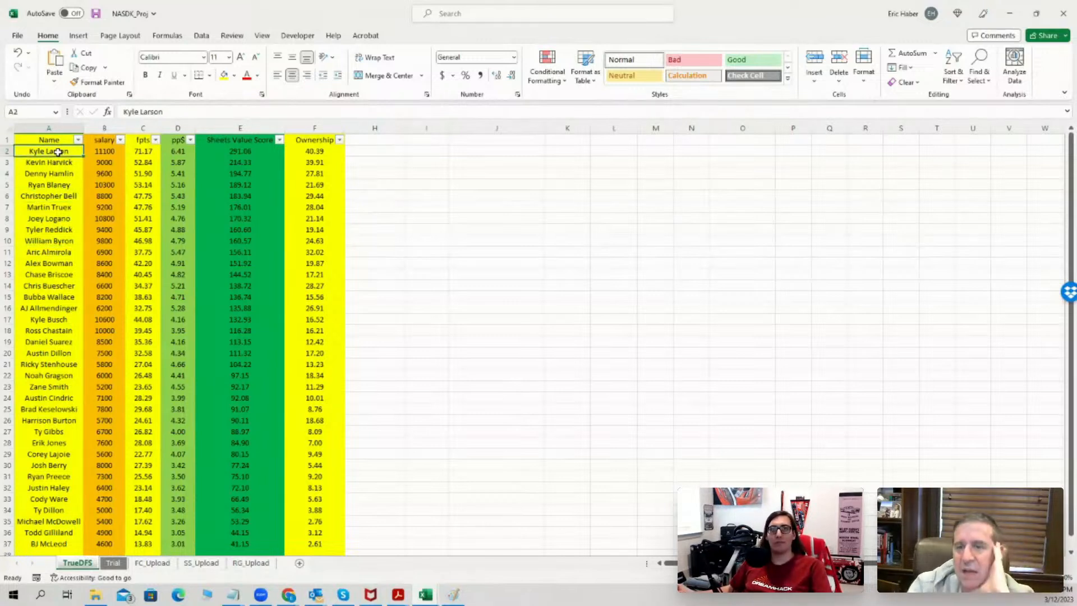
left_click(54, 163)
left_click(56, 152)
left_click(55, 163)
left_click(55, 153)
left_click(54, 163)
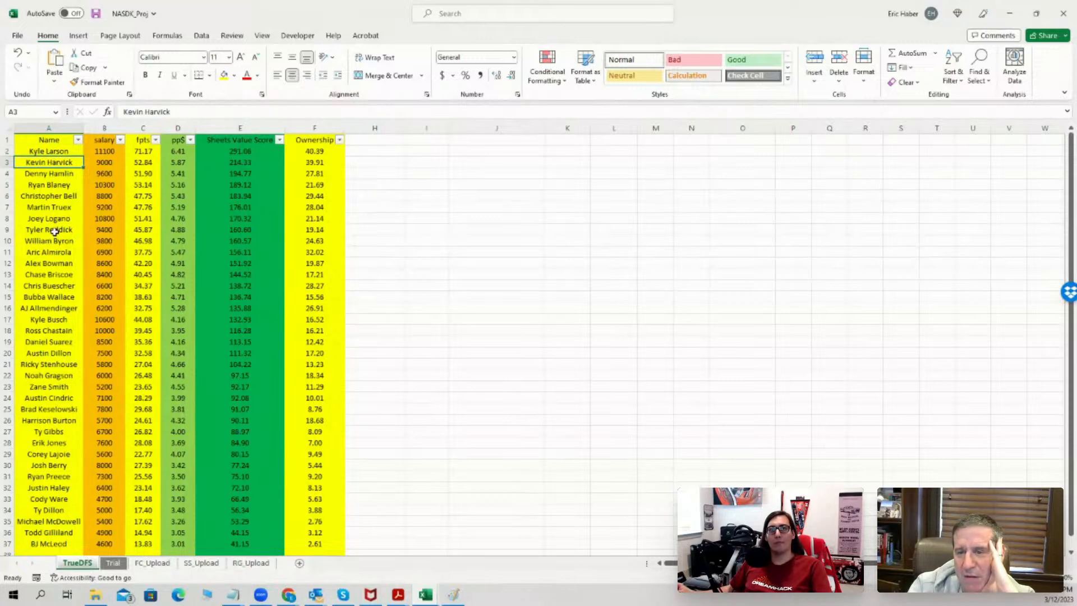
left_click(52, 197)
left_click(33, 253)
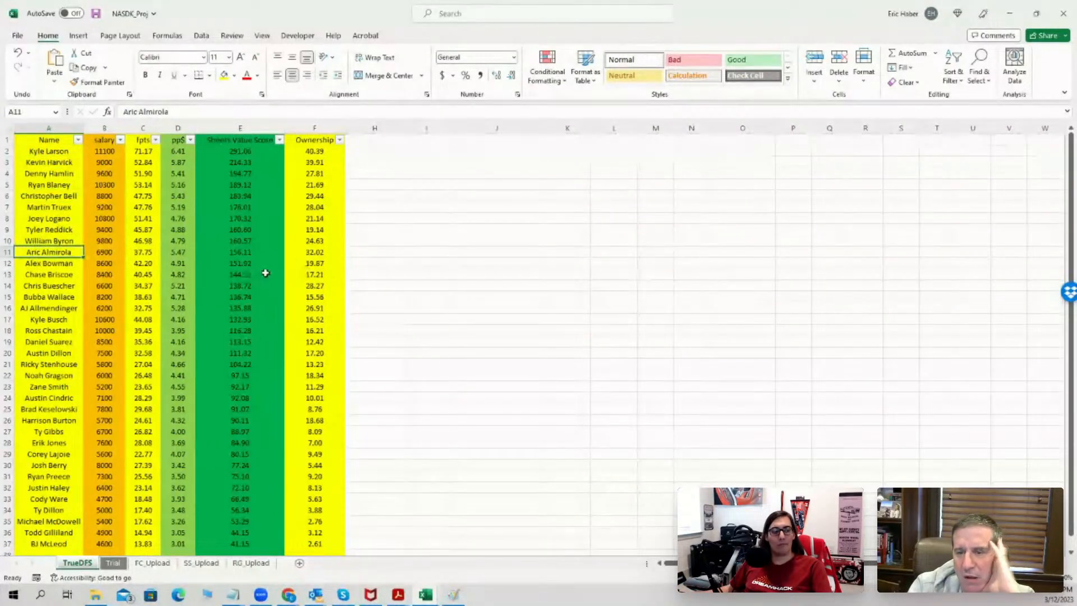
Put away the workbook and the DraftKings contest window, switch to SaberSim and open its NASCAR projections page
left_click(1012, 14)
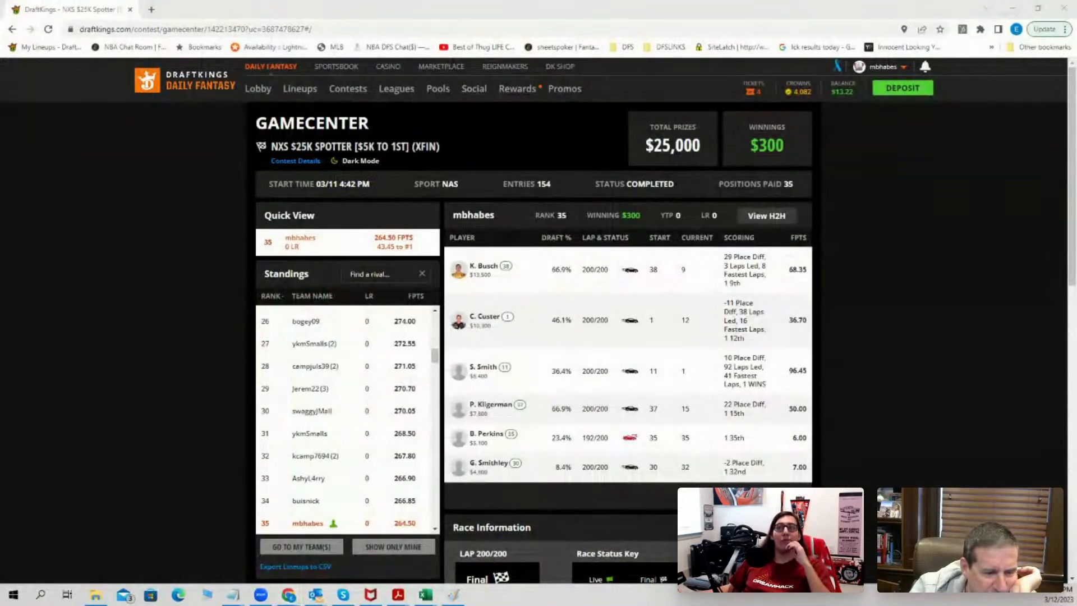
left_click(1012, 9)
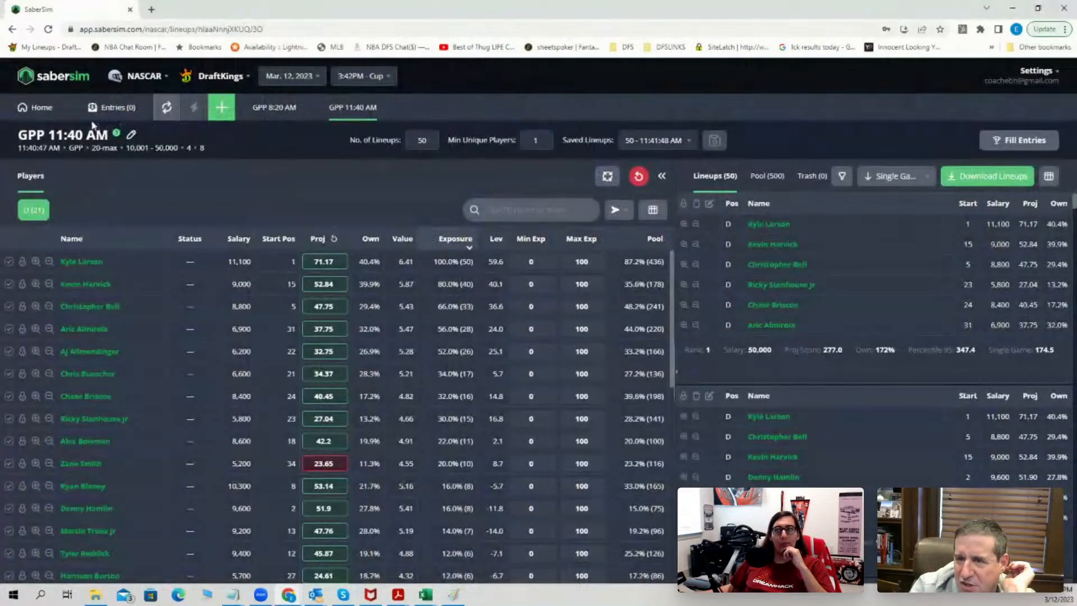
left_click(44, 112)
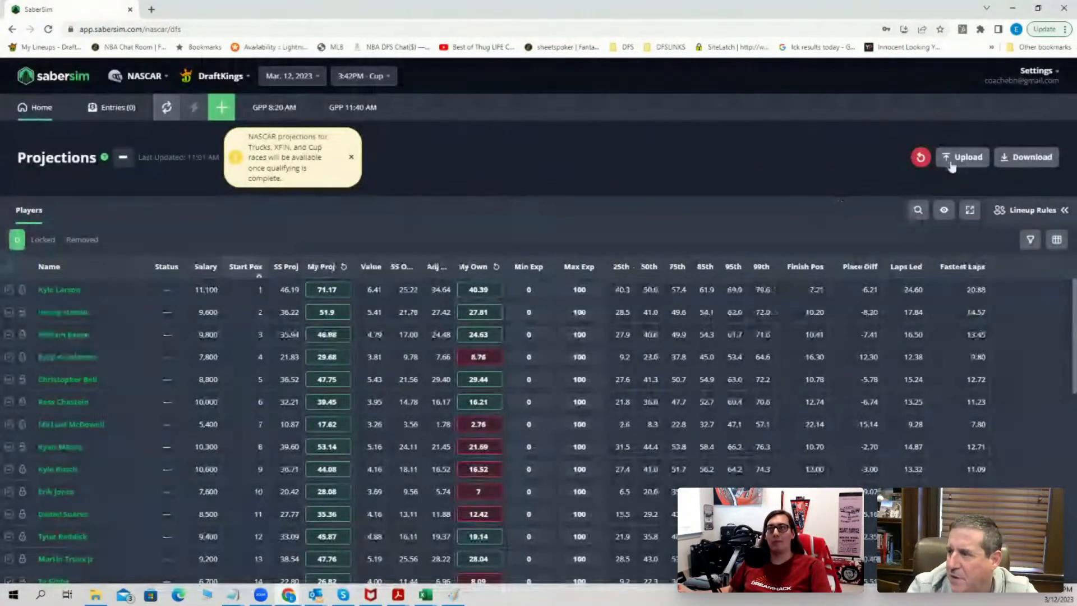
Upload the NASDK_Sim file from the KrugNAS folder as custom projection and ownership data, excluding unlisted players
left_click(959, 157)
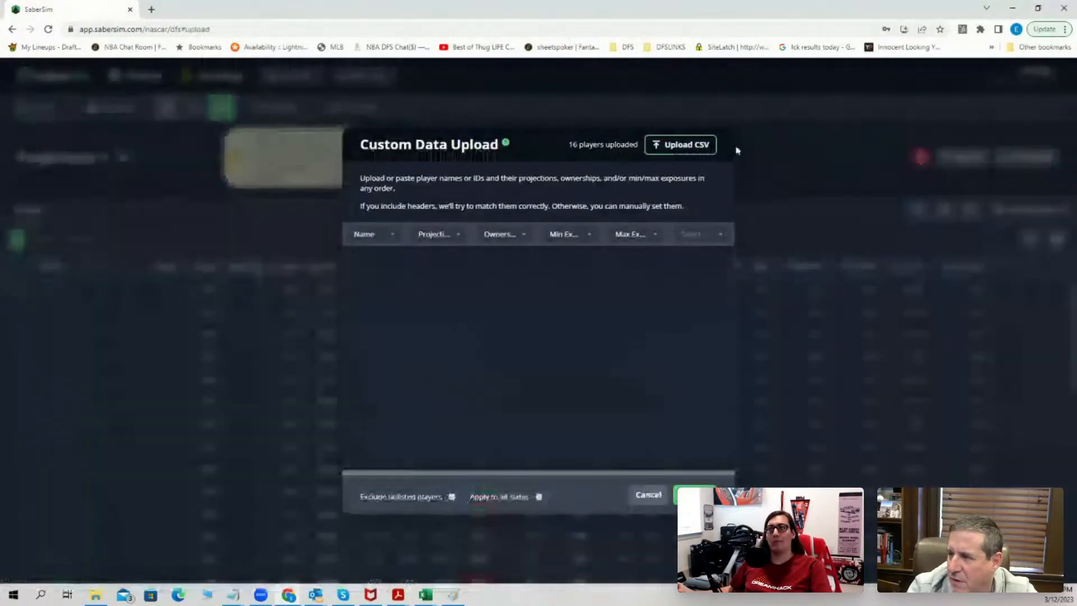
left_click(692, 146)
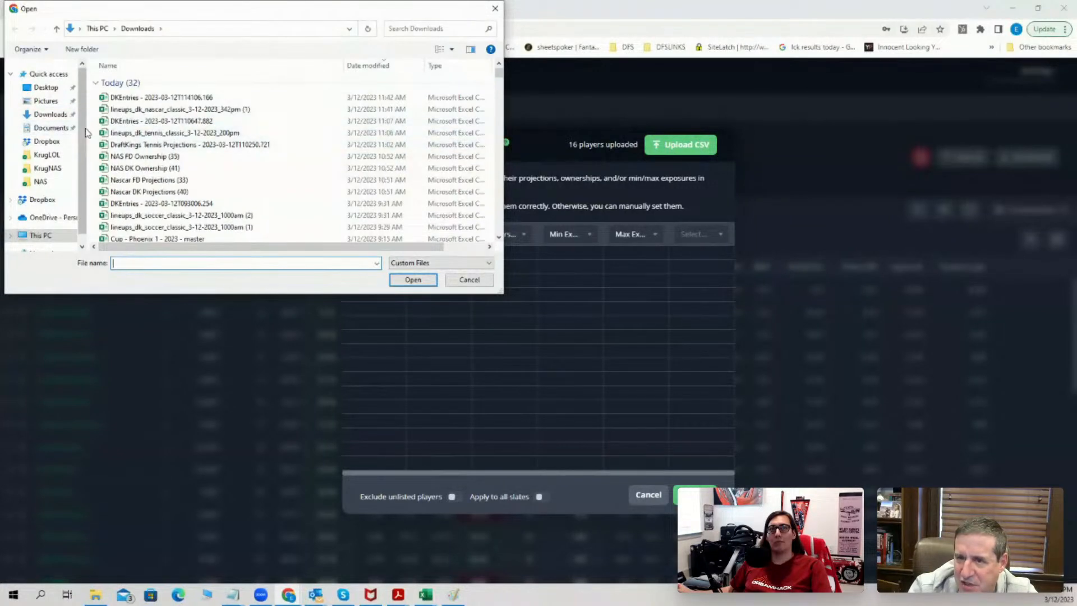
left_click(47, 168)
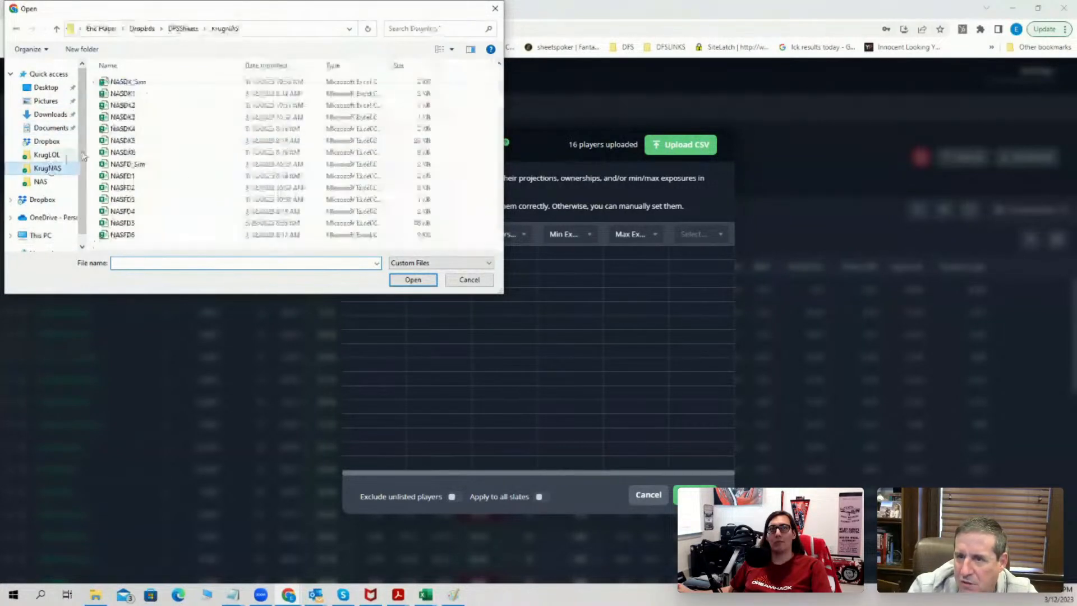
left_click(138, 83)
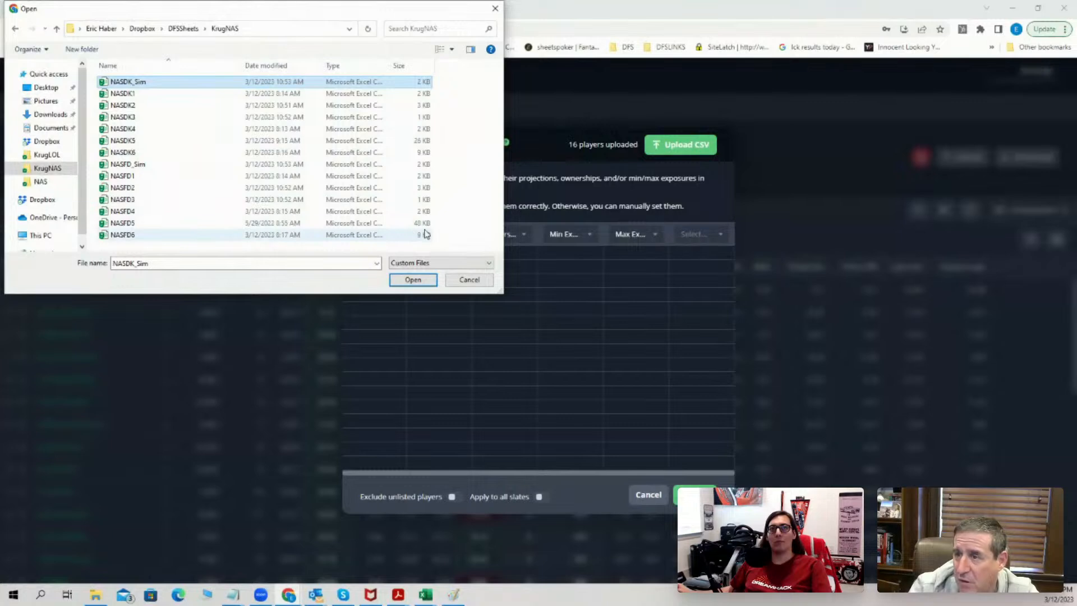
left_click(412, 280)
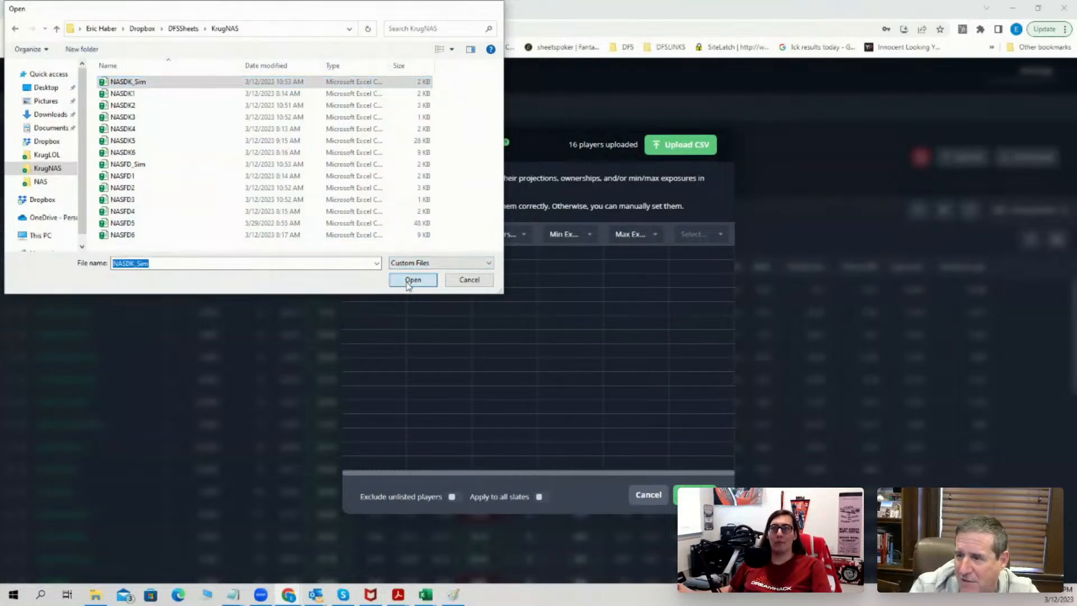
left_click(454, 499)
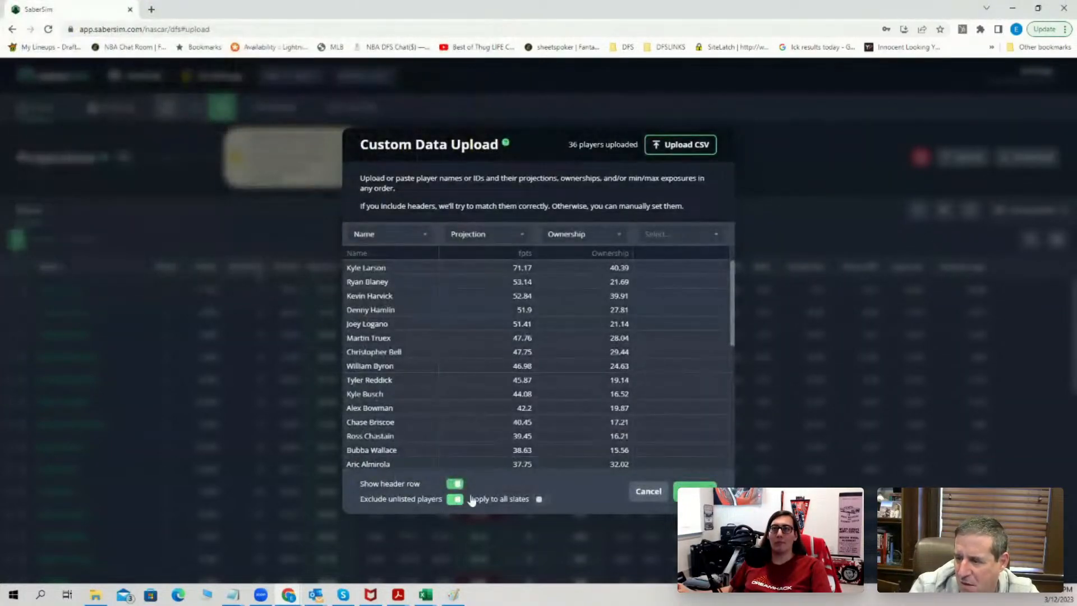
left_click(694, 488)
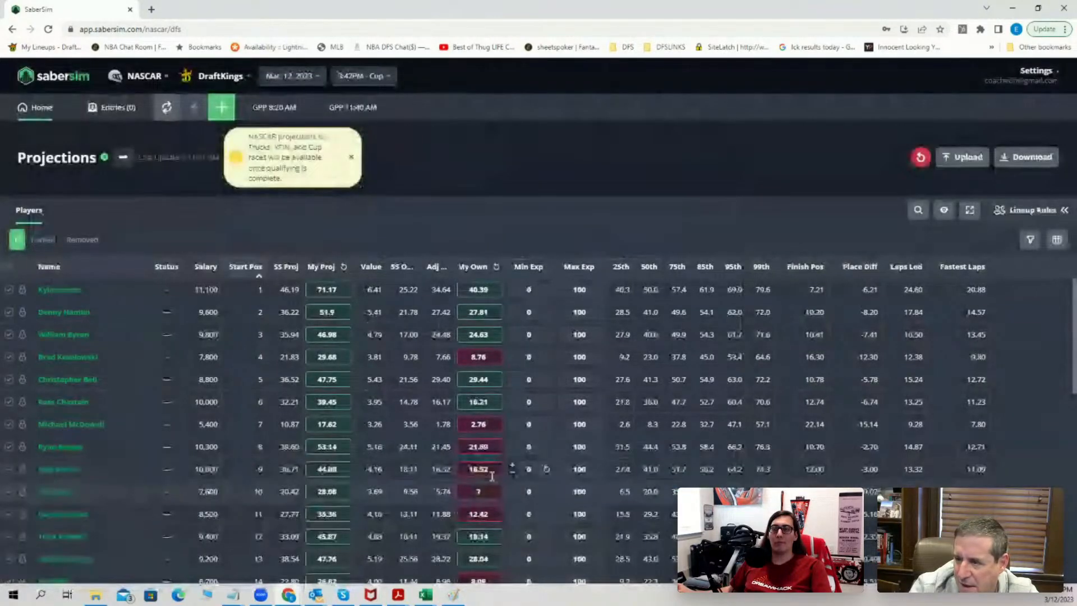
Start a new GPP build of 50 lineups with a 20-max entry limit and 10,001 - 50,000 entrants
left_click(222, 108)
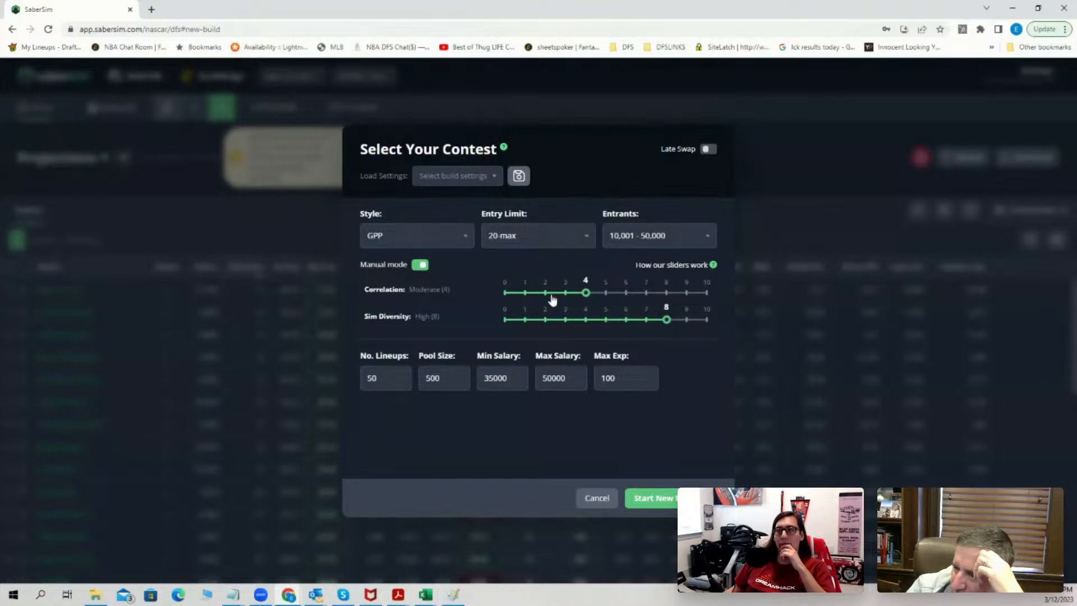
left_click(529, 241)
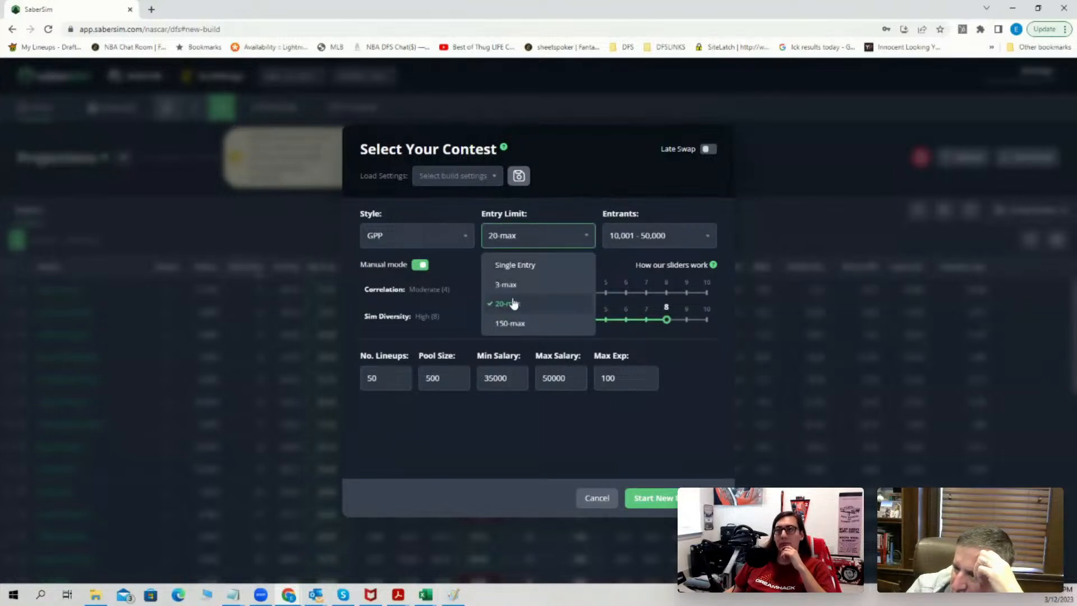
left_click(514, 303)
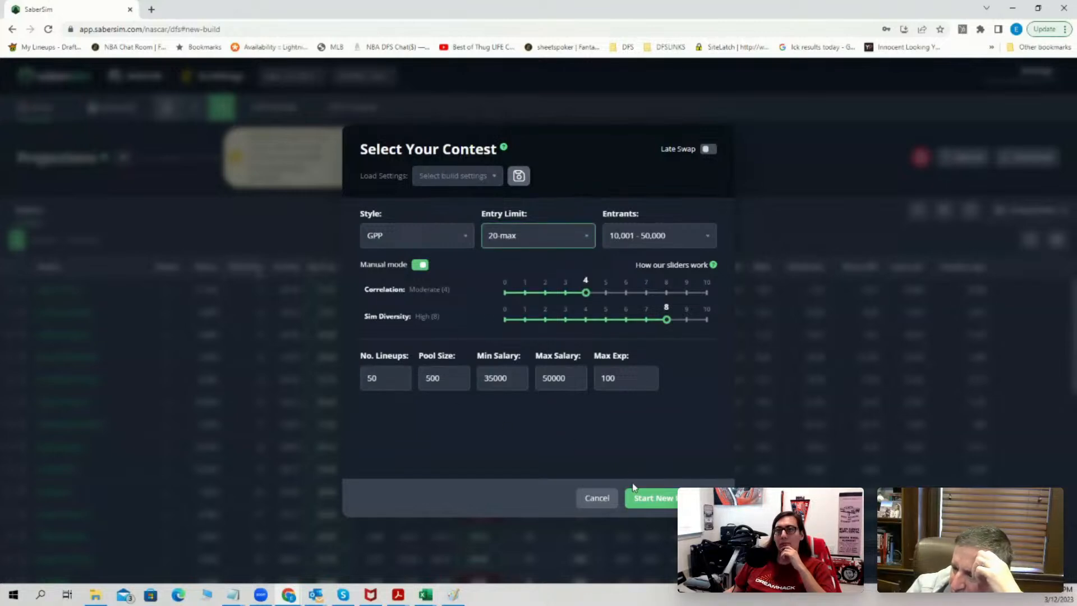
left_click(644, 498)
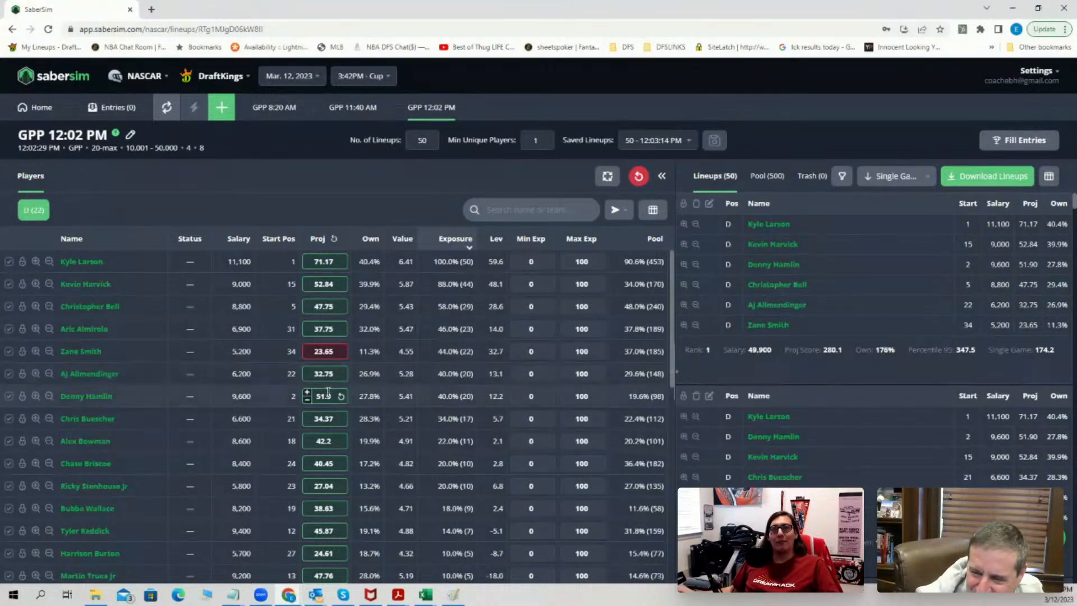
Examine the driver exposures, leverage and pool percentages across the full player list of the new build
scroll(329, 396, "down", 1)
scroll(331, 397, "up", 1)
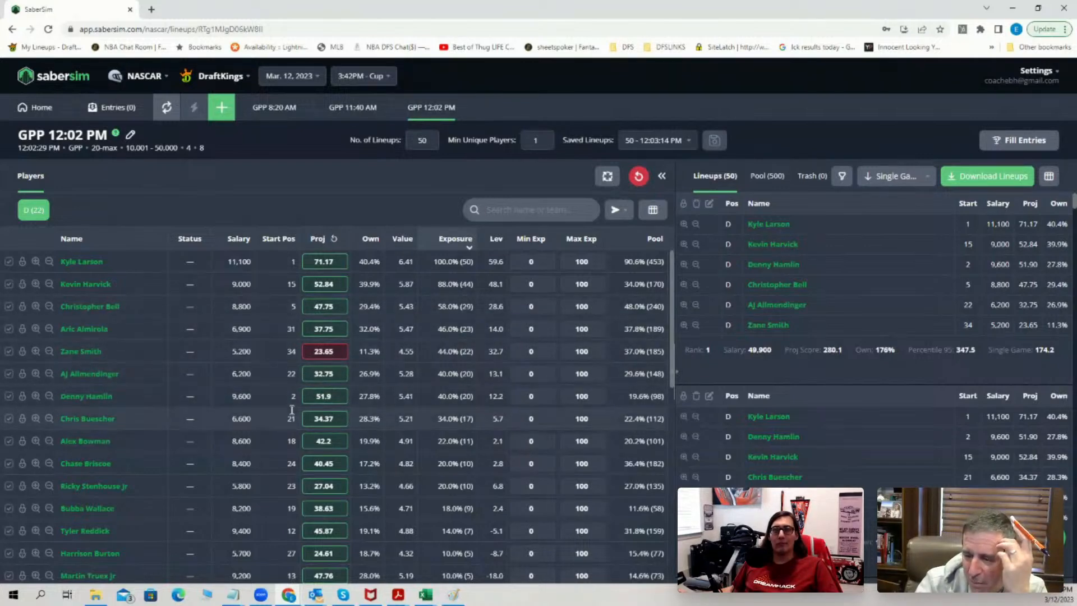
scroll(292, 409, "down", 3)
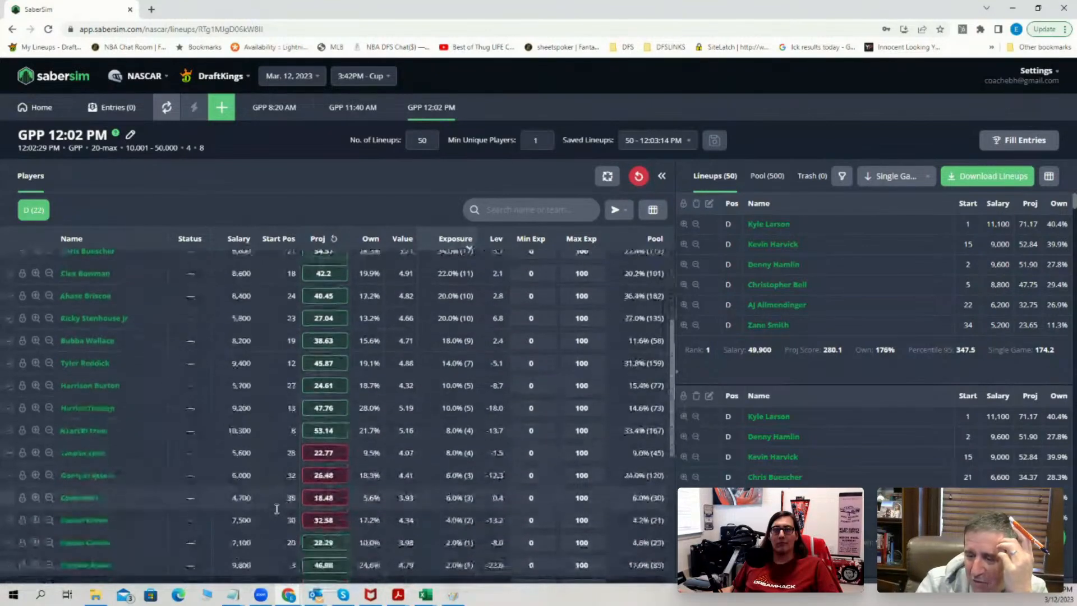
scroll(277, 509, "up", 4)
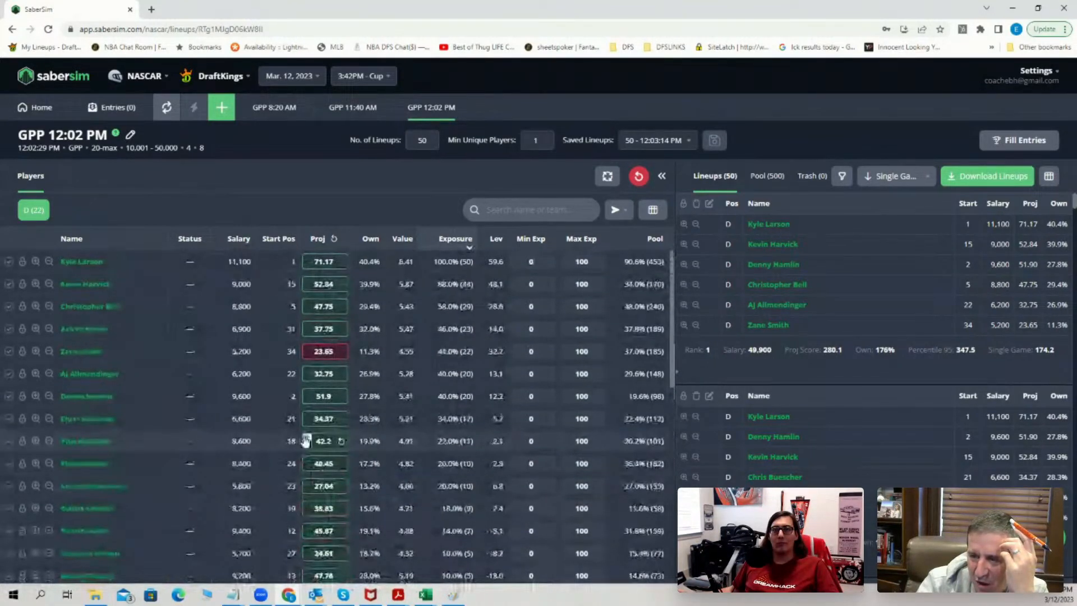
scroll(292, 426, "down", 5)
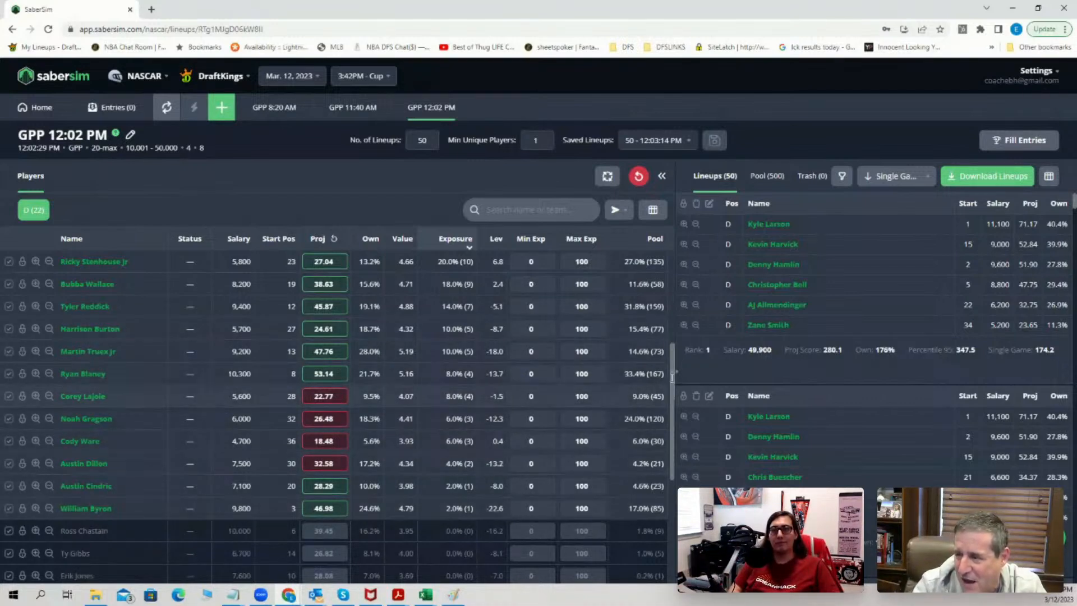
scroll(673, 378, "up", 4)
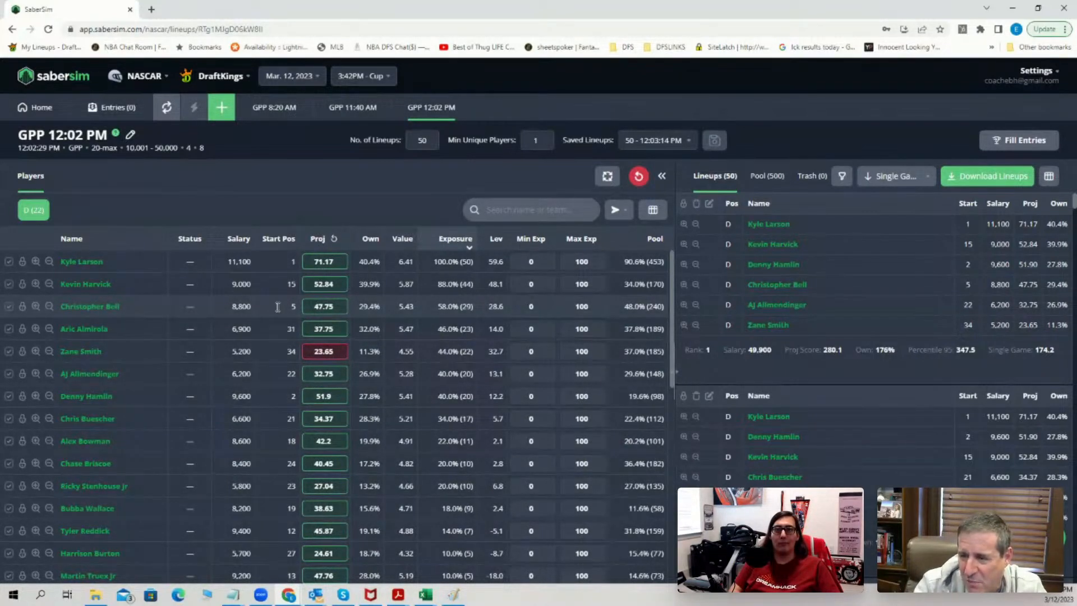
Look through the driver list, search it for "loga" to check Joey Logano's exposure, and clear the search
scroll(257, 468, "down", 4)
scroll(275, 423, "up", 4)
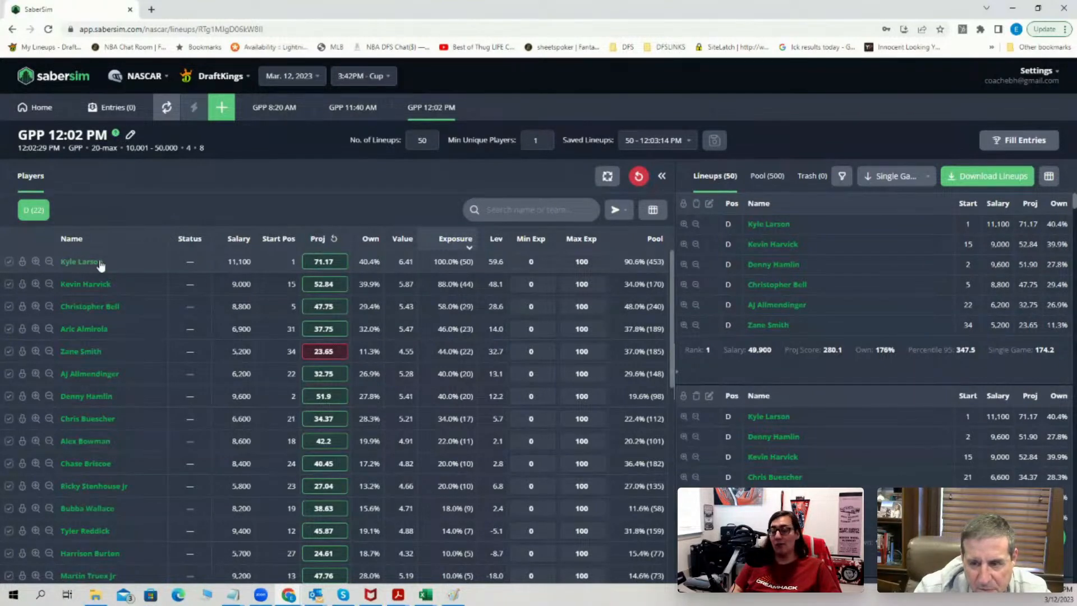
left_click(530, 210)
type("loga")
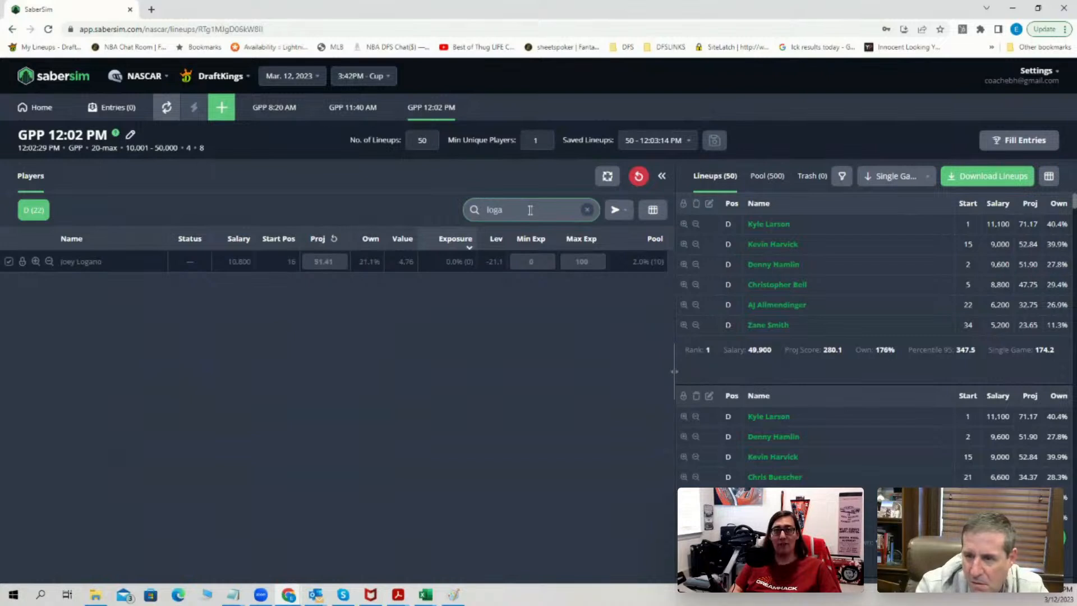
key("BackSpace")
key("BackSpace")
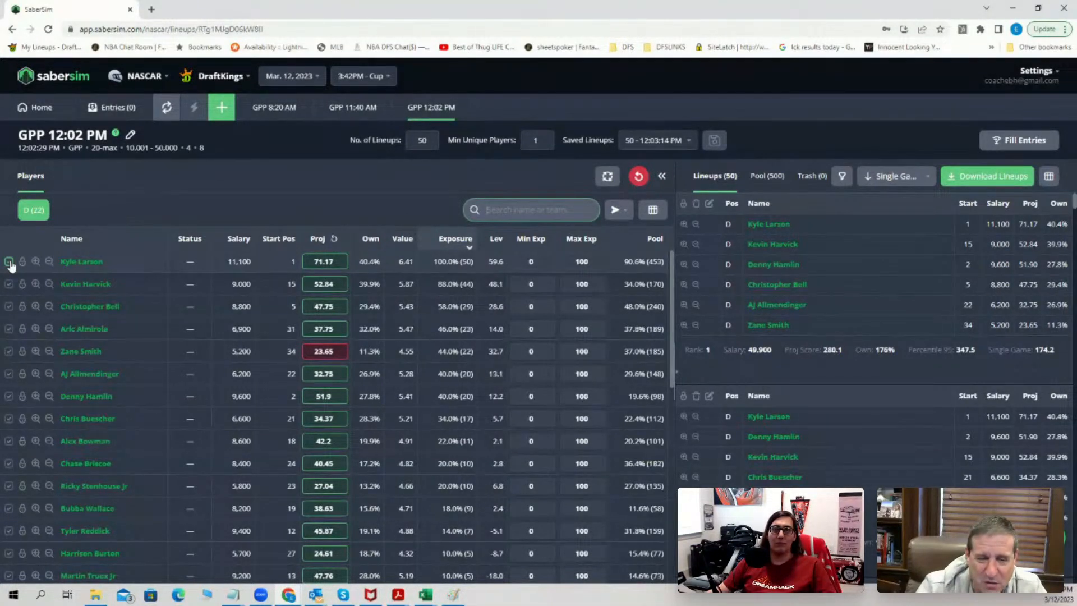
Cap Kyle Larson's maximum exposure at 50 and apply it to the 50 lineups
left_click_drag(591, 263, 556, 263)
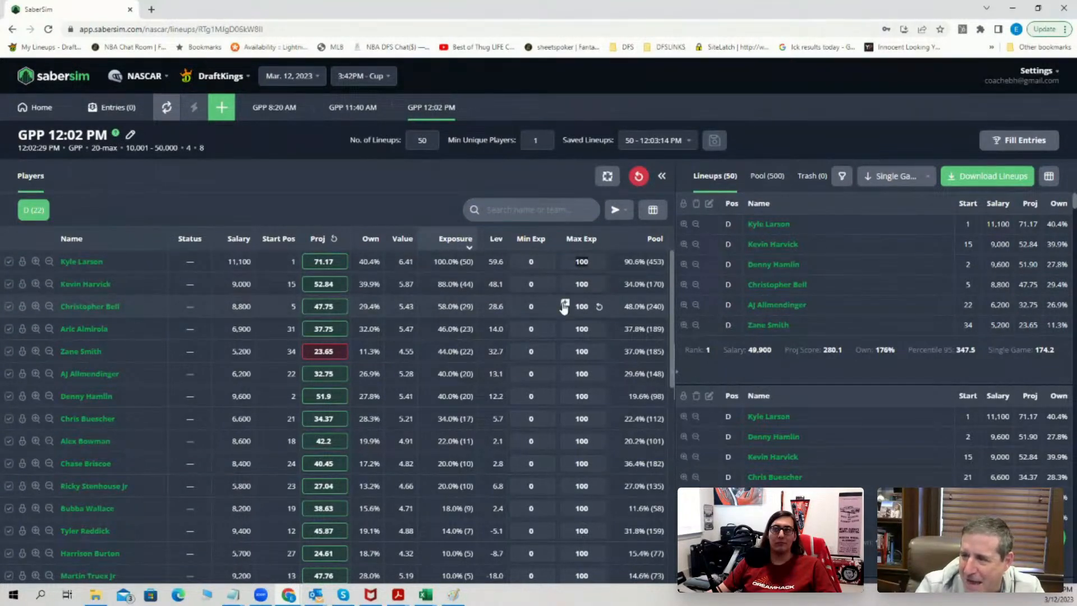
type("50")
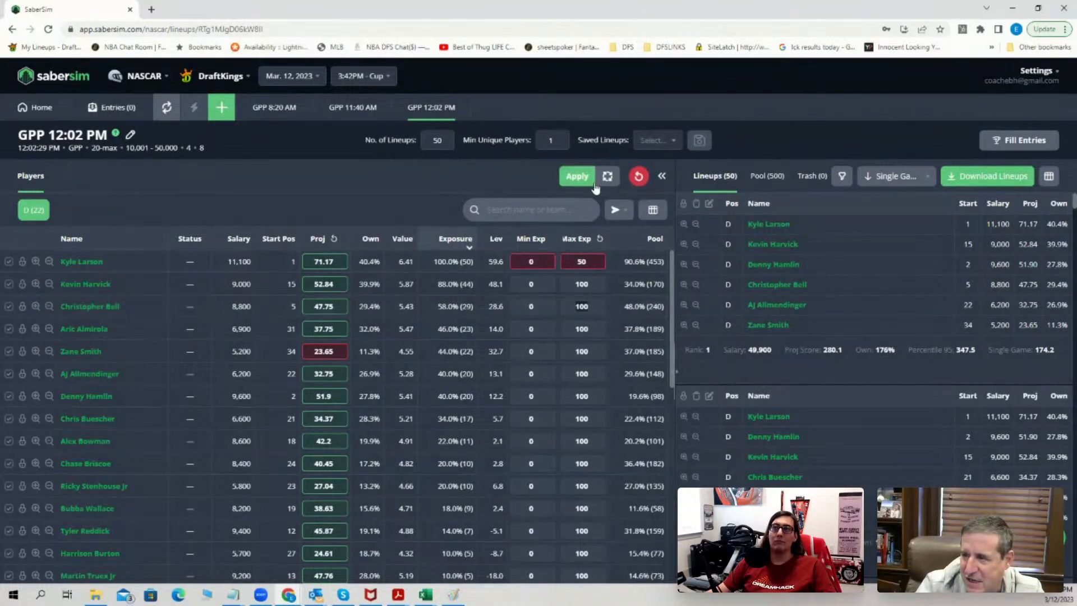
left_click(575, 176)
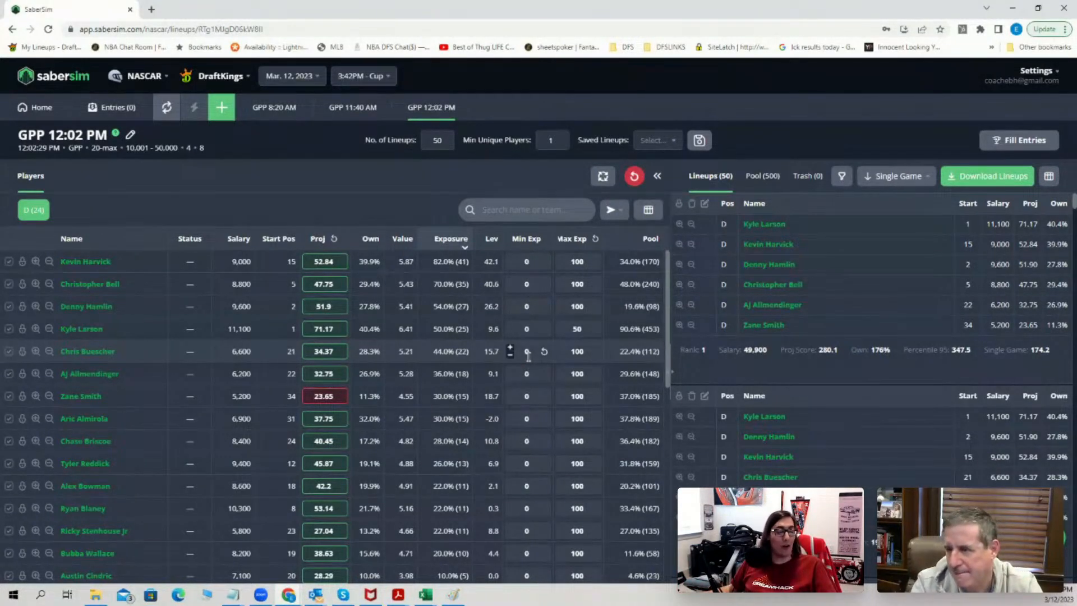
Exclude Kyle Larson entirely instead of capping his exposure, and send the exposures back to the projections
left_click(508, 211)
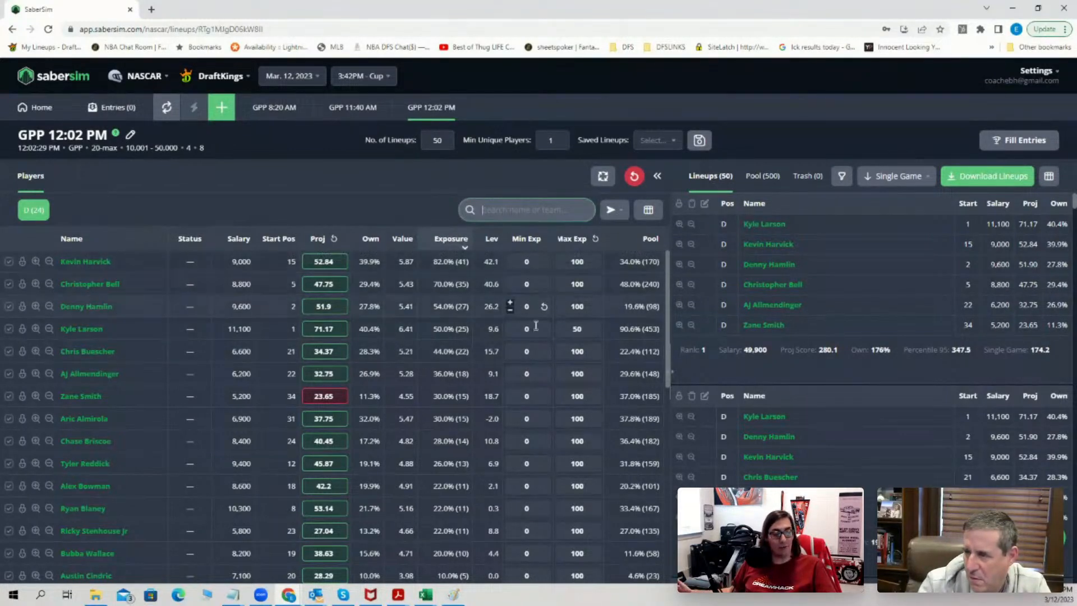
left_click(595, 329)
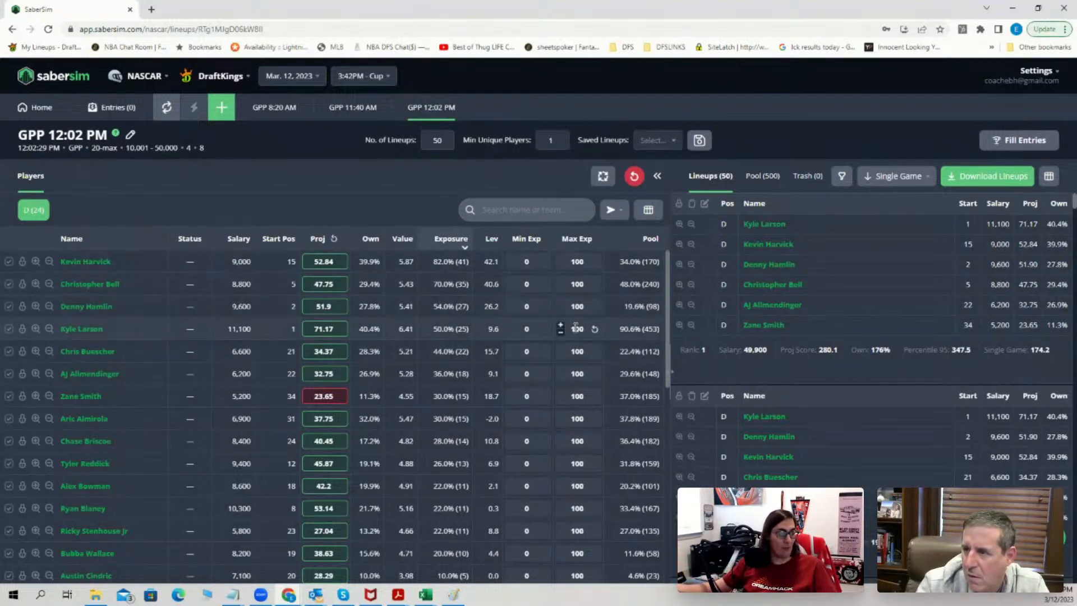
left_click(603, 178)
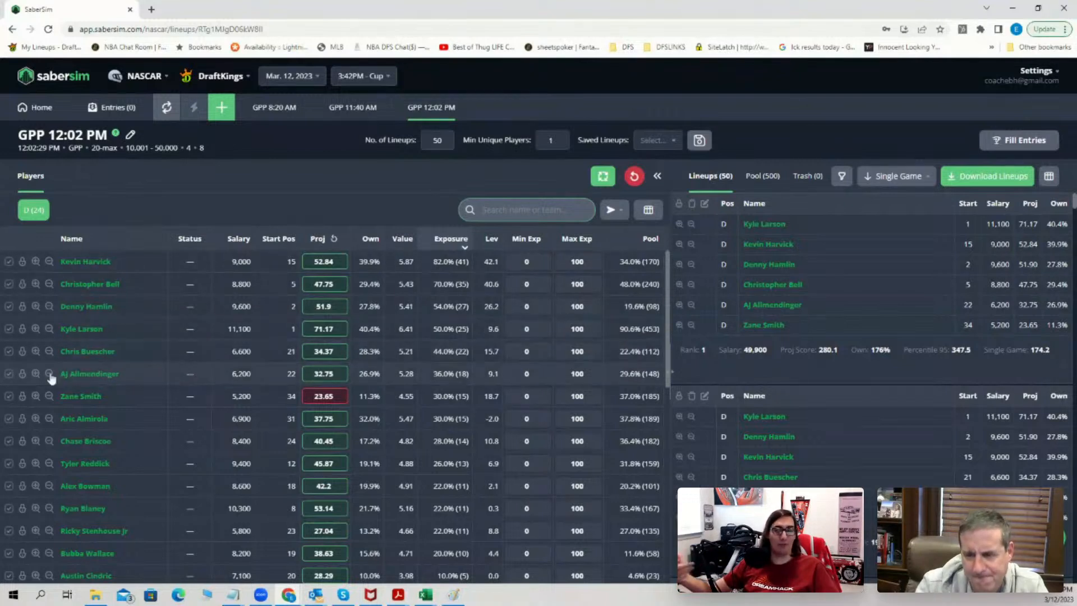
left_click(9, 331)
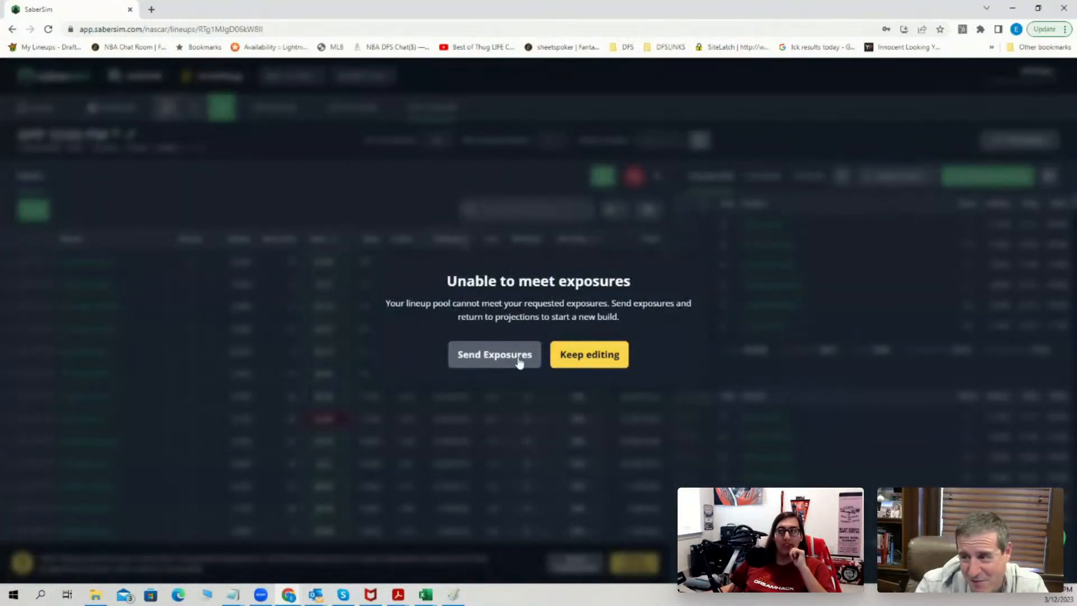
left_click(496, 355)
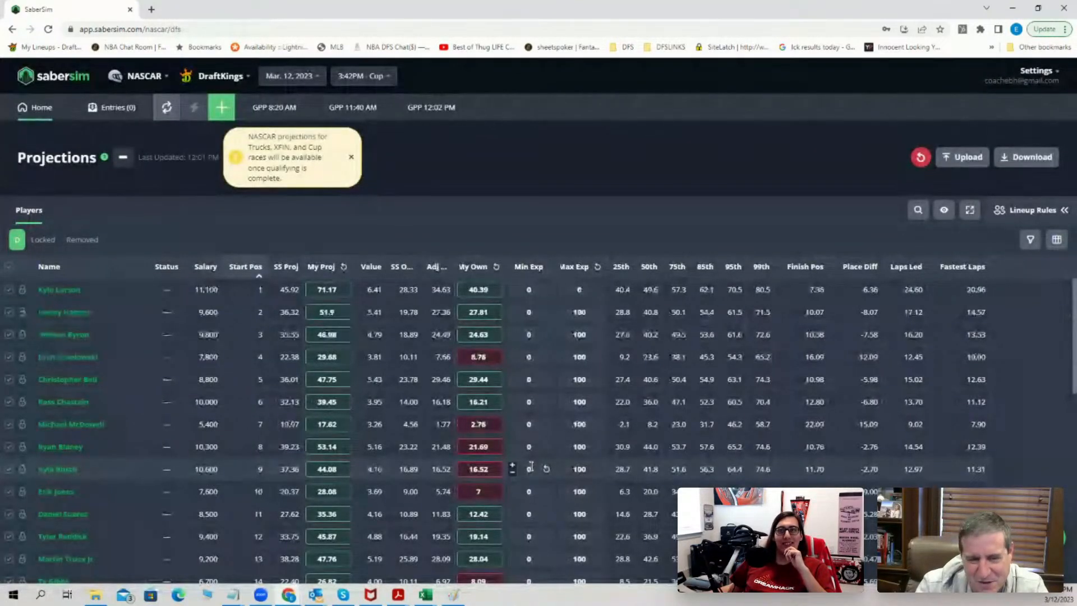
left_click(969, 156)
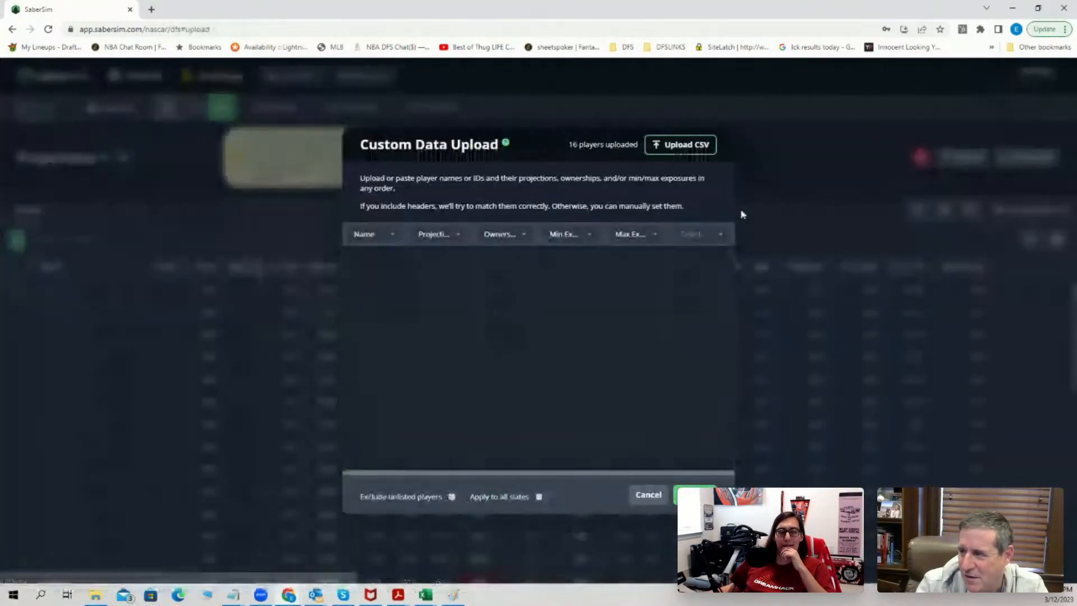
left_click(684, 147)
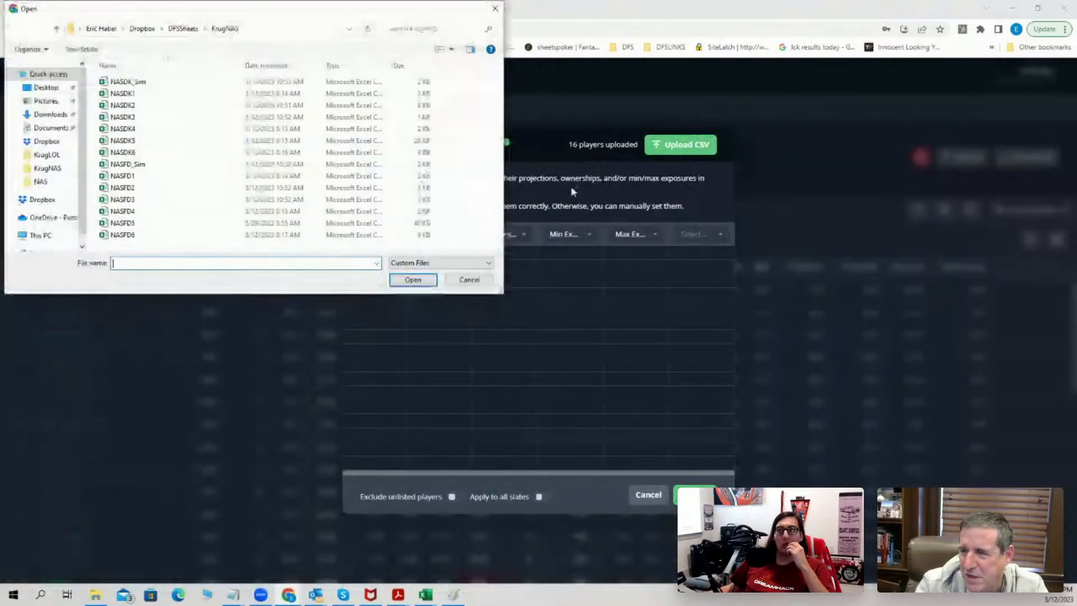
left_click(495, 8)
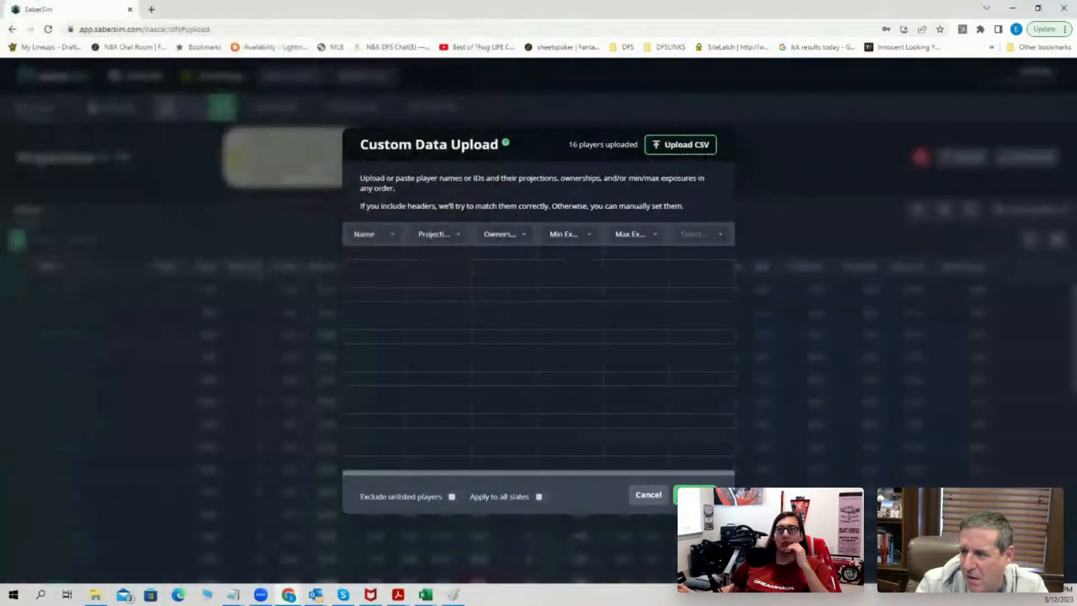
left_click(650, 497)
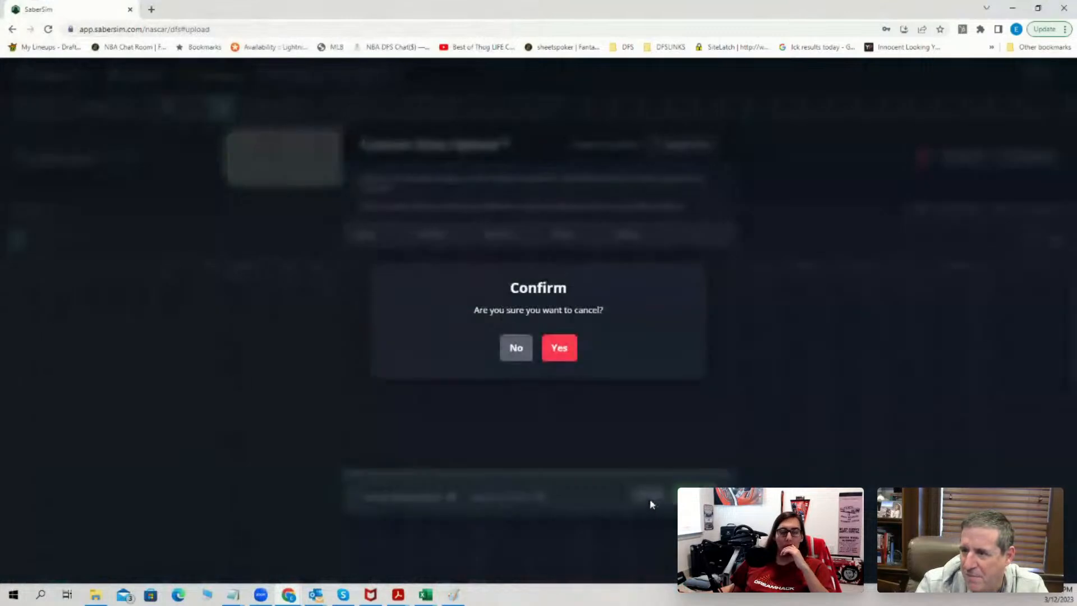
left_click(558, 348)
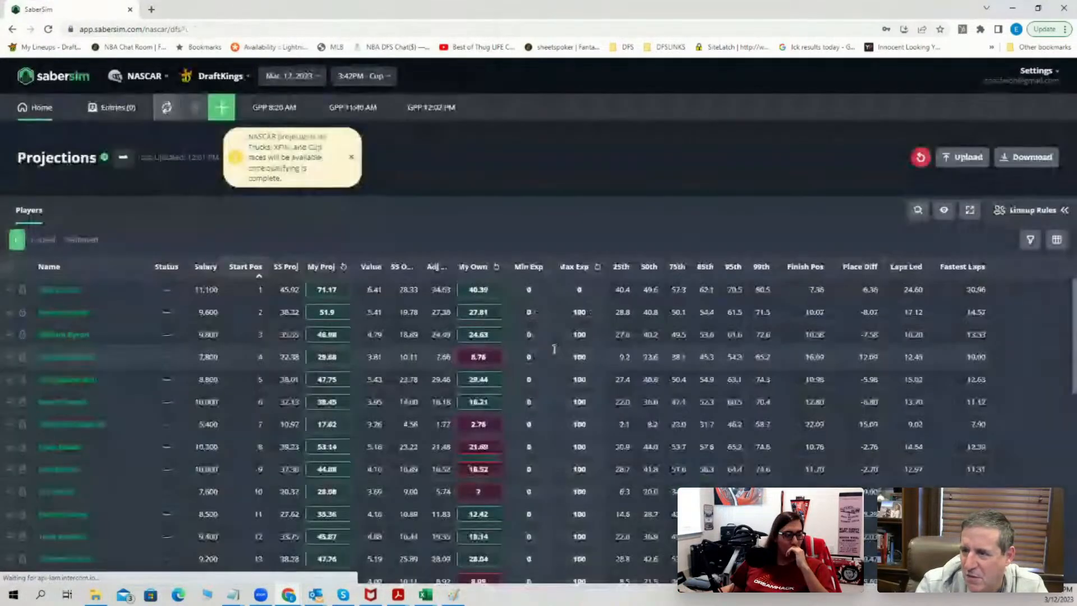
Start a new GPP build without Larson: 50 lineups, pool size 500, 20-max entry limit and 10,001 - 50,000 entrants
left_click(221, 107)
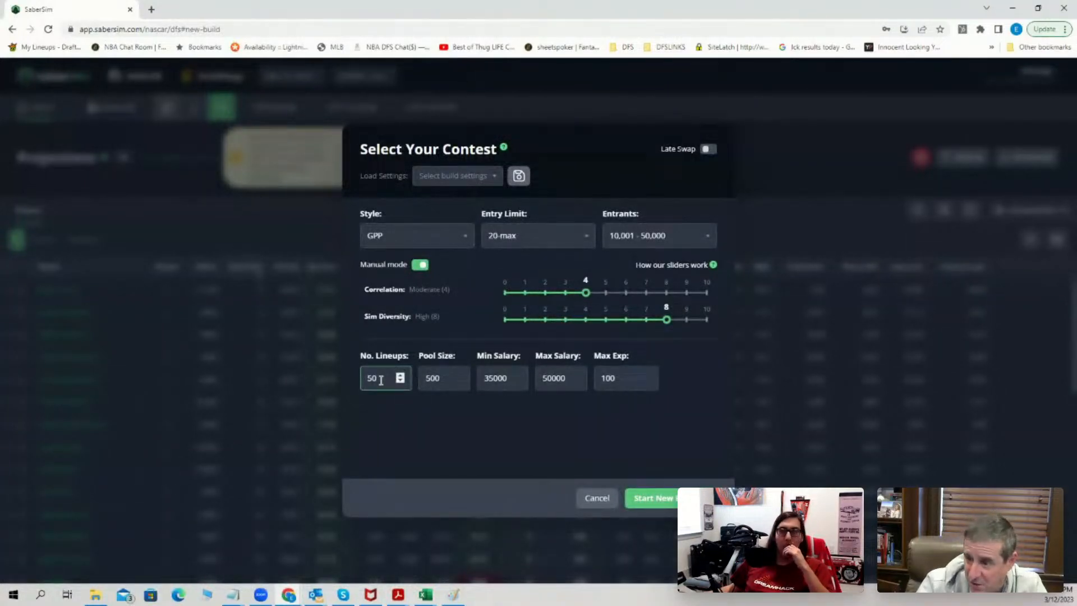
left_click(436, 378)
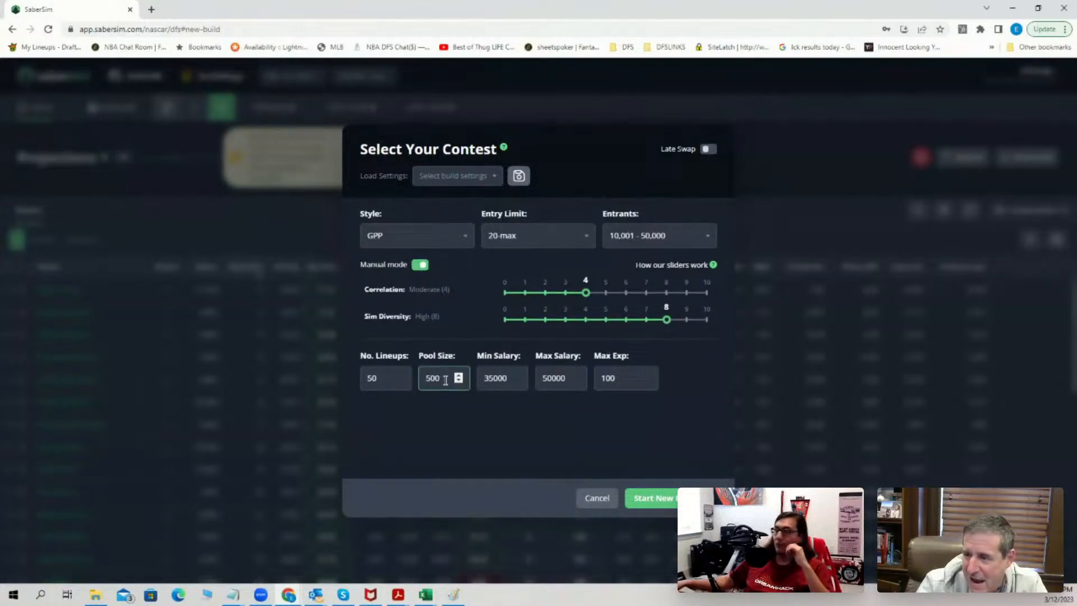
left_click(657, 497)
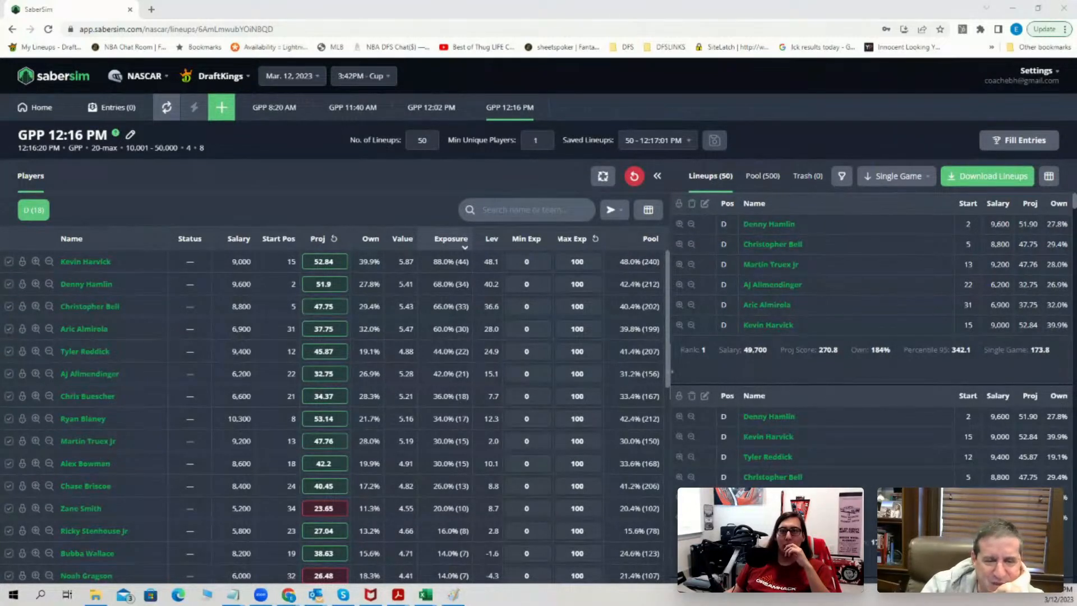
Switch to the NASDK_Proj workbook in Excel and check Aric Almirola's salary and ownership
left_click(425, 594)
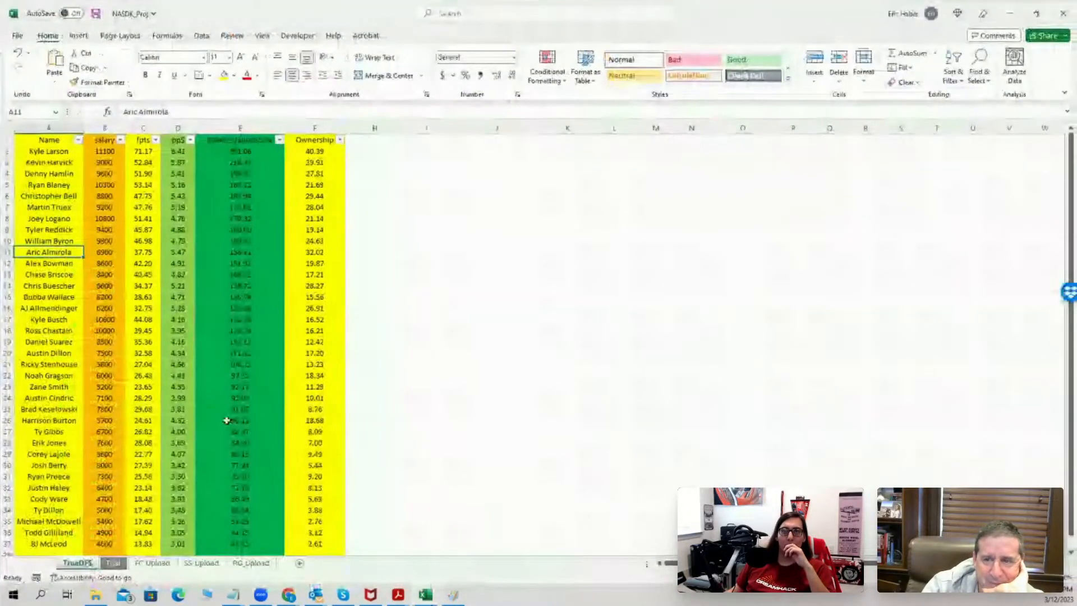
left_click(380, 310)
left_click(105, 250)
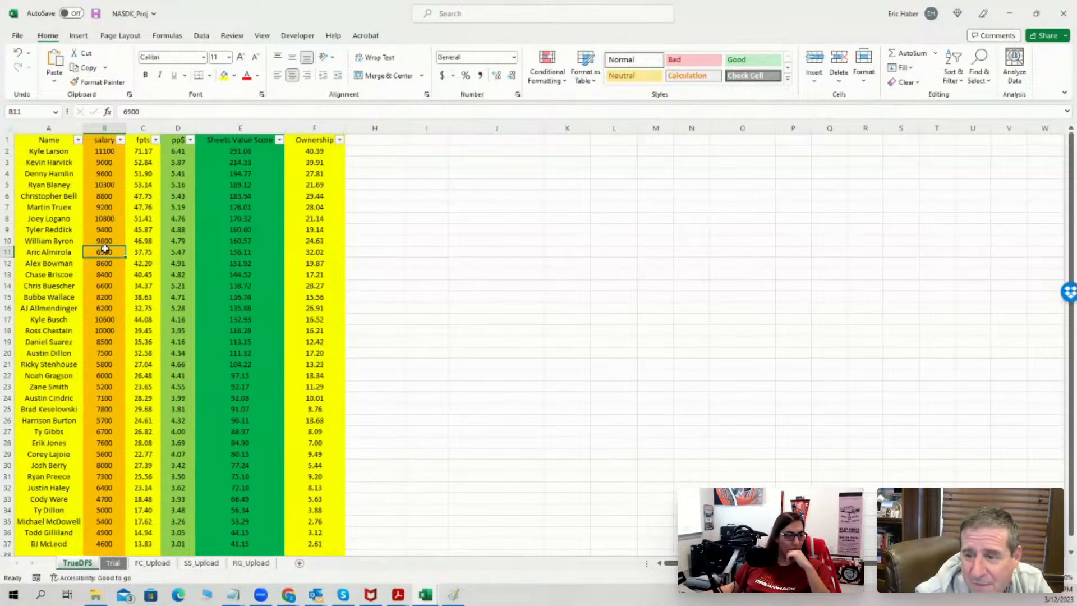
left_click(313, 254)
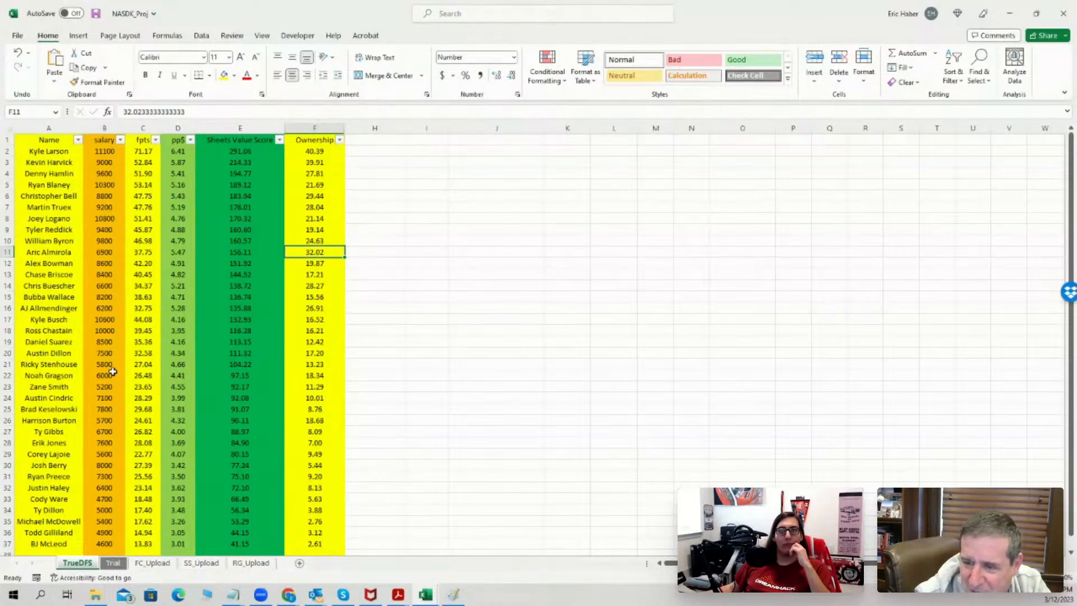
Examine Zane Smith's salary and ownership in the TrueDFS sheet and compare his salary with Chris Buescher's and Aric Almirola's
left_click(32, 386)
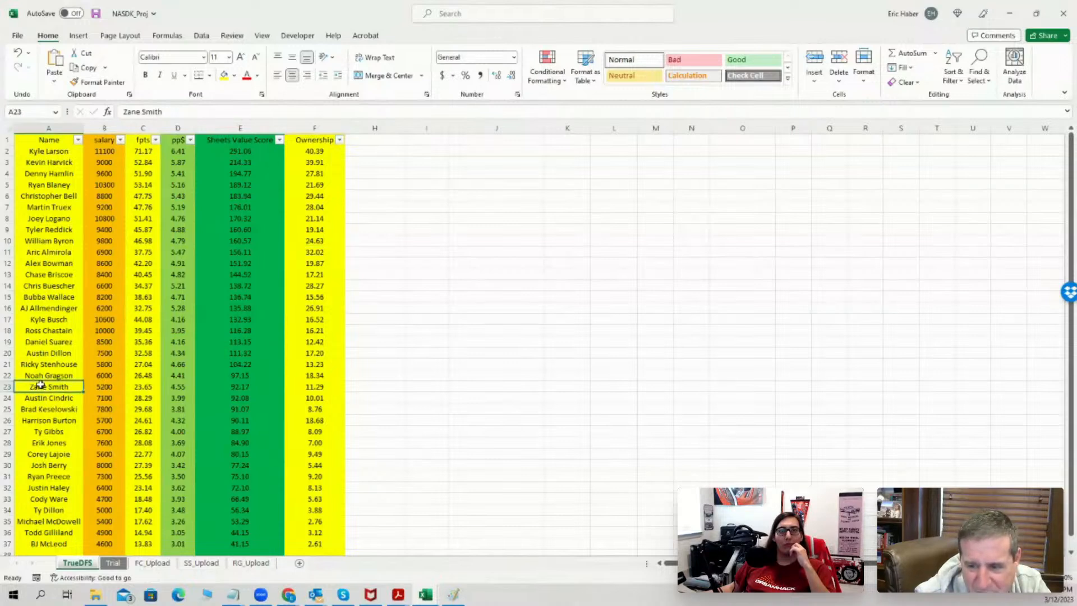
left_click(102, 387)
left_click(313, 387)
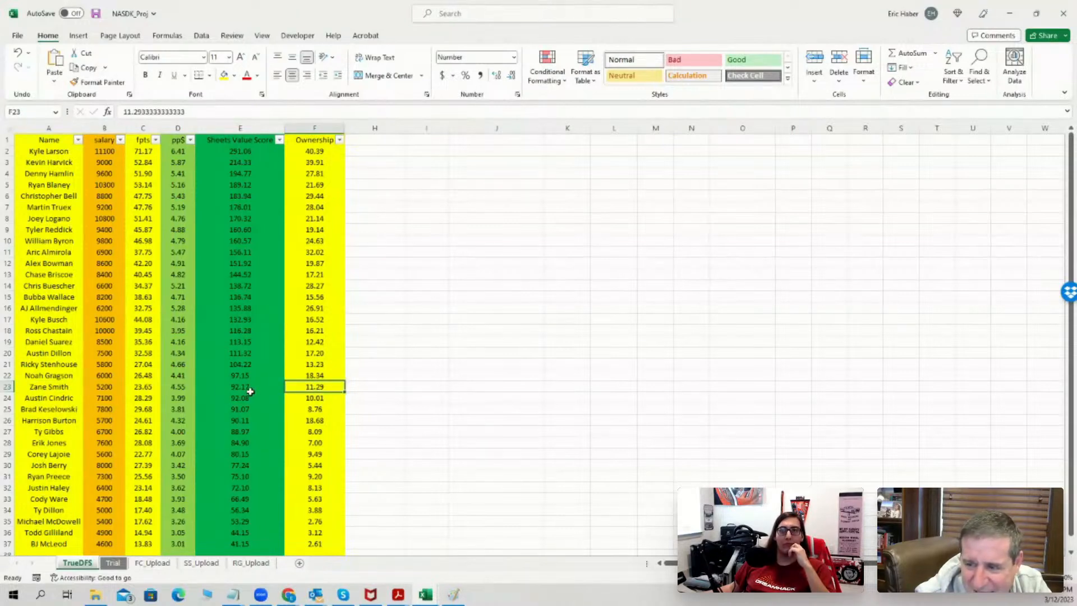
left_click(102, 386)
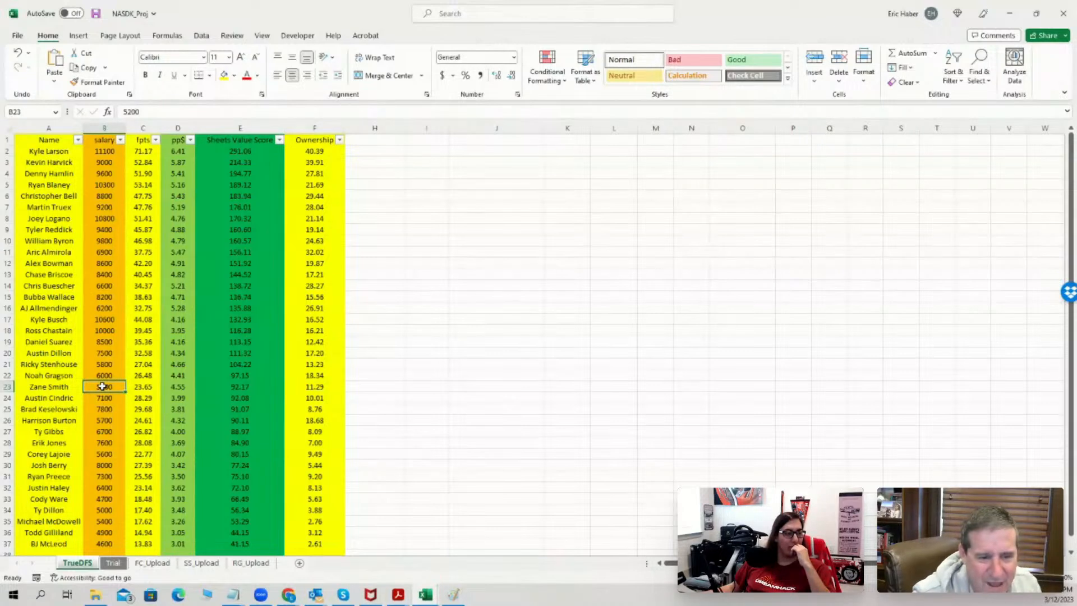
left_click(323, 385)
left_click(102, 387)
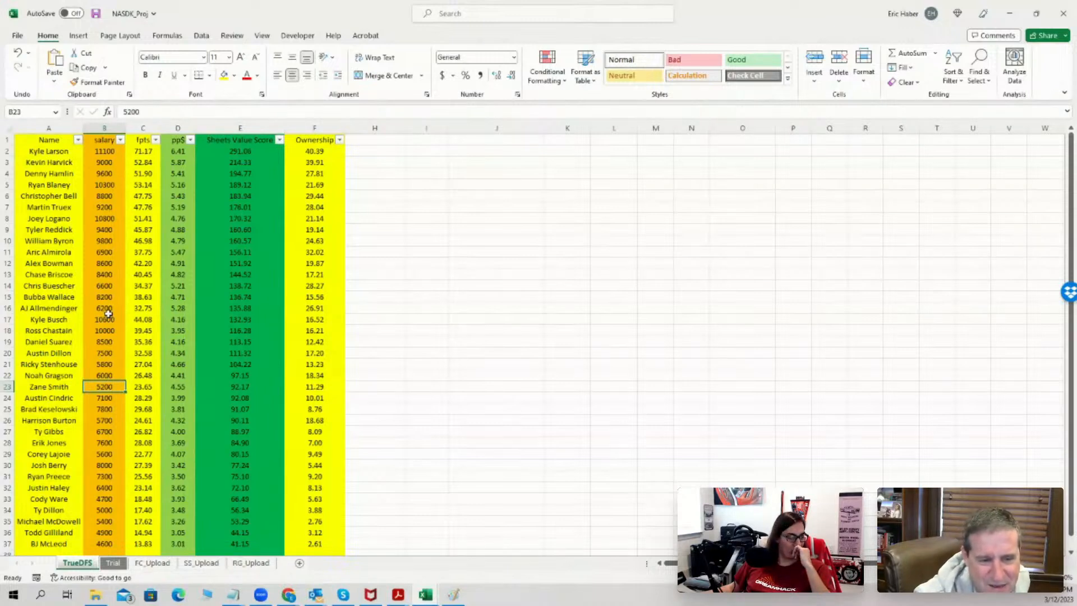
left_click(105, 287)
left_click(104, 388)
left_click(312, 388)
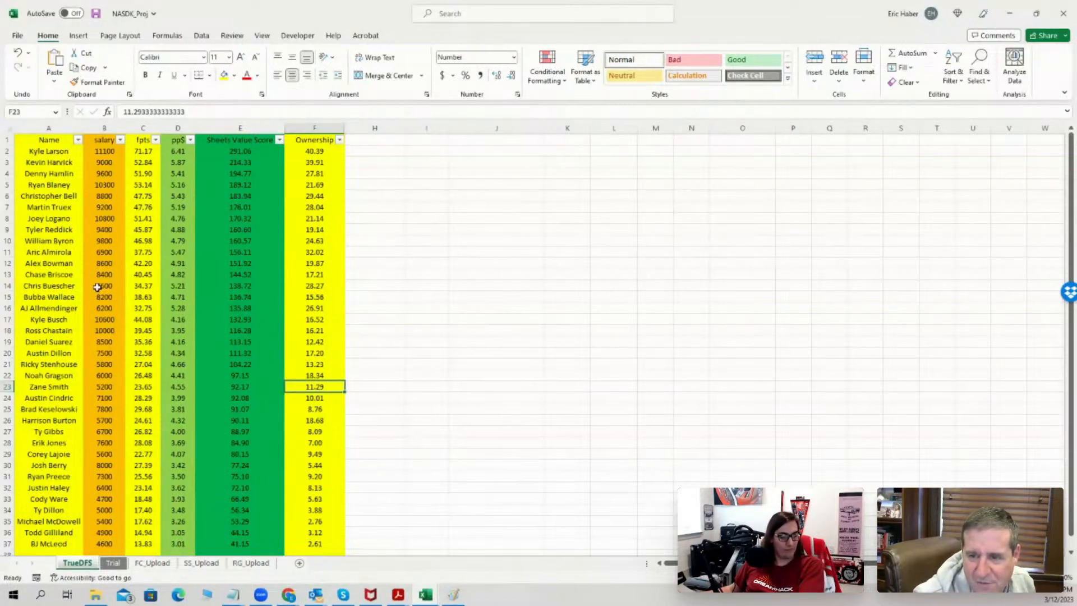
left_click(106, 253)
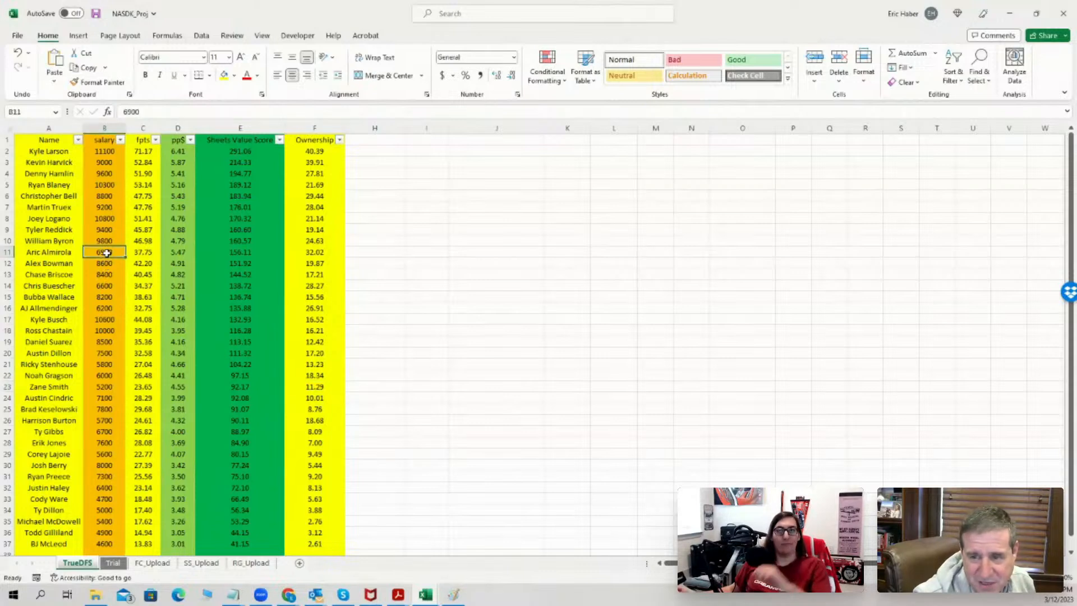
left_click(108, 386)
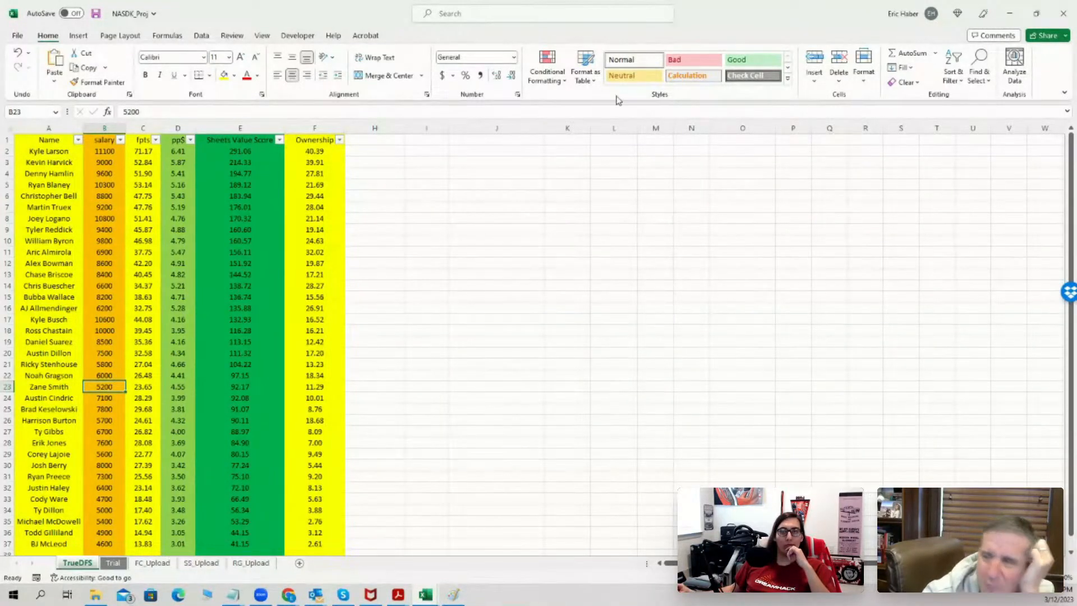
Return to SaberSim and reset all game, player and stack adjustments in the GPP 12:16 PM build
left_click(1011, 13)
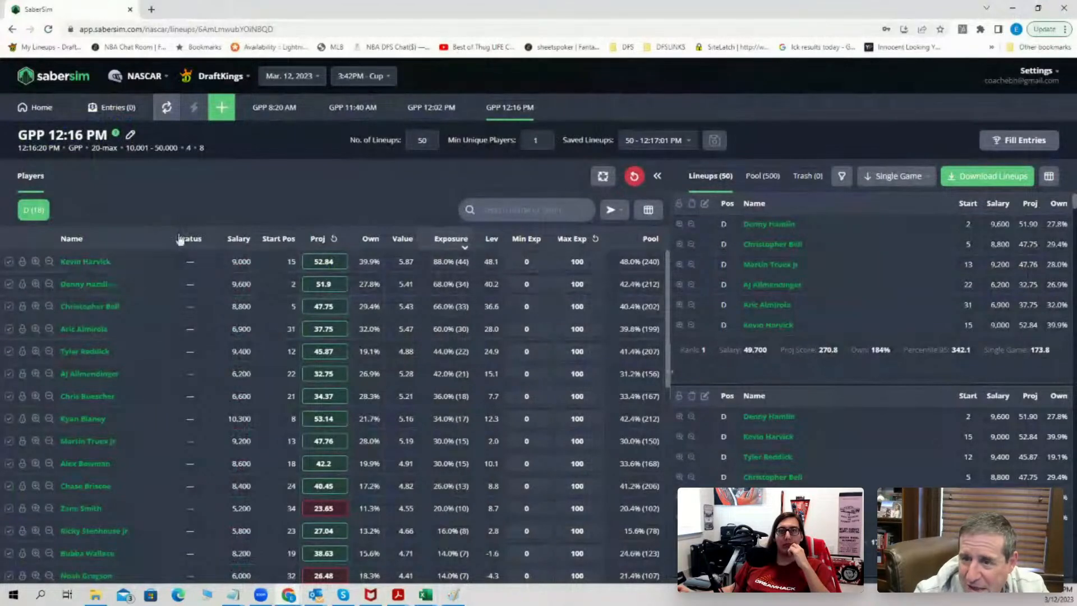
left_click(634, 177)
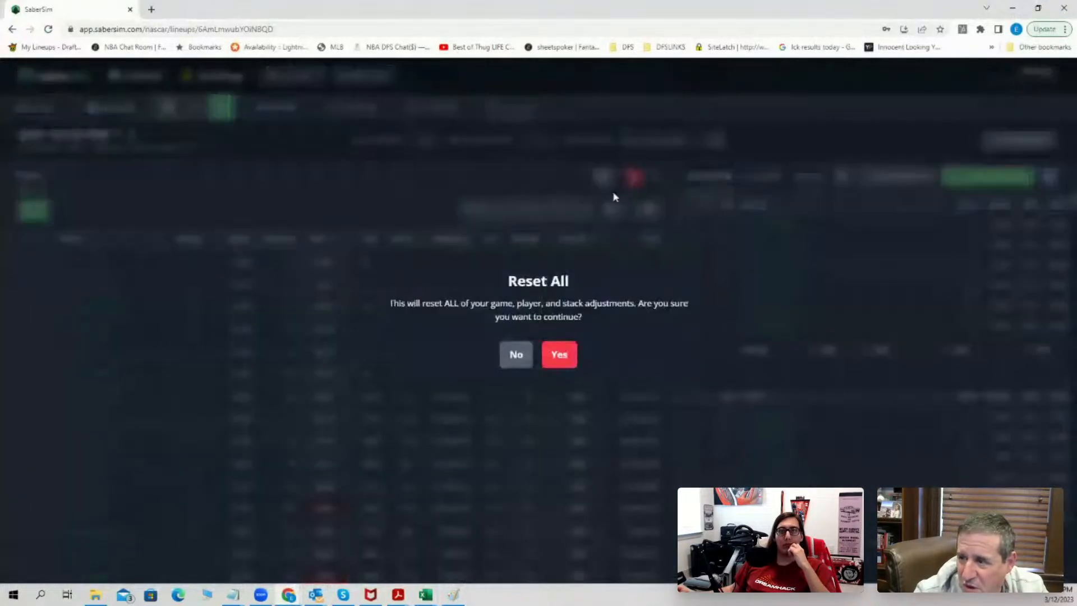
left_click(557, 356)
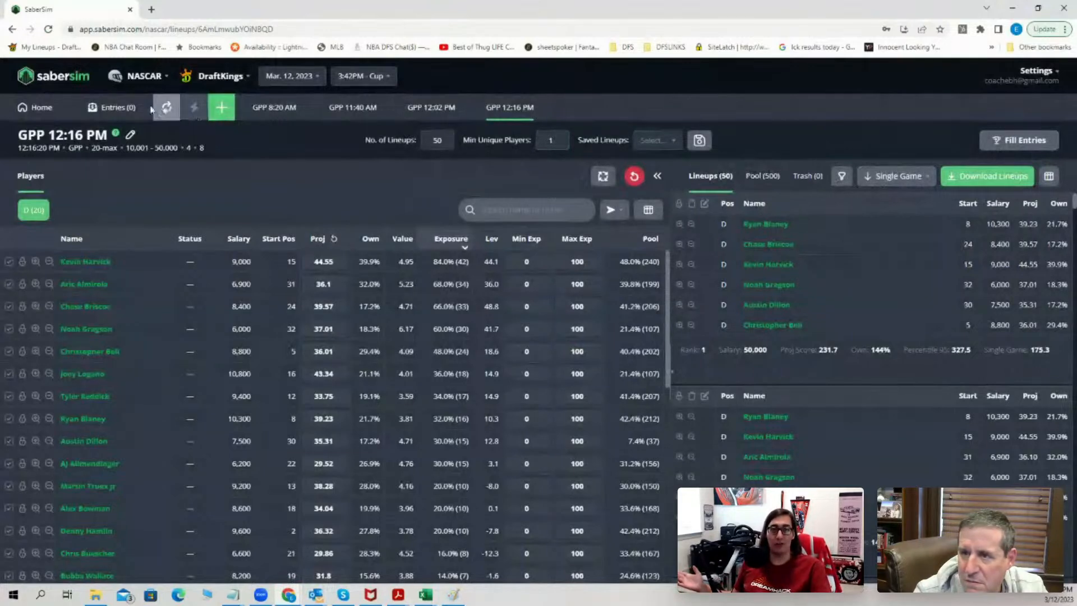
Go back to the projections and start another 20-max GPP build of 50 lineups, keeping correlation 4 and sim diversity 8
left_click(53, 108)
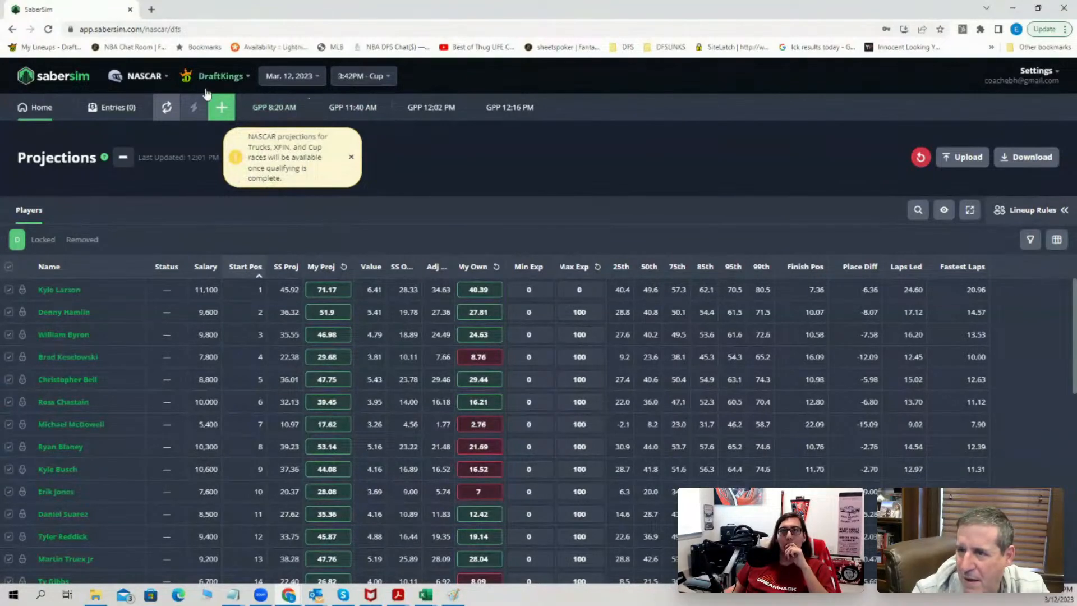
left_click(222, 107)
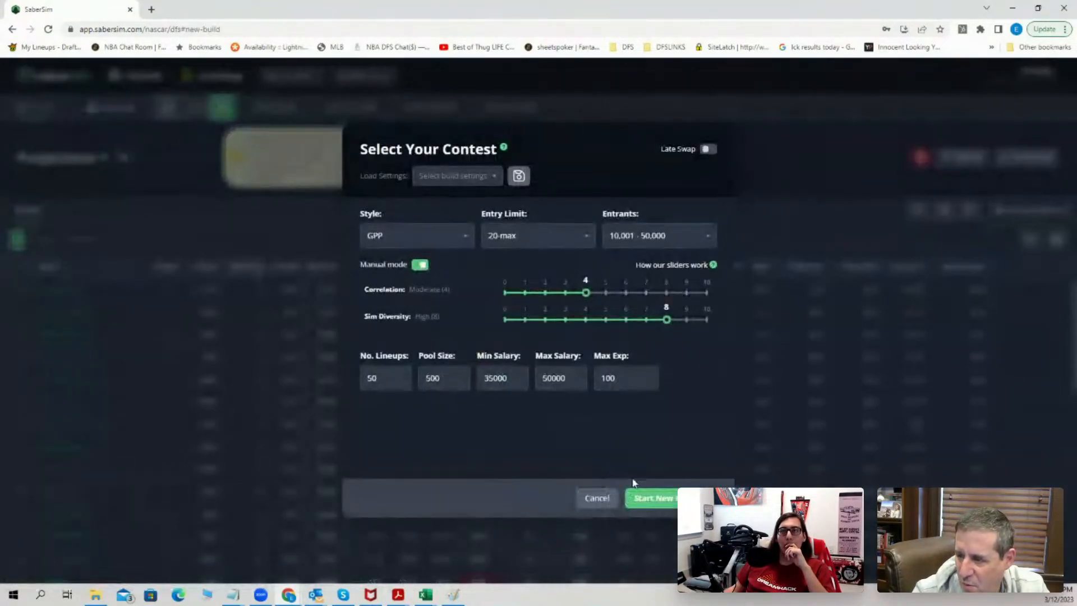
left_click(644, 495)
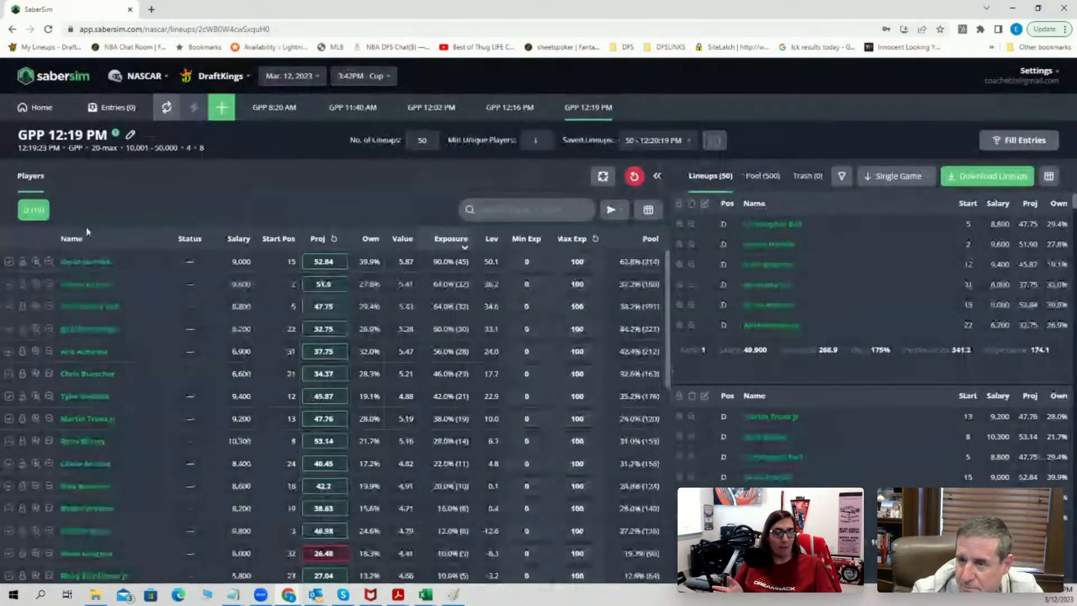
Find Kyle Larson in the GPP 12:19 PM build, include him in the player pool again and apply the change to the lineups
left_click(513, 212)
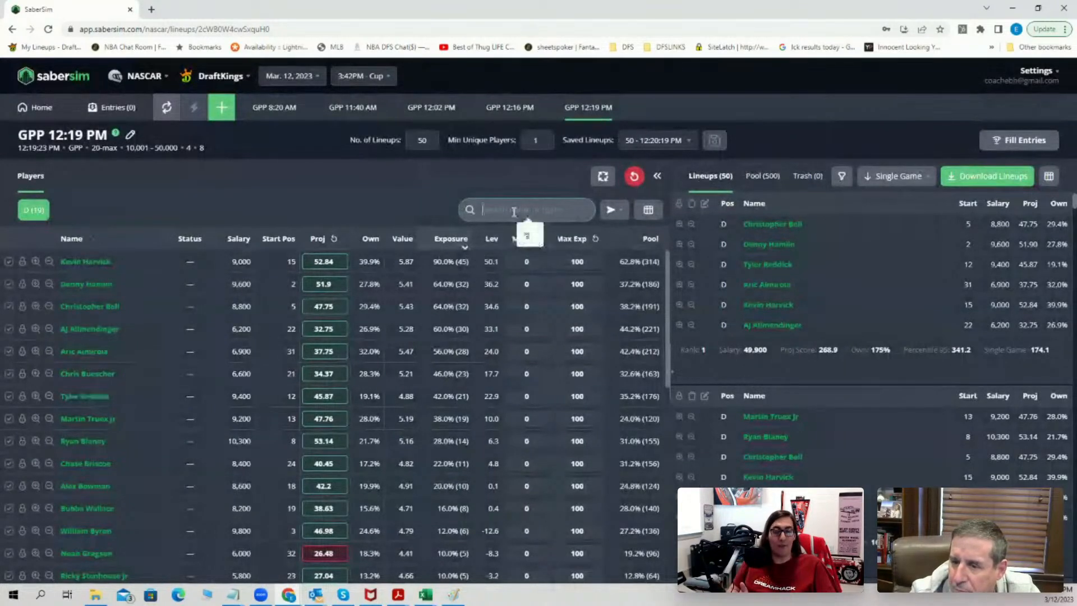
type("lars")
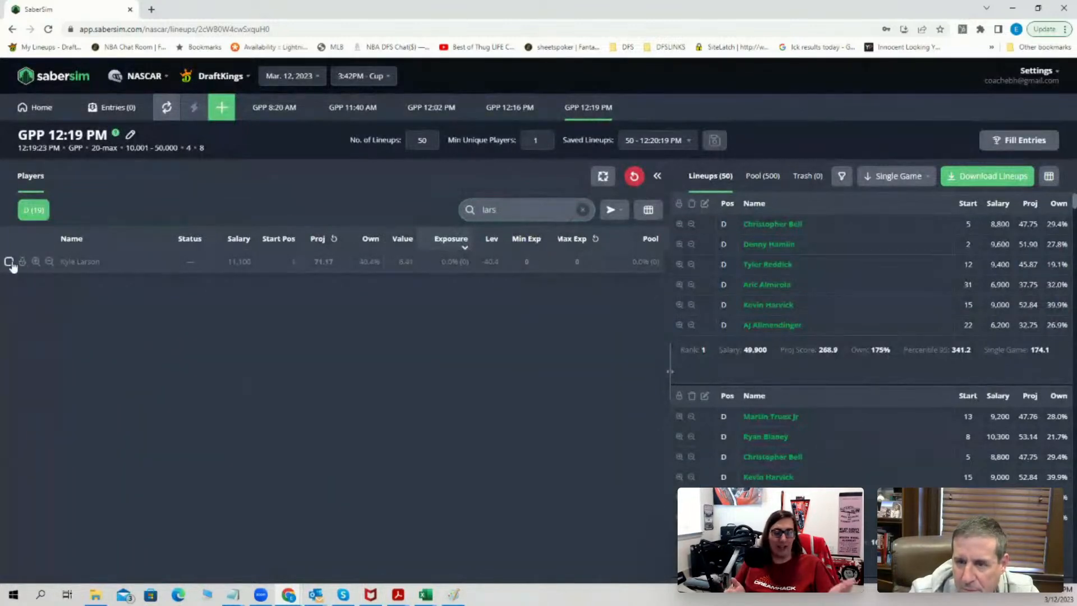
left_click(10, 262)
left_click(559, 177)
left_click(571, 211)
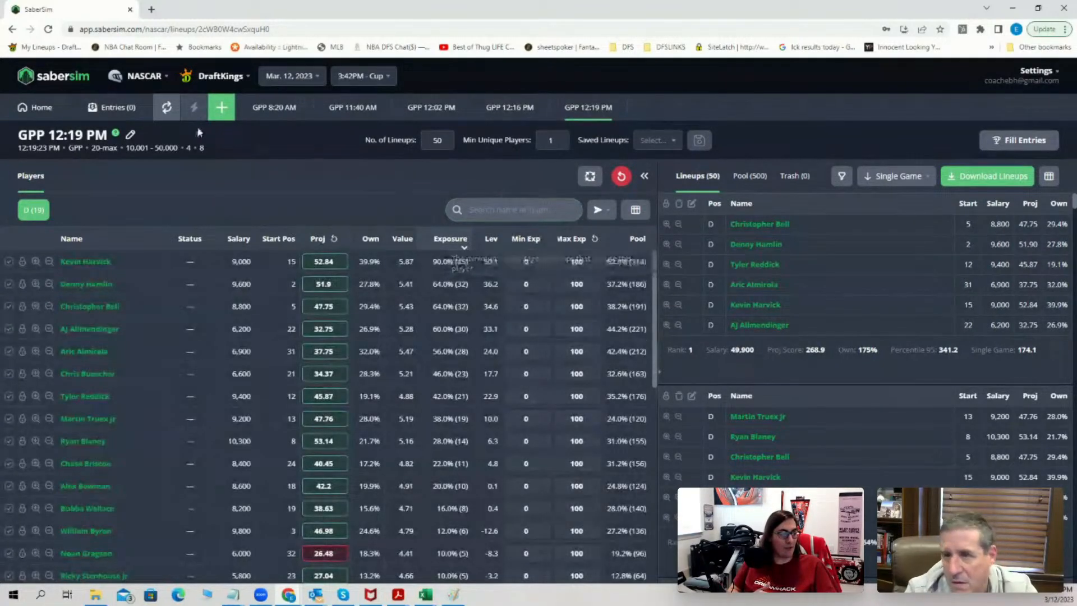
Return to the projections and start another 20-max GPP build of 50 lineups with correlation 4 and sim diversity 8
left_click(231, 111)
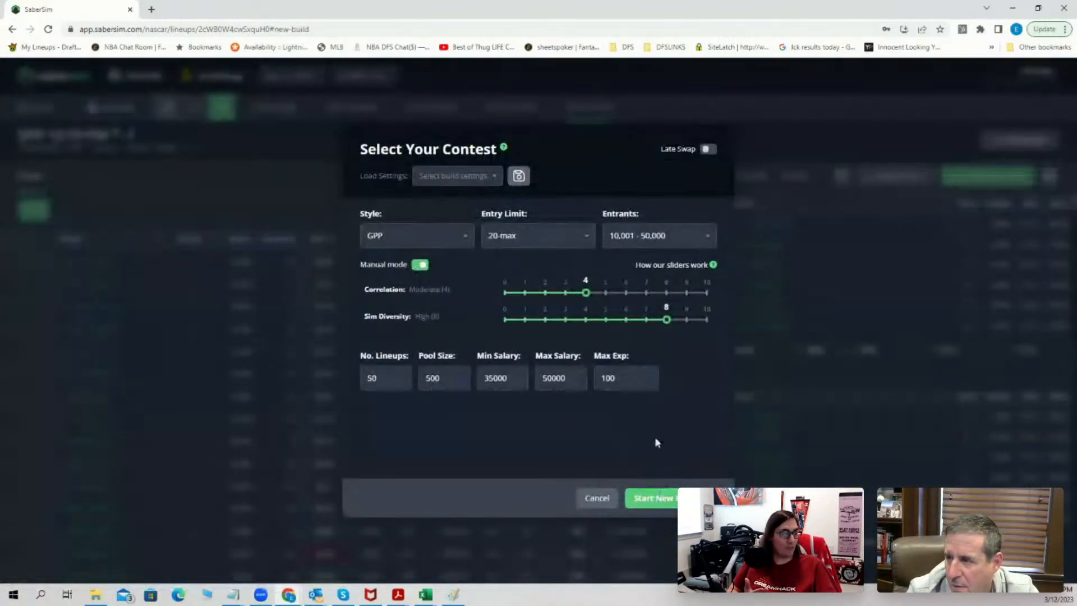
left_click(596, 497)
left_click(40, 107)
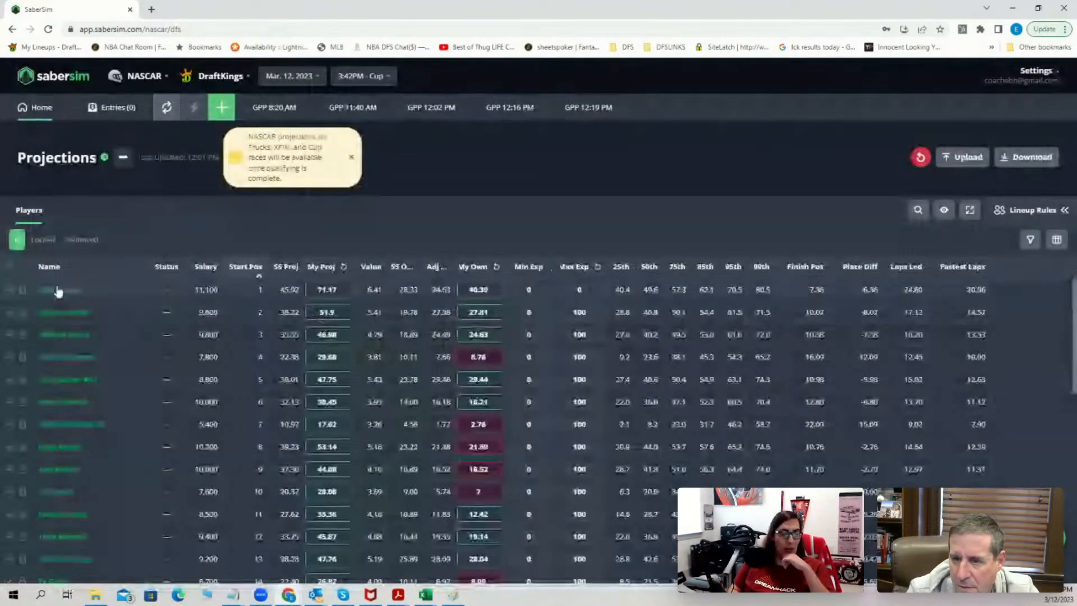
left_click(228, 106)
left_click(665, 498)
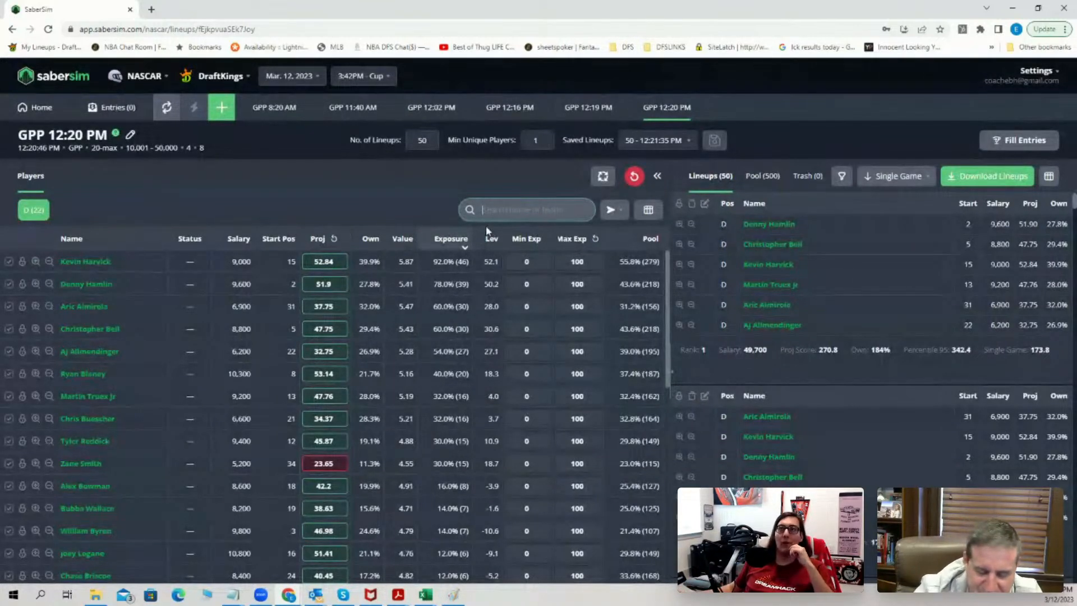
Find Kyle Larson in the GPP 12:20 PM build, allow him back into the player pool and apply the exposures
type("lars")
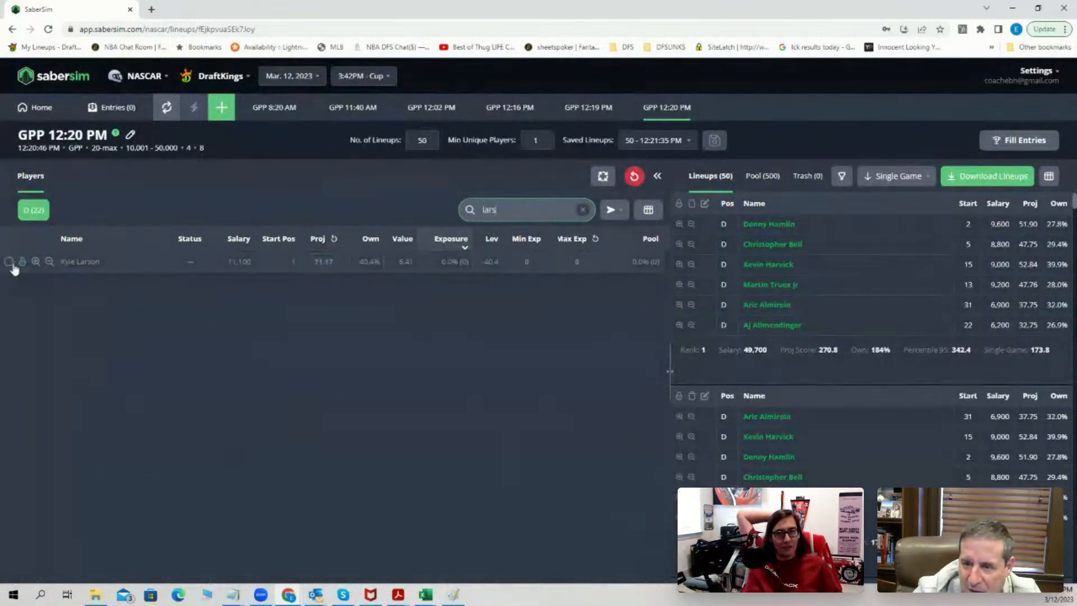
left_click(9, 263)
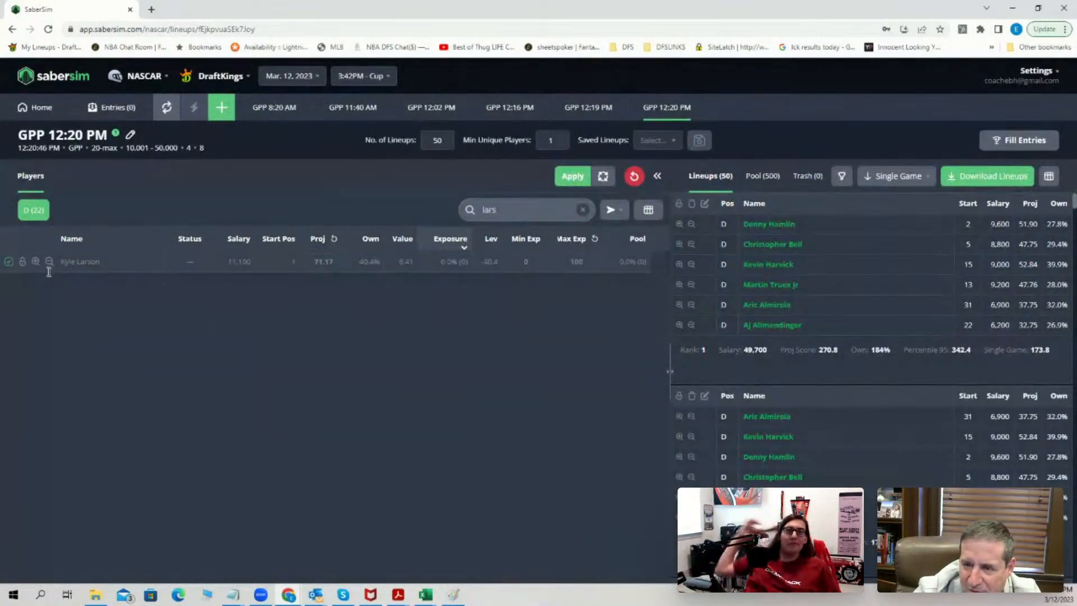
left_click(569, 176)
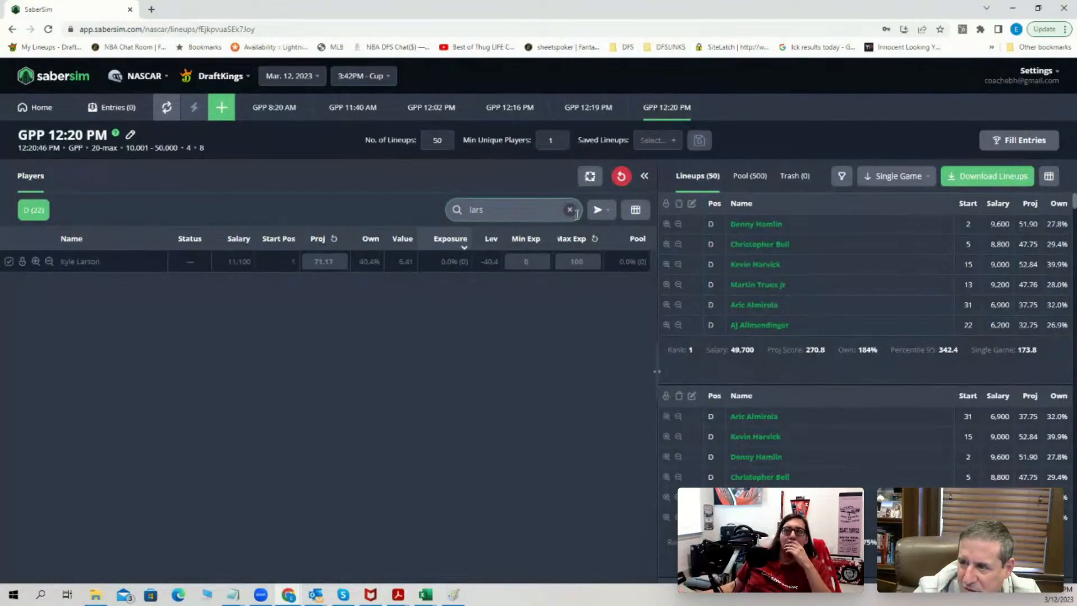
left_click(571, 210)
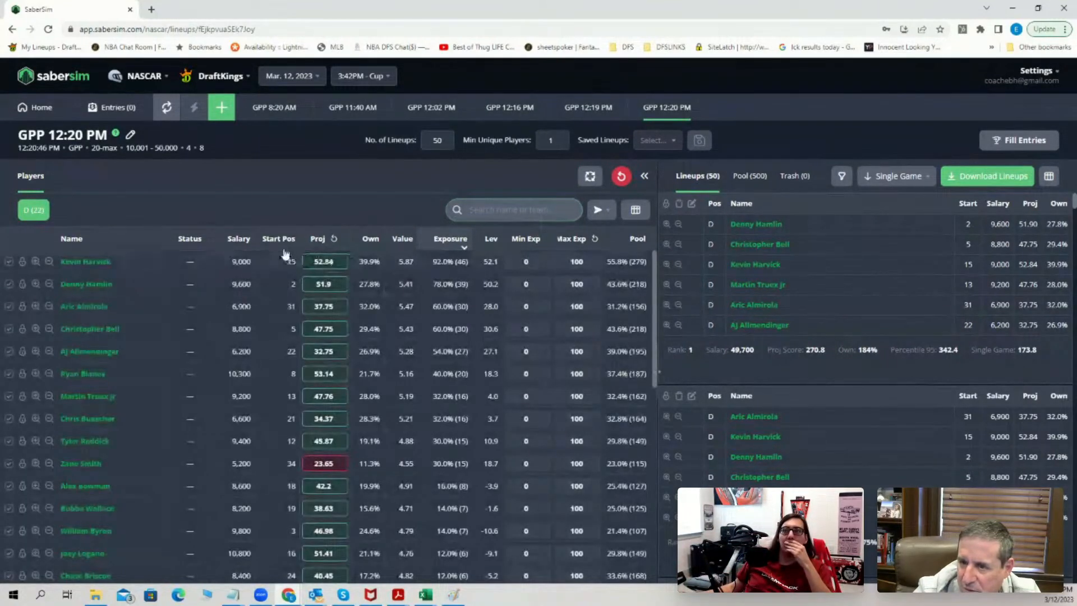
Go back to the projections and reset all custom projections, exposure adjustments, player pool and rules
left_click(222, 107)
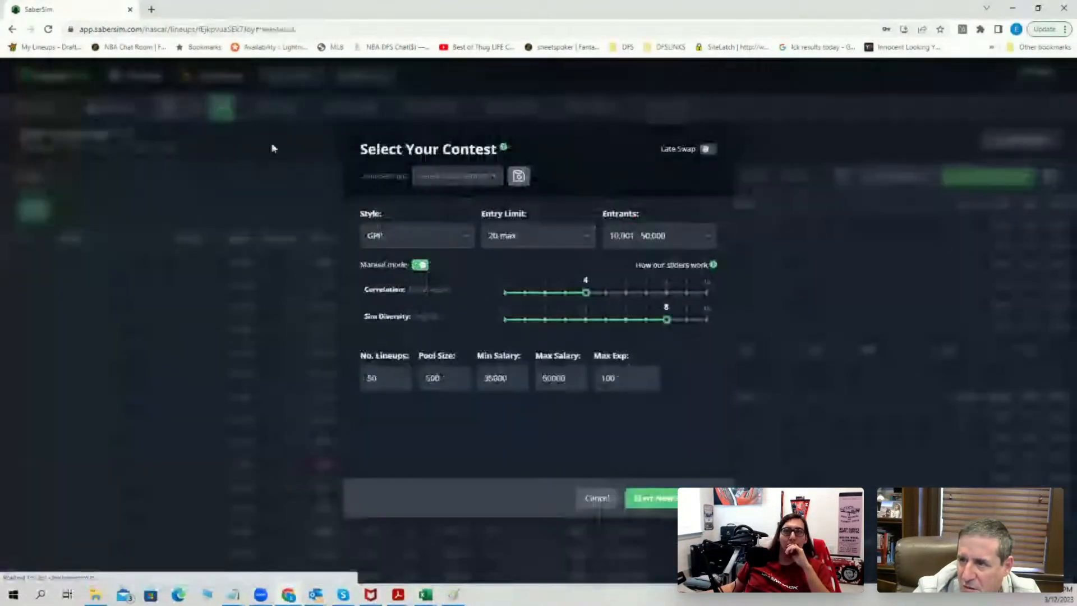
left_click(608, 501)
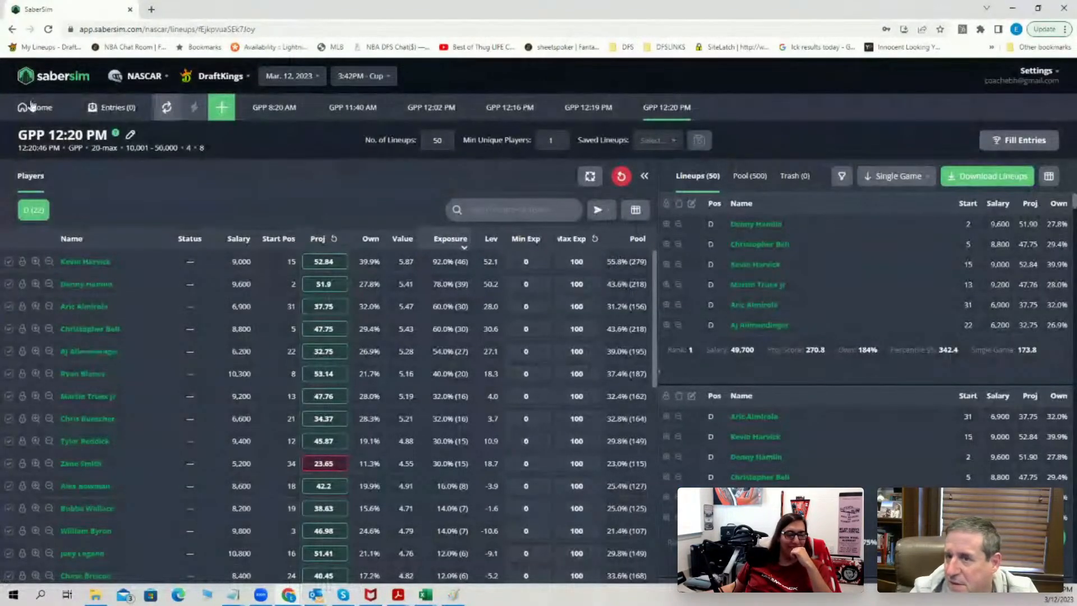
left_click(32, 109)
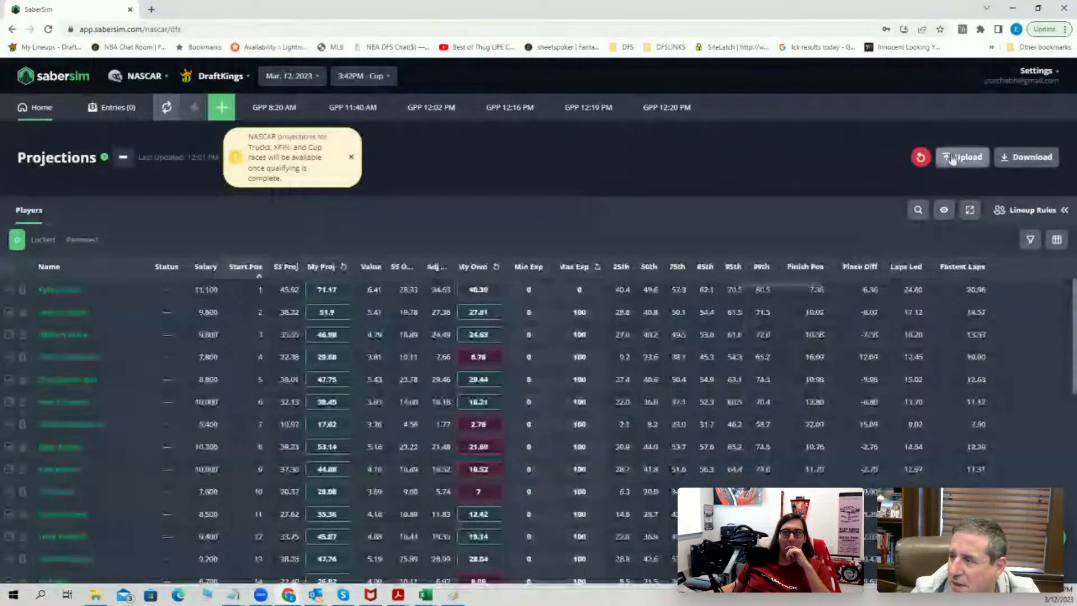
left_click(924, 158)
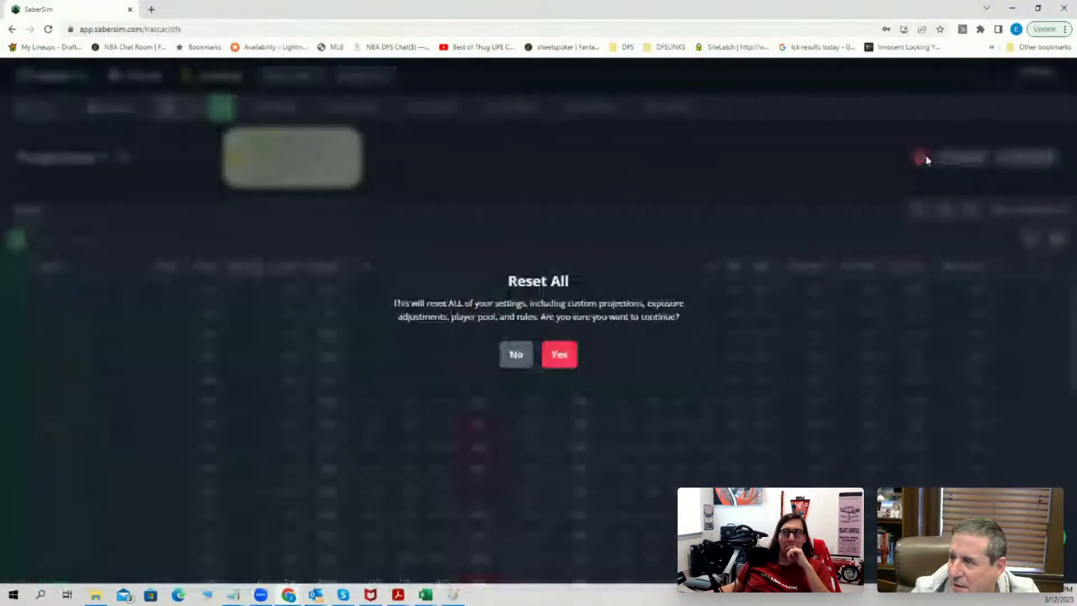
left_click(555, 356)
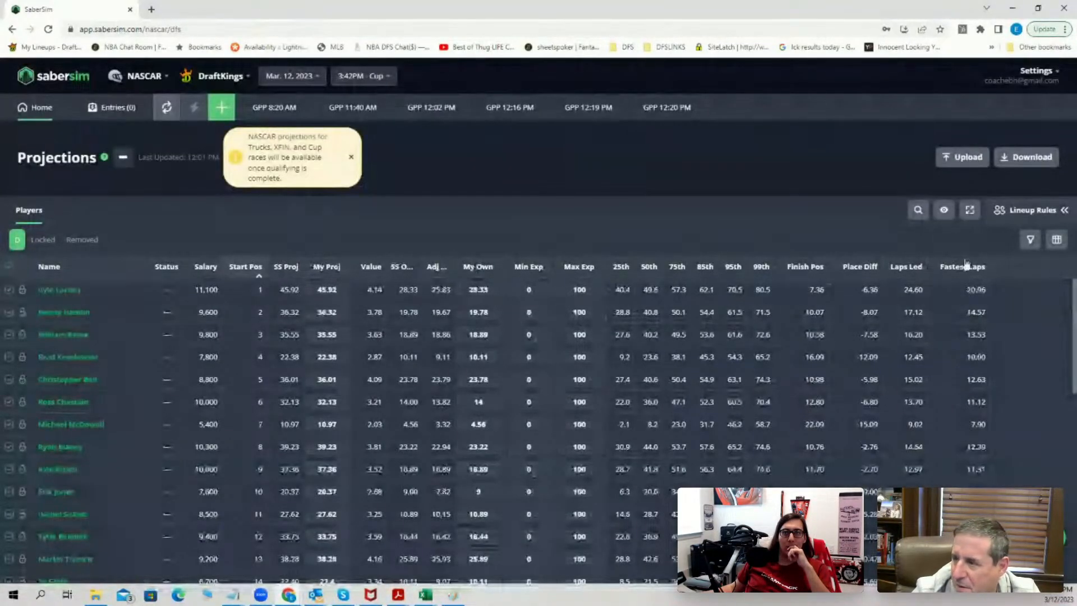
Upload the NASDK_Sim file from the KrugNAS folder as custom projection data, excluding unlisted players
left_click(969, 159)
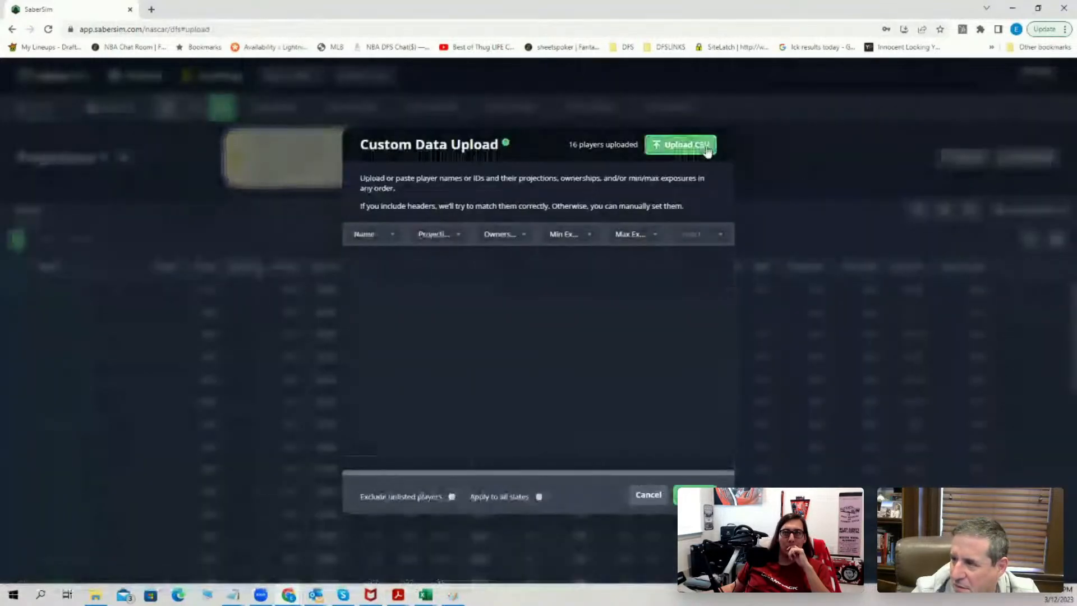
left_click(685, 146)
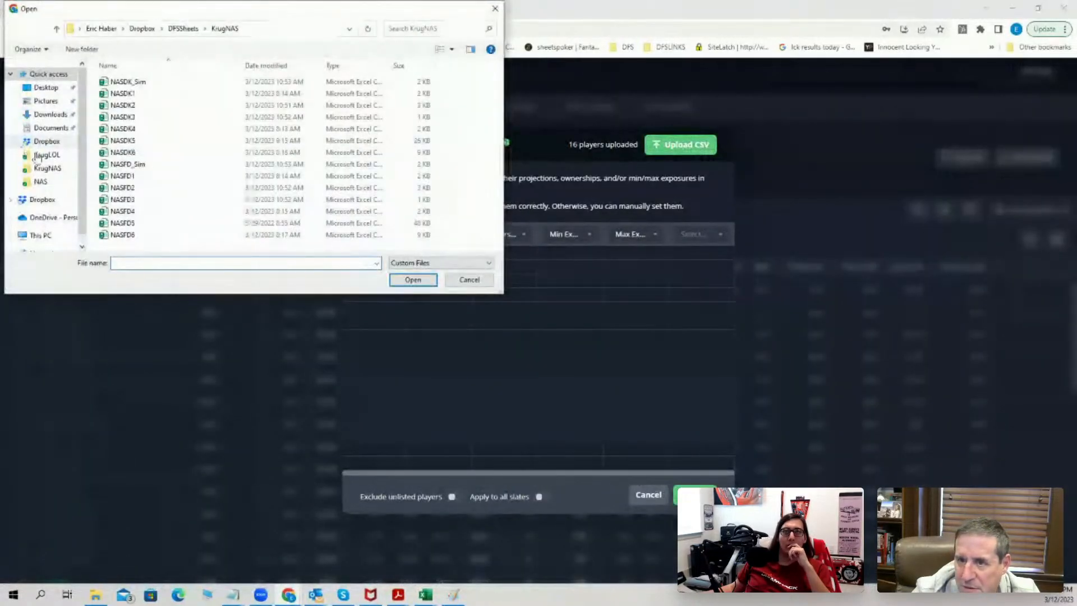
left_click(128, 82)
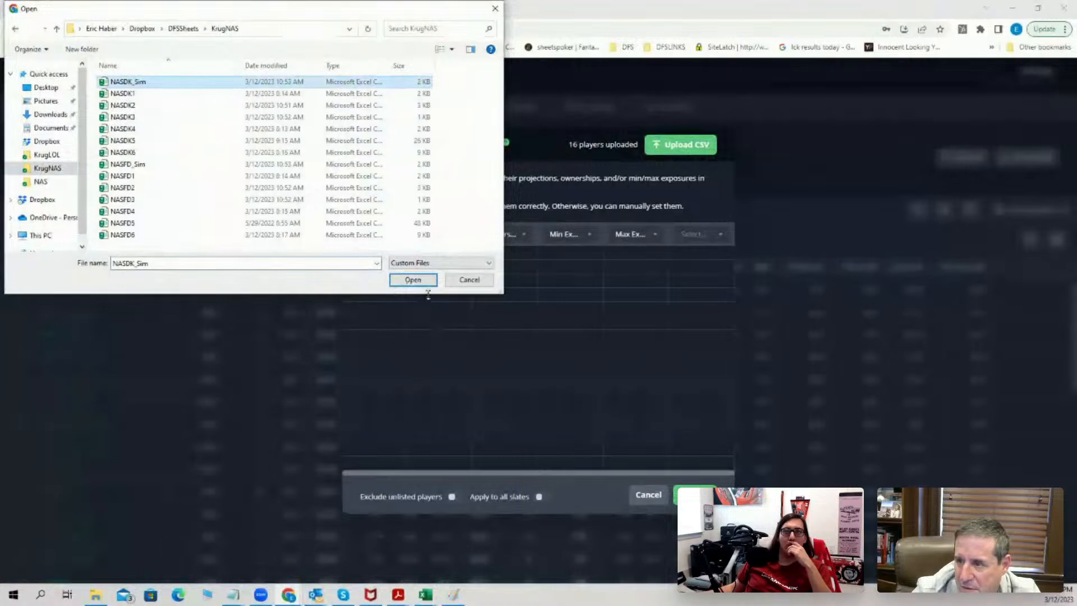
left_click(414, 279)
left_click(455, 499)
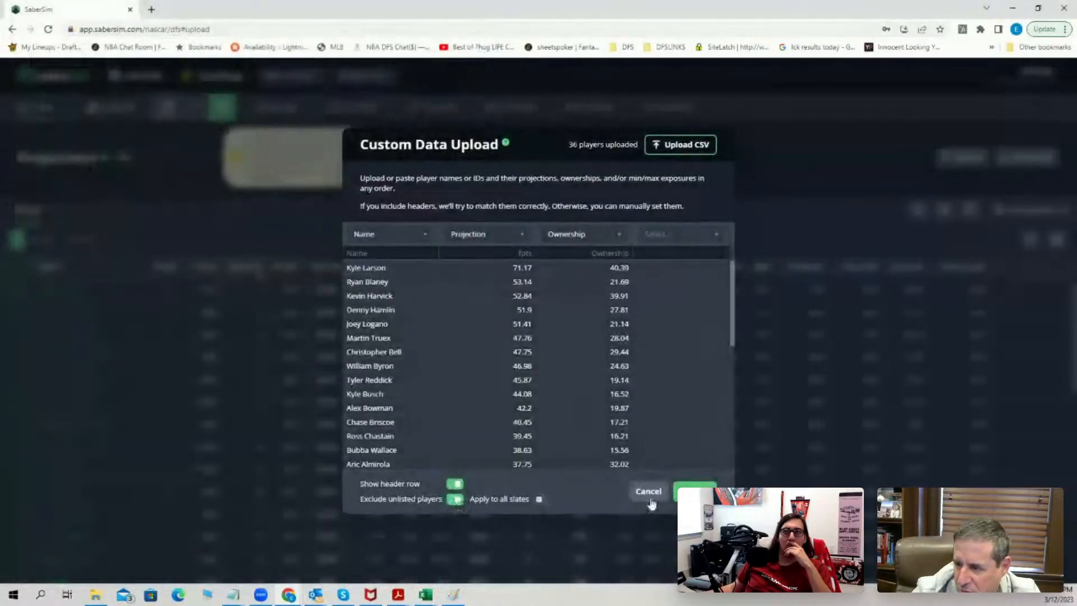
left_click(696, 486)
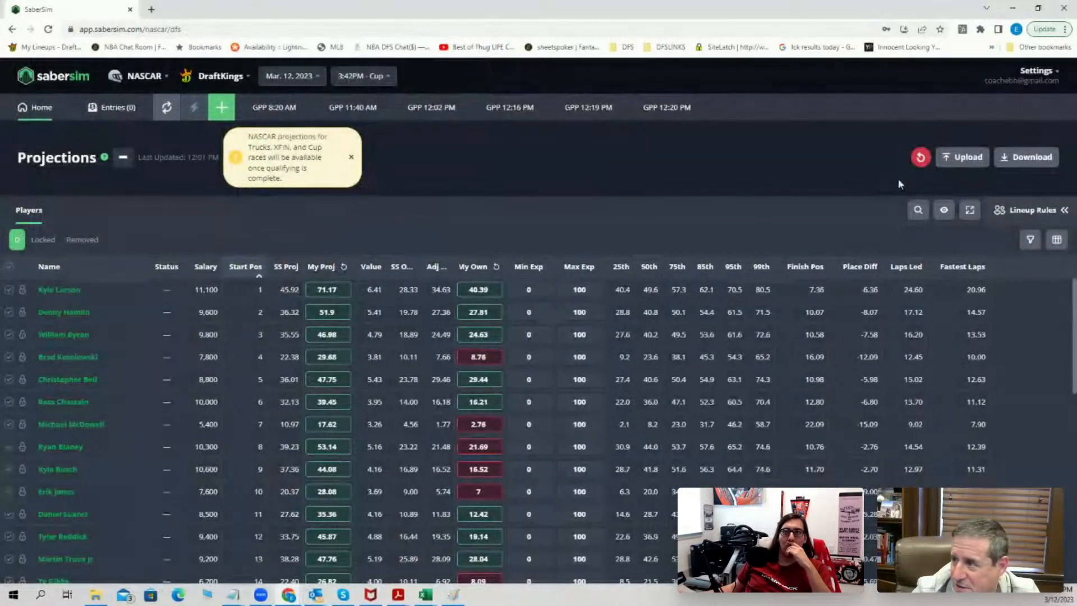
Start a 20-max GPP build of 50 lineups with manual mode off and a pool size of 500
left_click(221, 108)
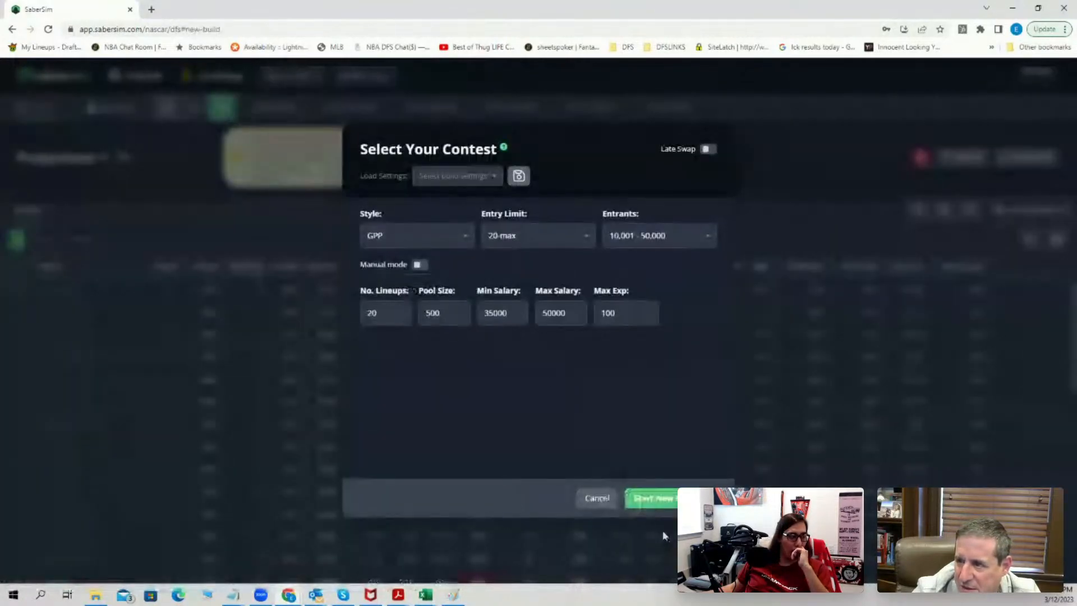
left_click(361, 313)
type("50")
left_click(644, 499)
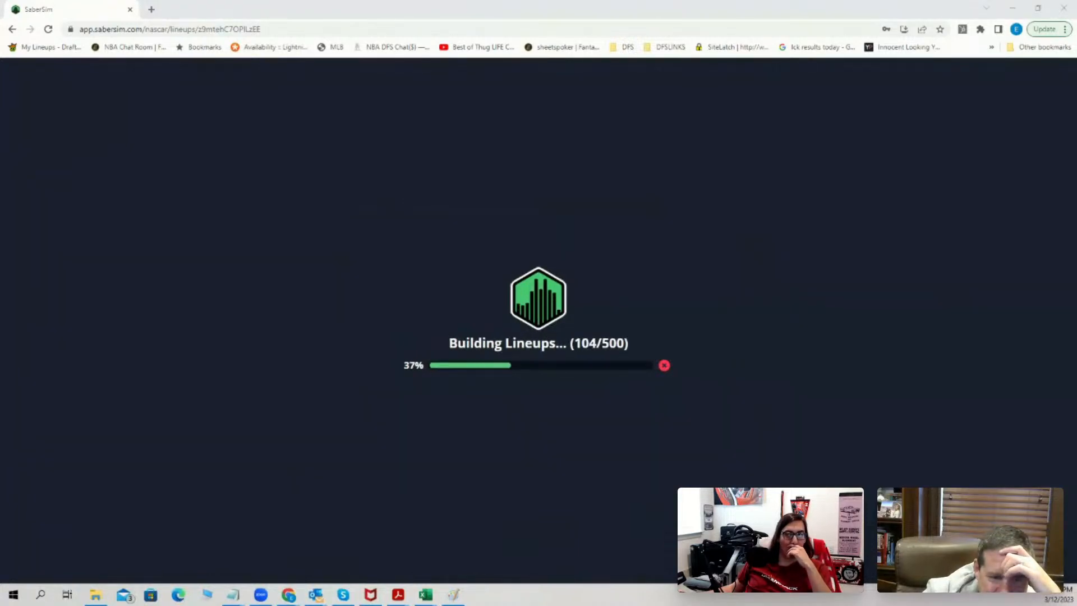
Switch to the NASDK_Proj workbook in Excel and compare AJ Allmendinger's salary and ownership with Aric Almirola's and Chris Buescher's
left_click(426, 595)
left_click(221, 318)
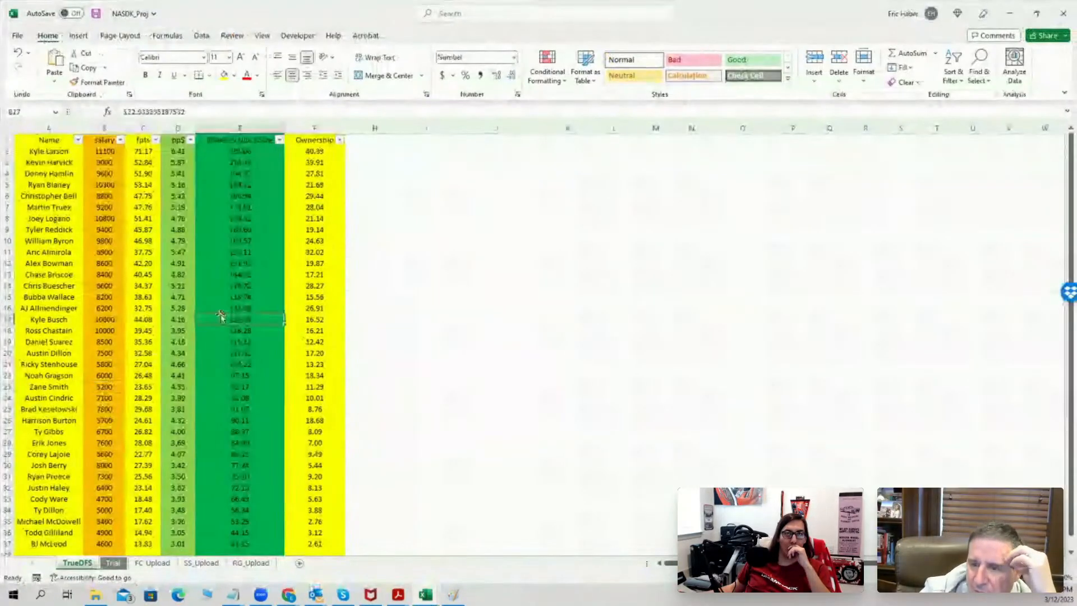
left_click(63, 308)
left_click(100, 309)
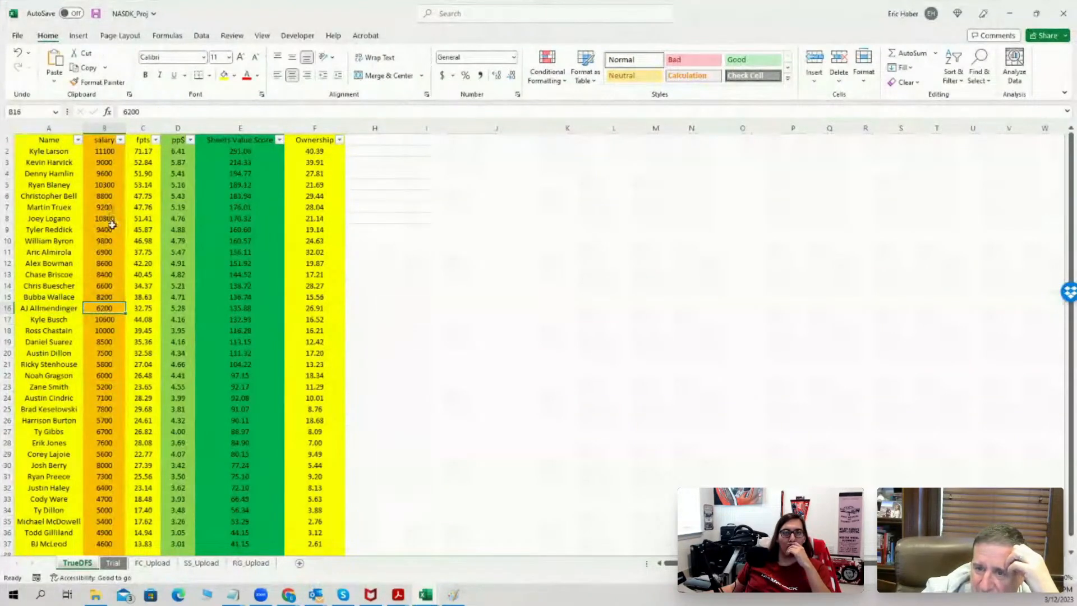
left_click(111, 250)
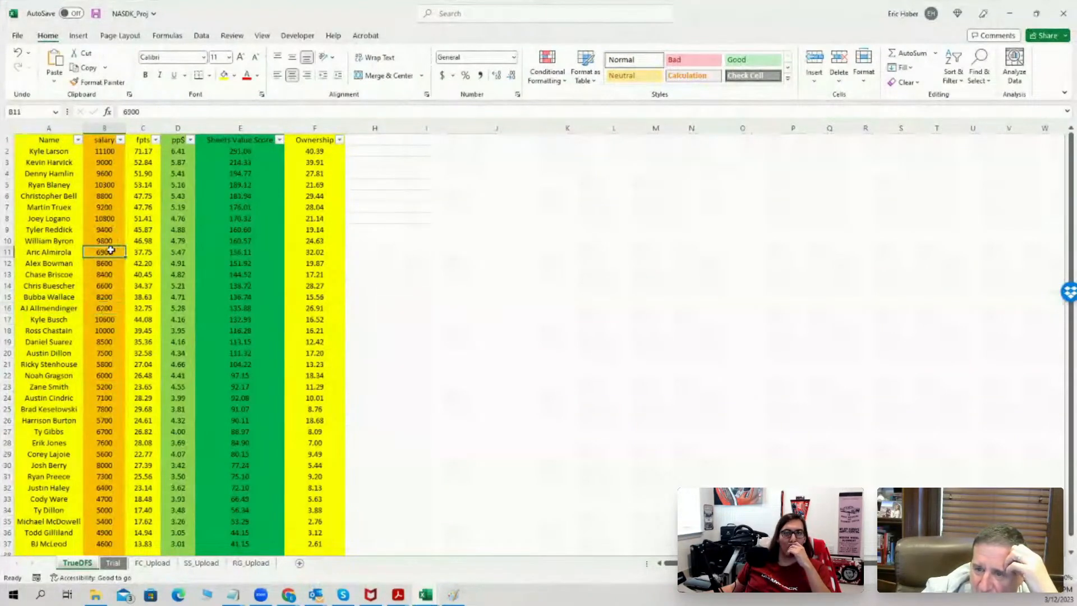
left_click(110, 309)
left_click(153, 308)
left_click(316, 308)
left_click(318, 286)
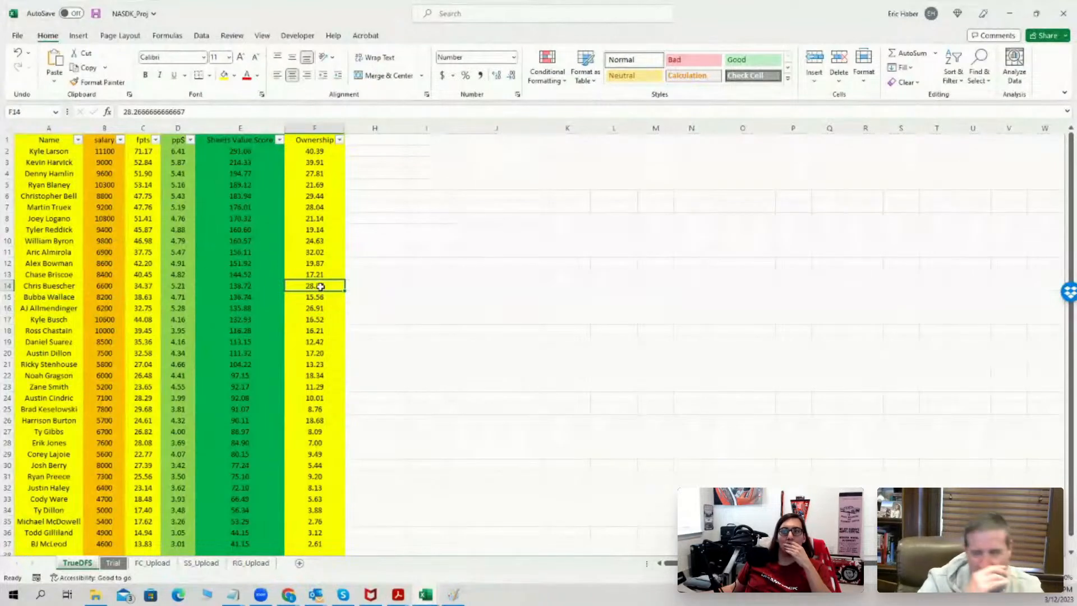
Compare the ownership and salaries of the higher-ranked drivers in the TrueDFS sheet, from Aric Almirola up to Ryan Blaney
left_click(324, 255)
left_click(320, 238)
left_click(313, 217)
left_click(309, 197)
left_click(111, 212)
left_click(107, 197)
left_click(108, 183)
left_click(107, 196)
left_click(107, 218)
left_click(109, 238)
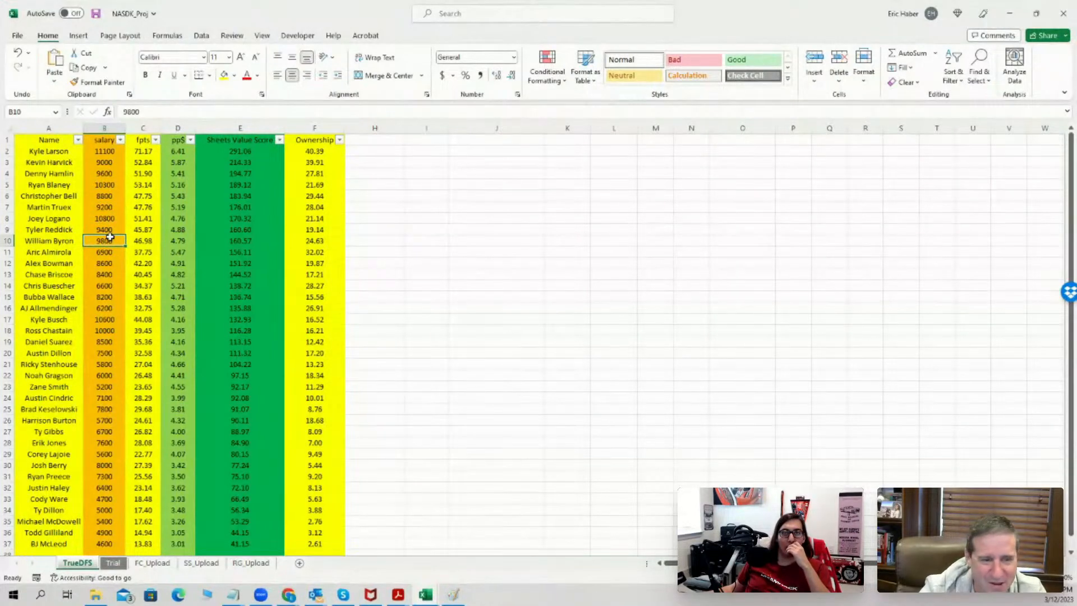
left_click(139, 396)
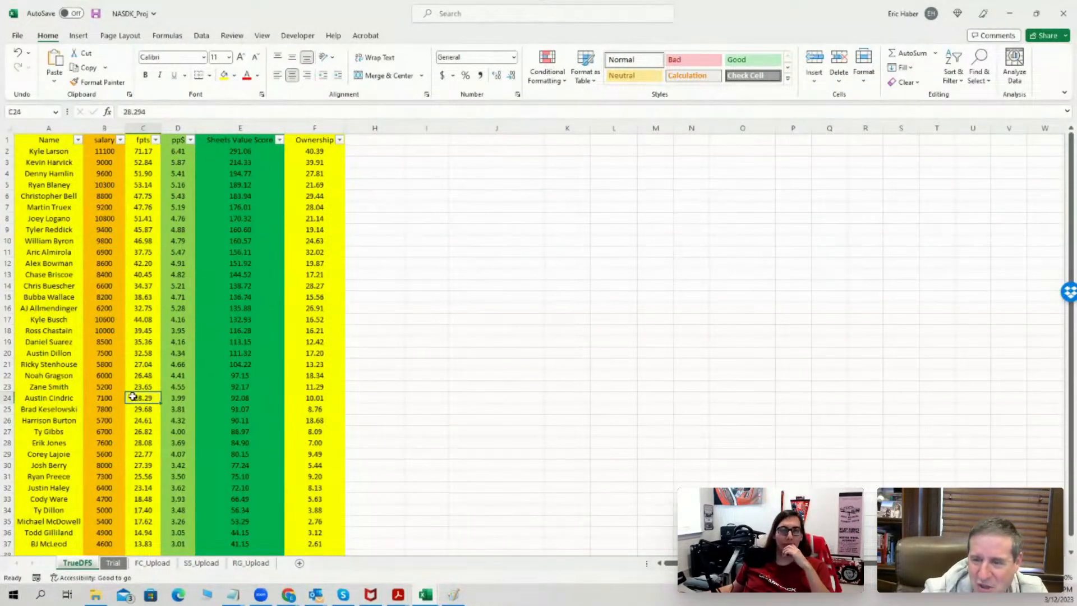
Return to SaberSim, exclude Aric Almirola from the GPP 12:22 PM build and apply the change to the lineups
left_click(1010, 13)
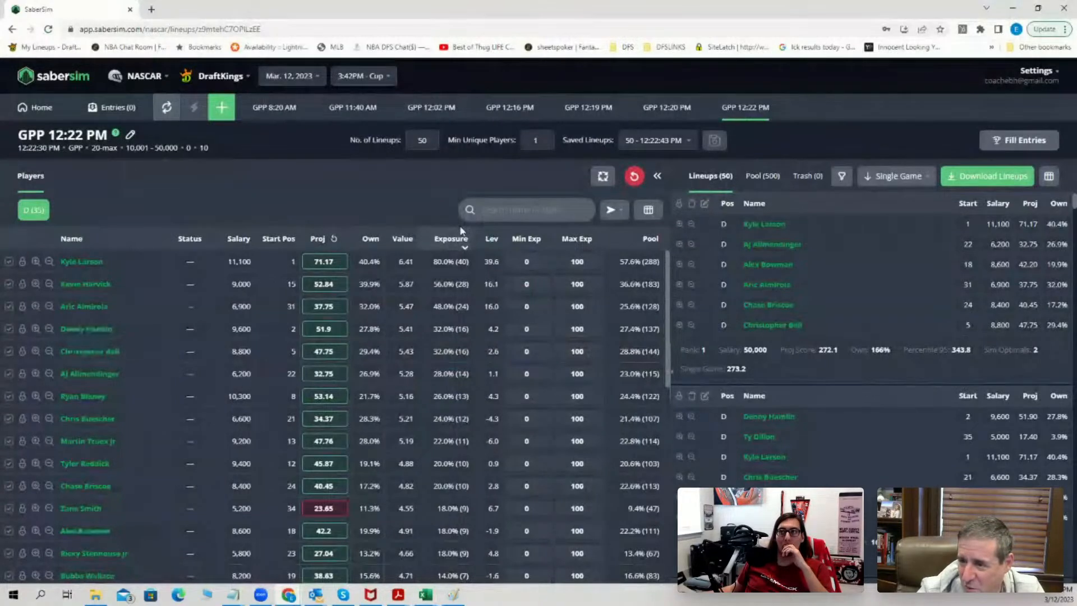
left_click(9, 308)
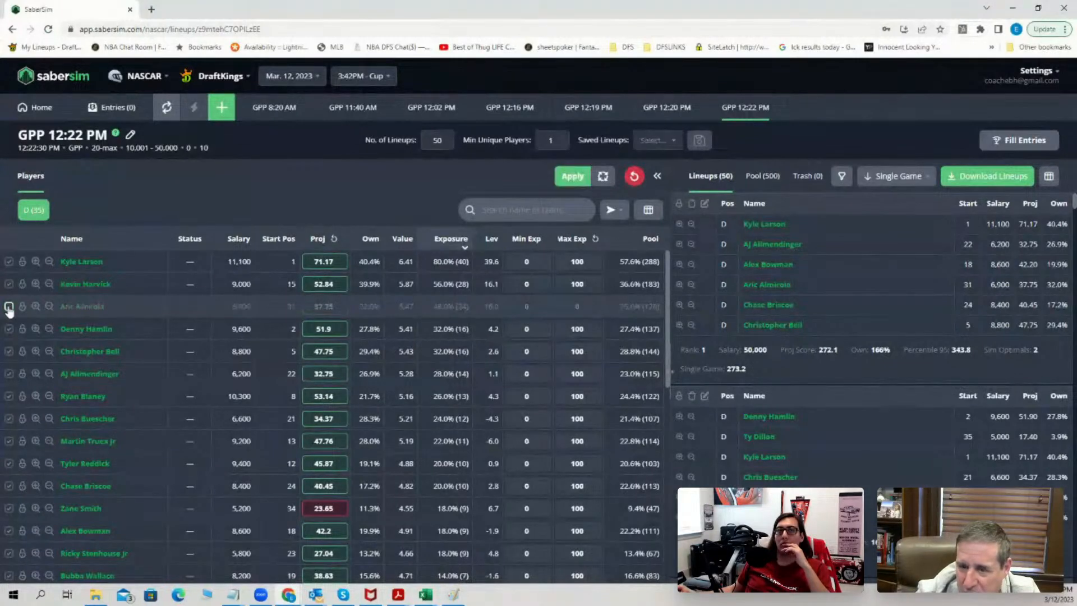
left_click(573, 177)
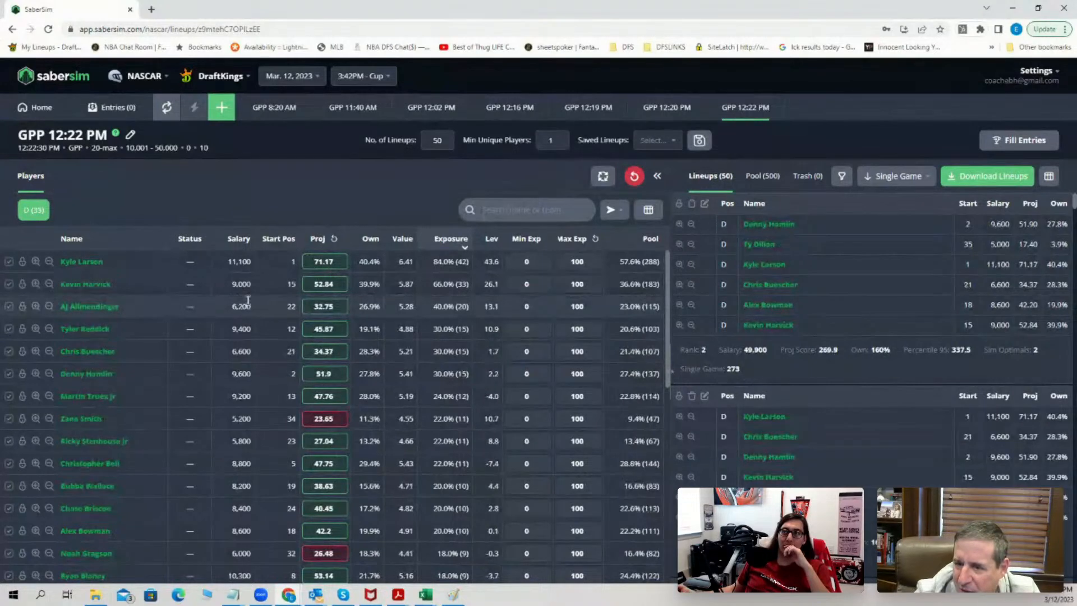
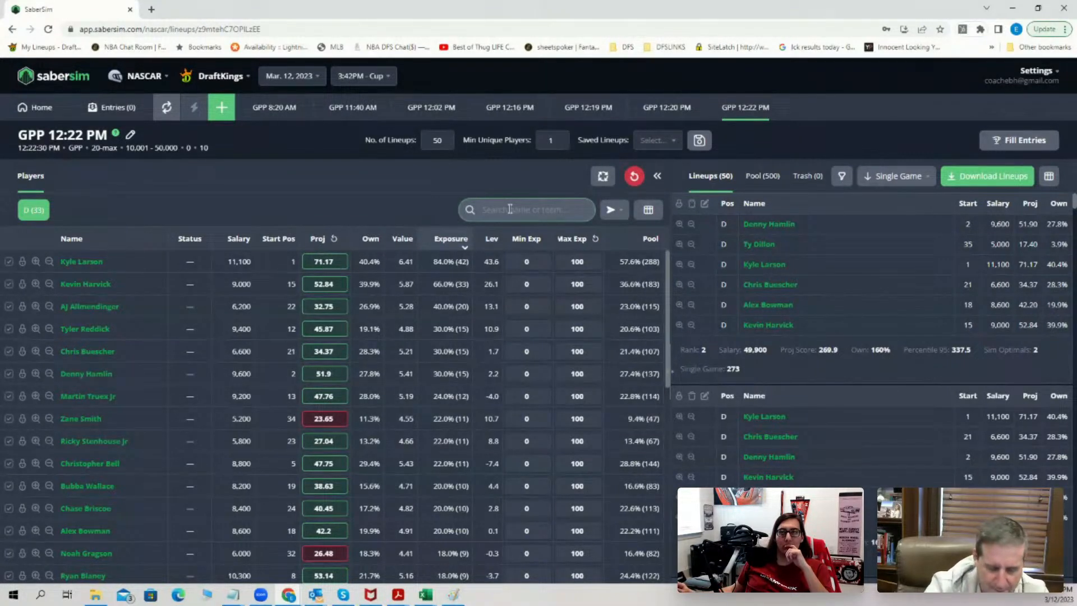
Include Aric Almirola in the GPP 12:22 PM build again and apply the change to the lineups
type("almi")
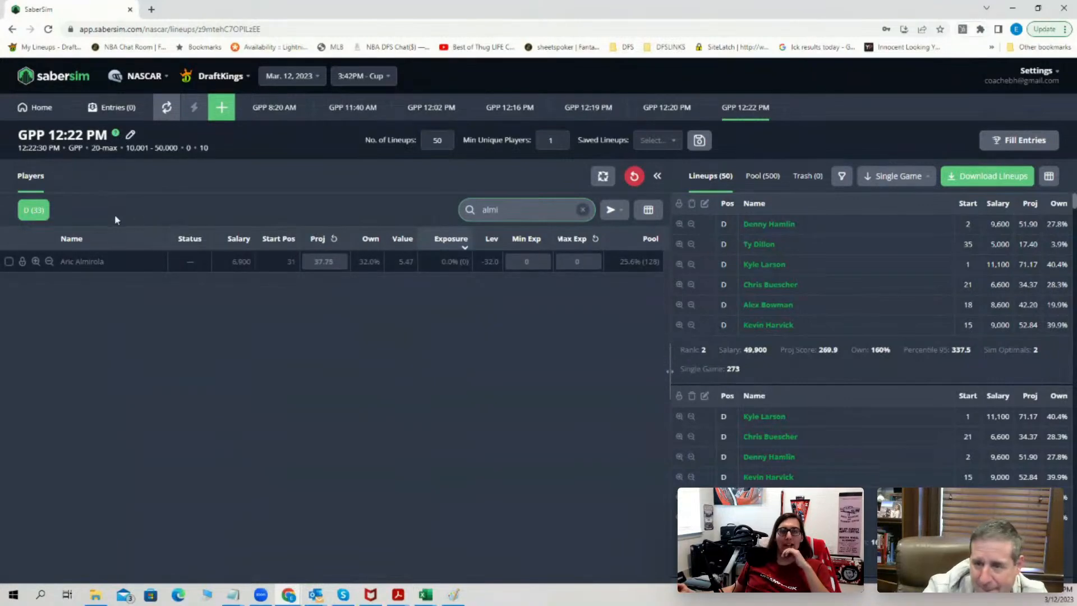
left_click(9, 261)
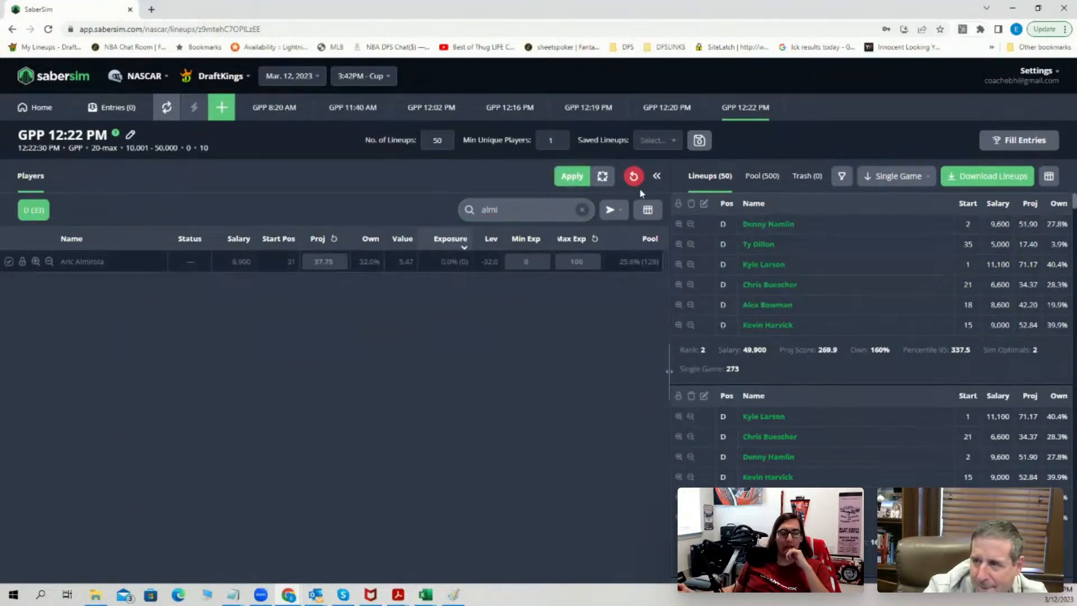
left_click(582, 210)
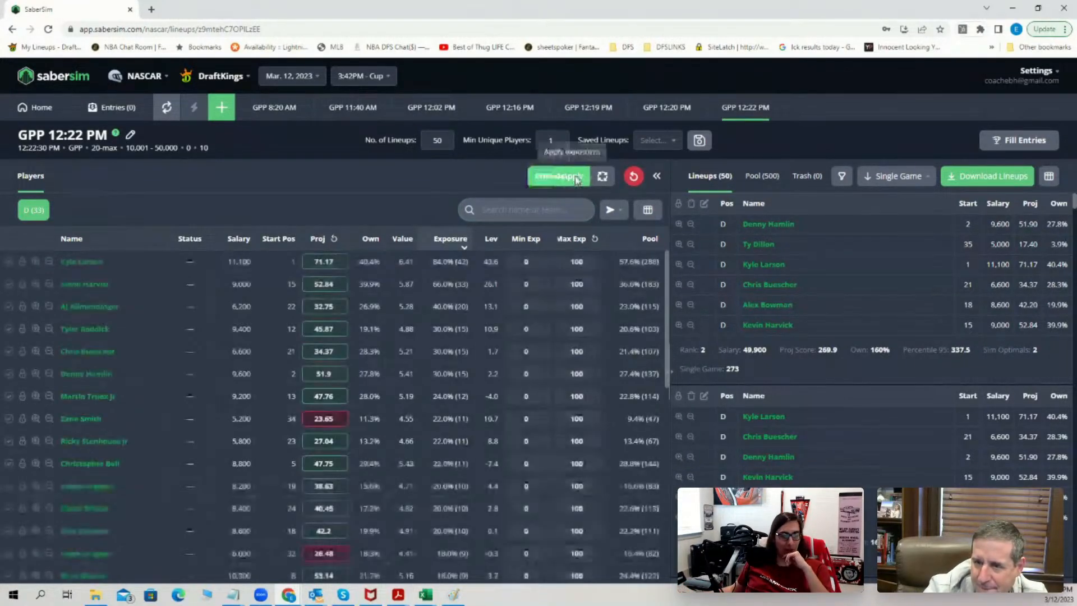
left_click(572, 176)
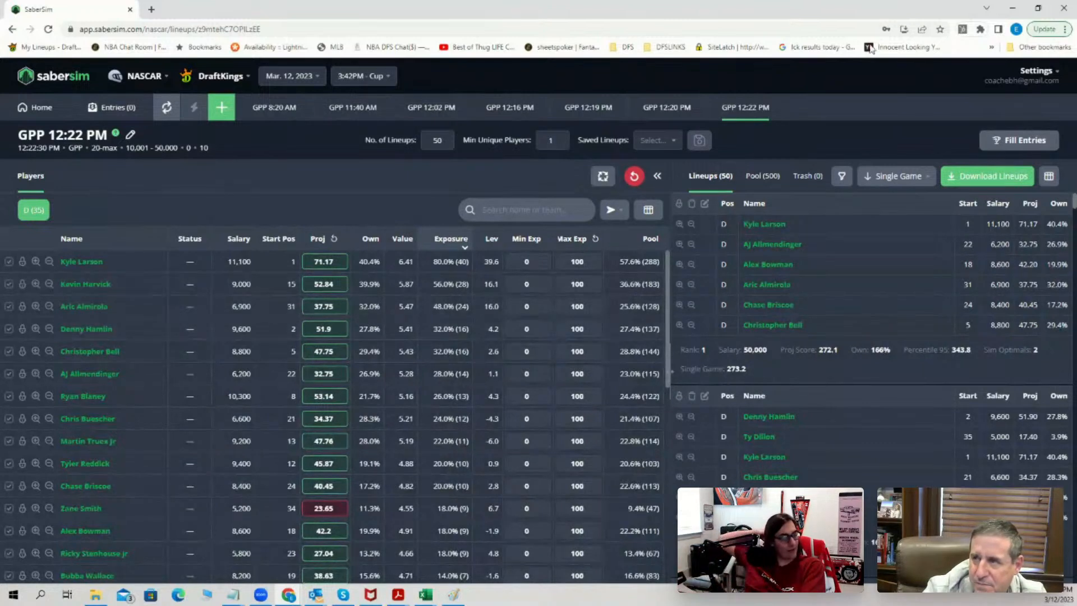
Switch to the NASDK_Proj workbook in Excel and check the salaries of Martin Truex, Kyle Larson and Kevin Harvick in the TrueDFS sheet
left_click(1013, 10)
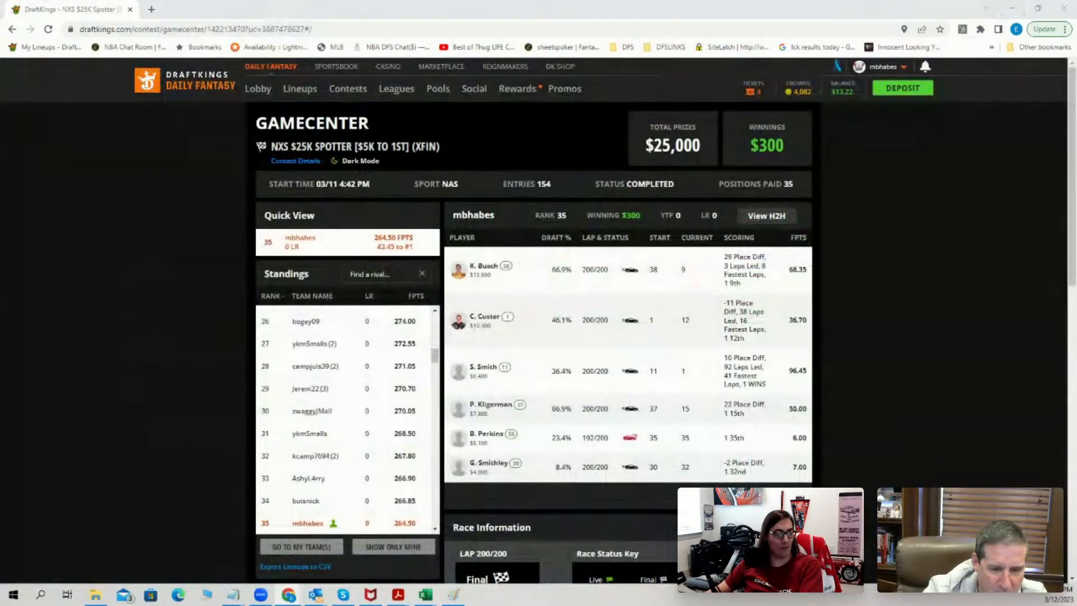
left_click(1013, 9)
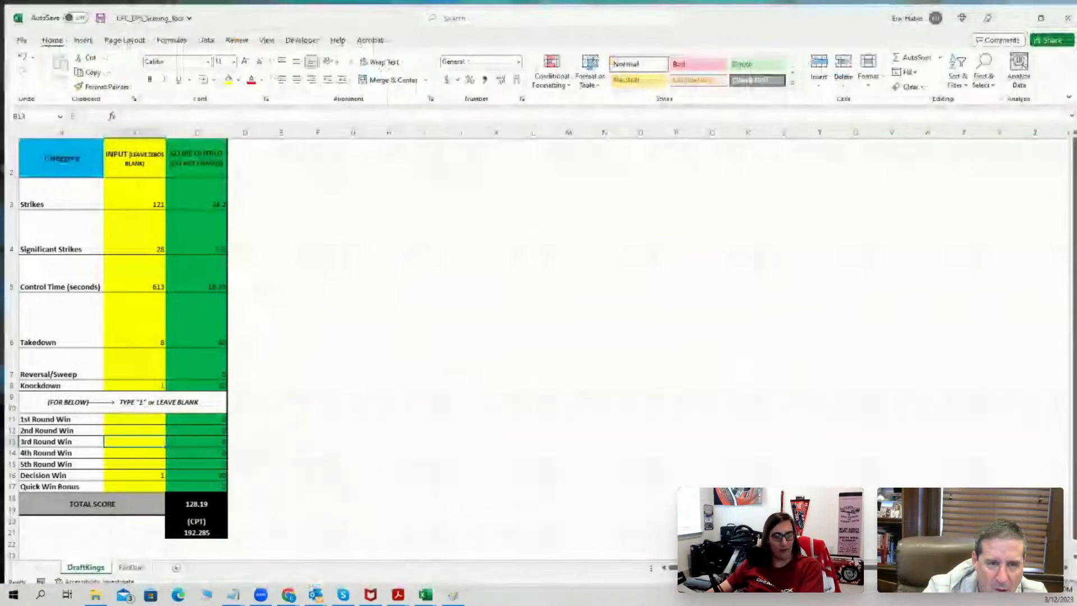
left_click(1013, 13)
left_click(425, 595)
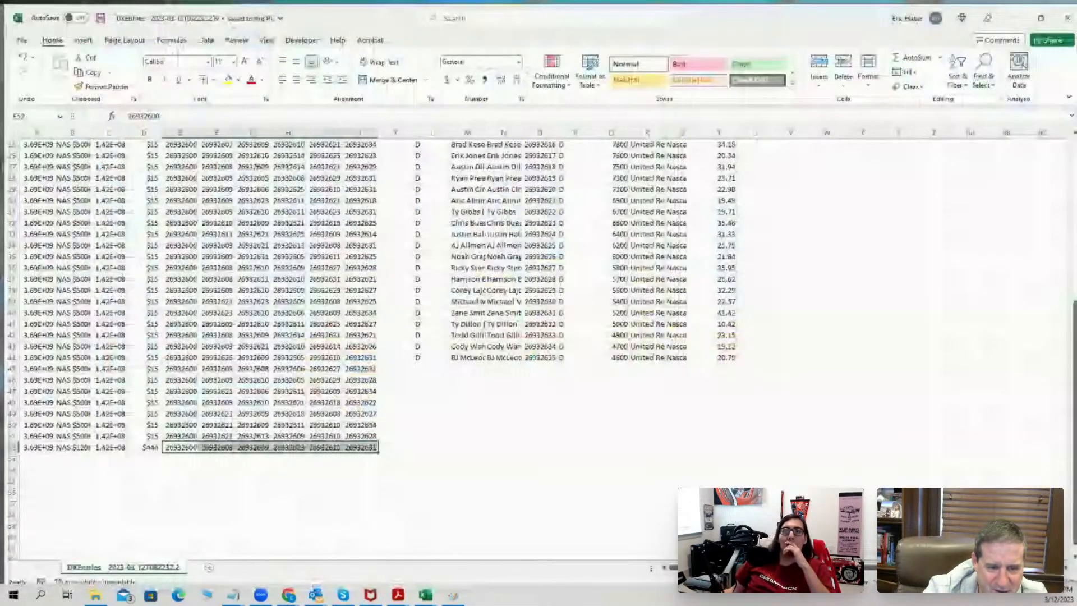
left_click(418, 540)
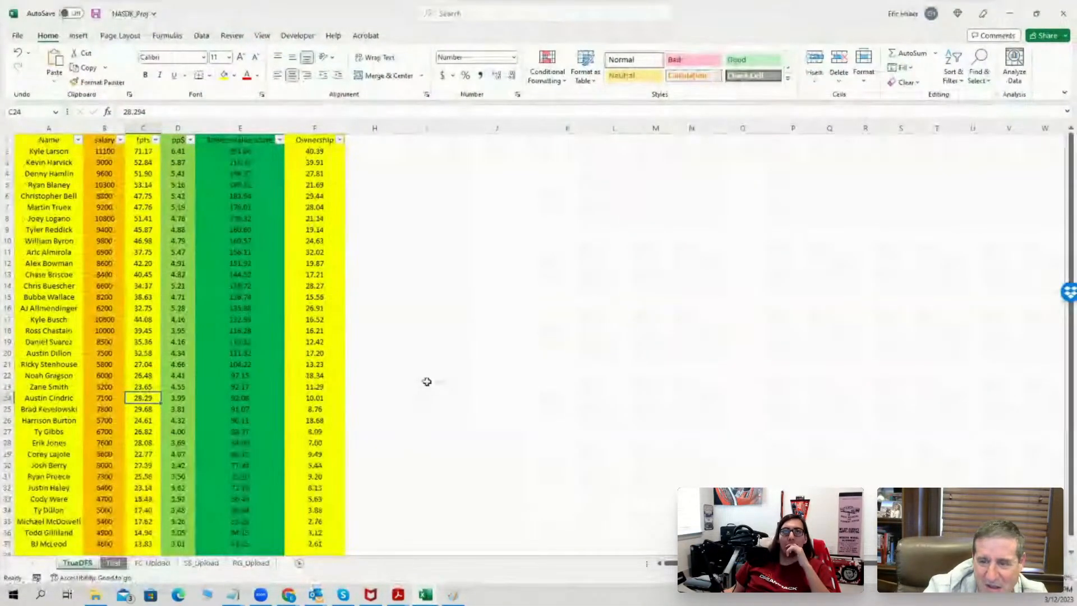
left_click(99, 205)
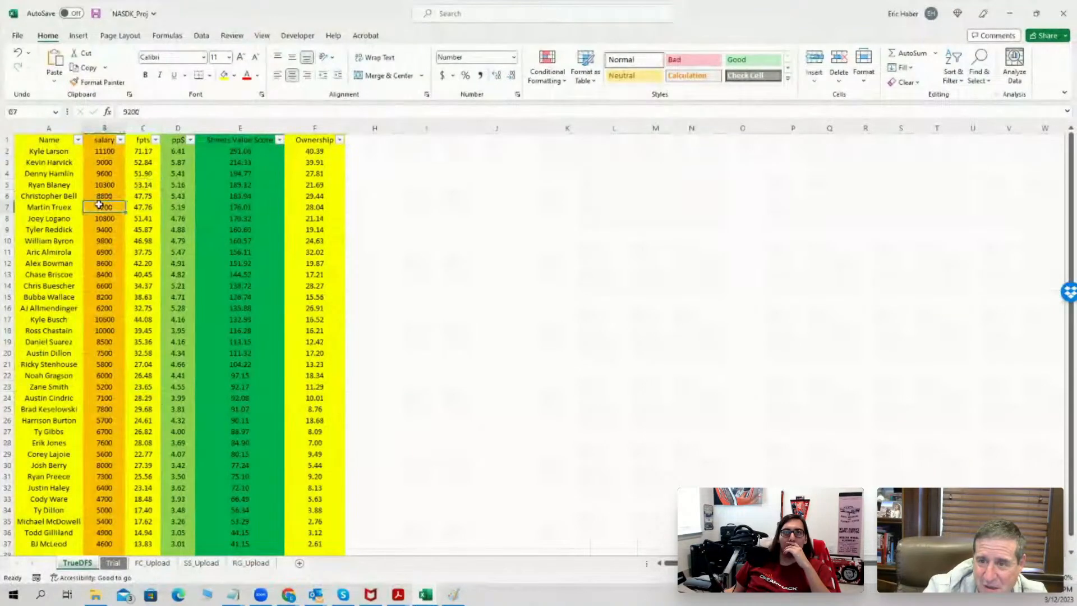
left_click(105, 152)
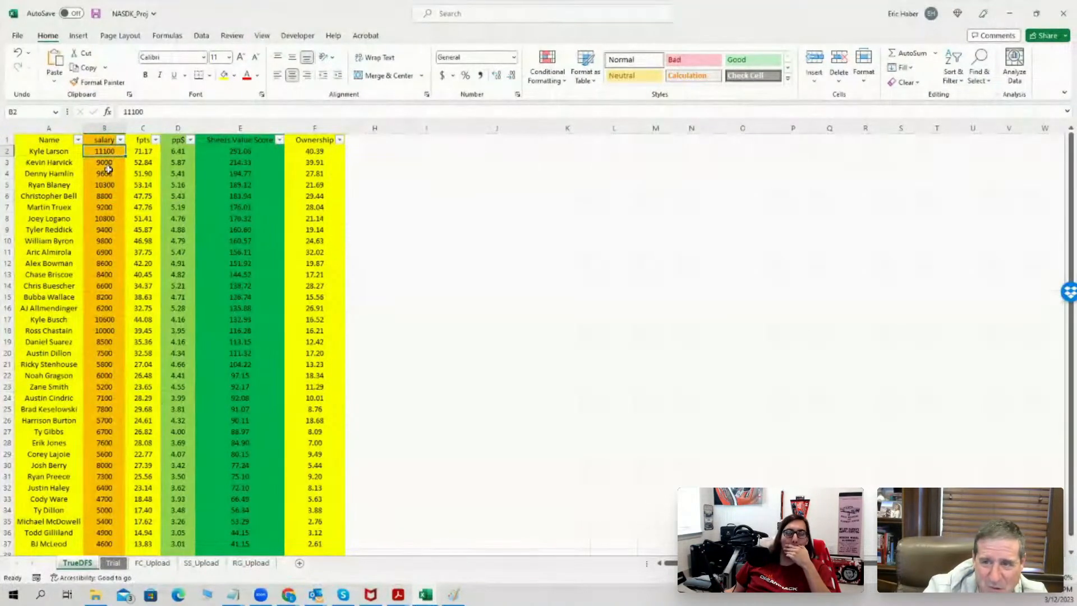
left_click(105, 164)
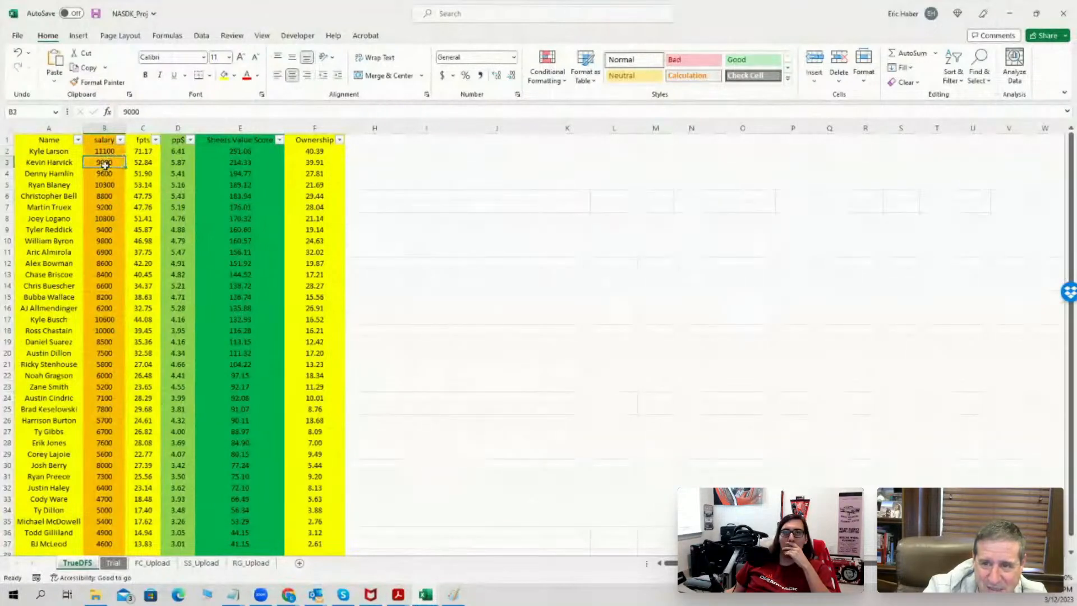
Compare the salaries of Almirola, Briscoe, Wallace and Buescher with those of Harvick, Hamlin and Christopher Bell
left_click(96, 253)
left_click(102, 275)
left_click(107, 298)
left_click(107, 287)
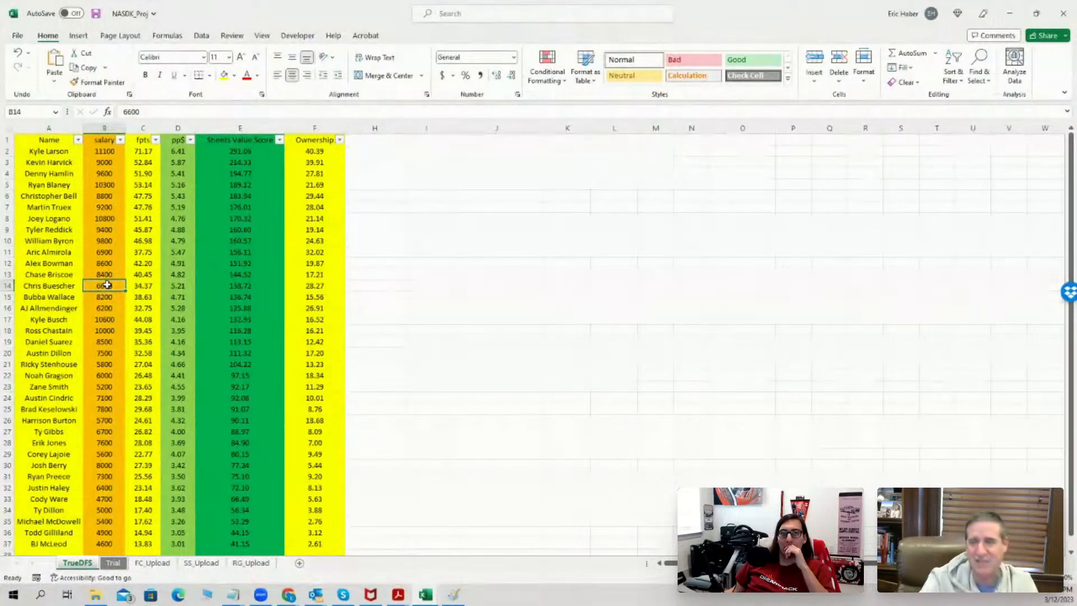
left_click(104, 273)
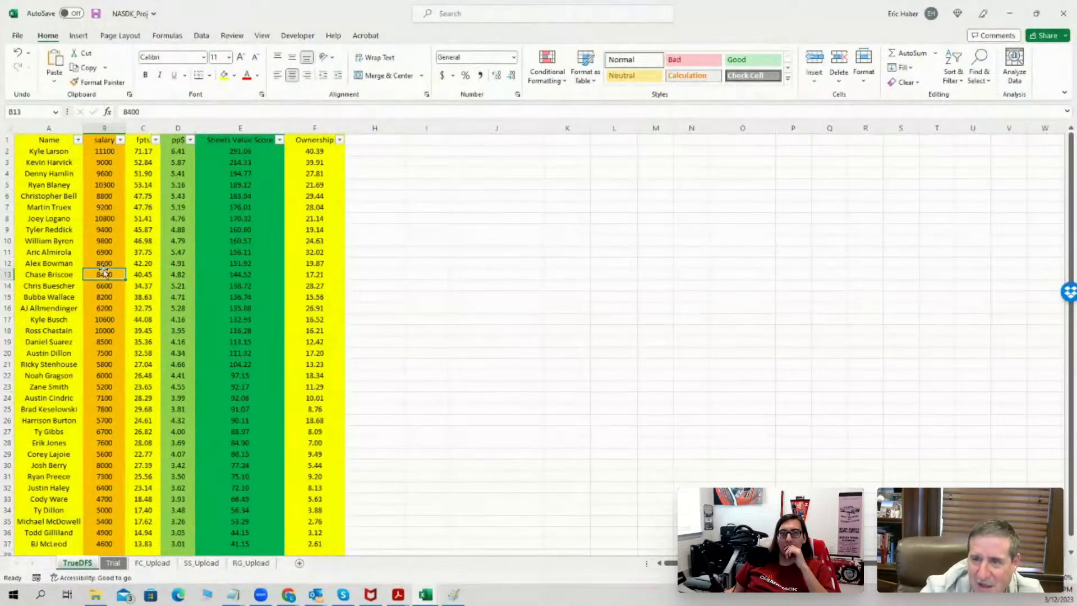
left_click(96, 162)
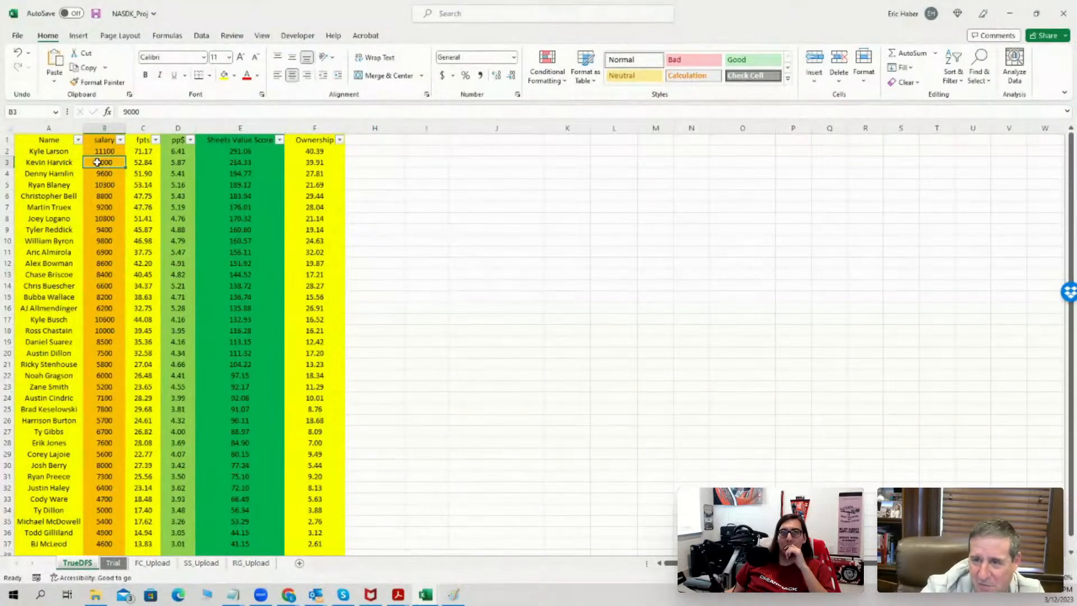
left_click(110, 174)
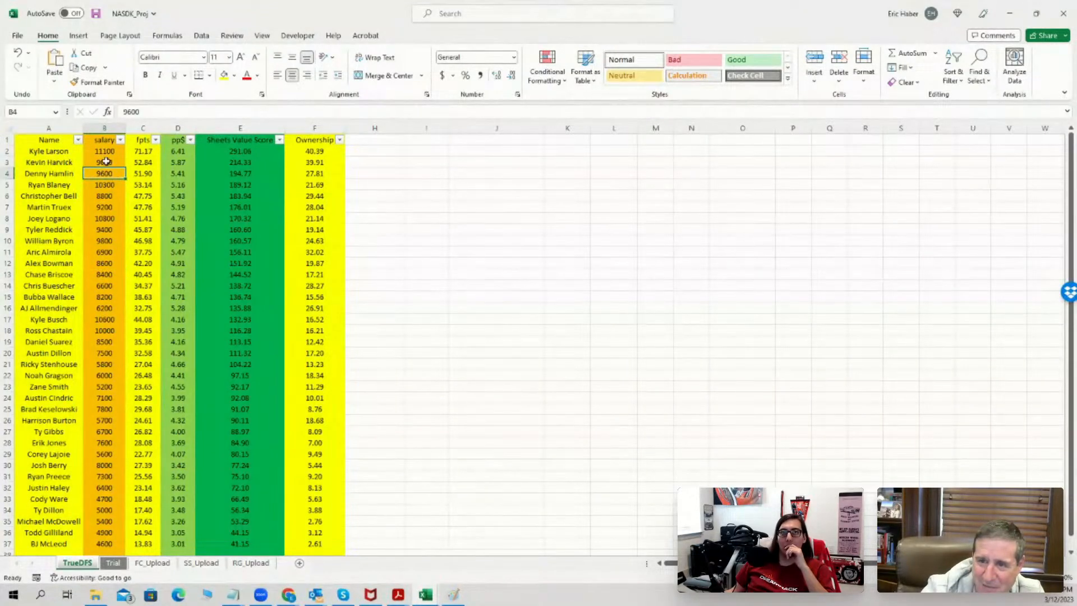
left_click(107, 195)
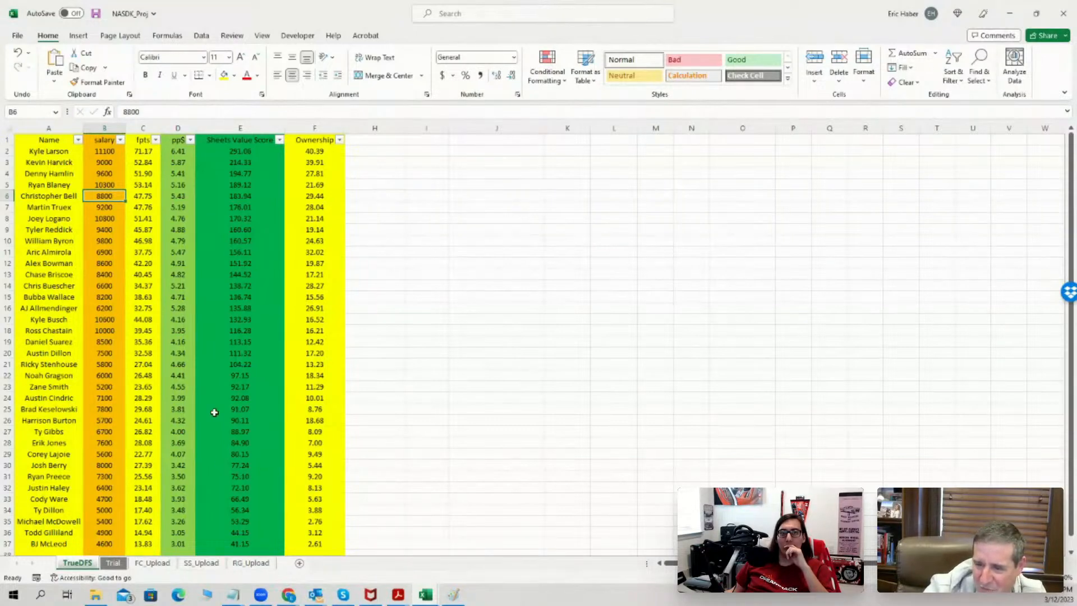
Check Chris Buescher's salary and Bubba Wallace's salary and ownership in the TrueDFS sheet
left_click(102, 287)
left_click(106, 300)
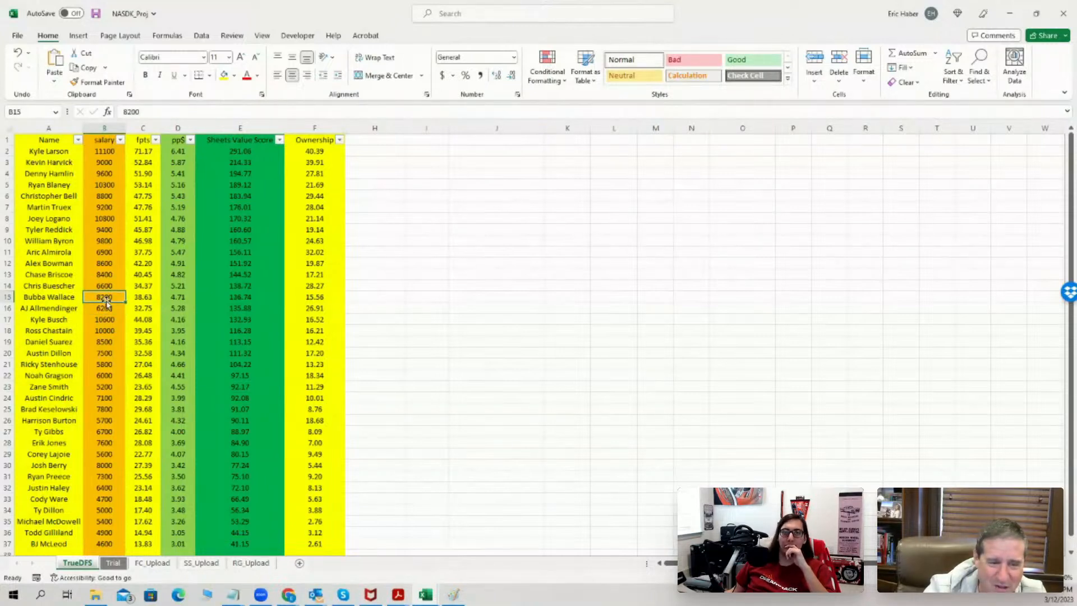
left_click(317, 299)
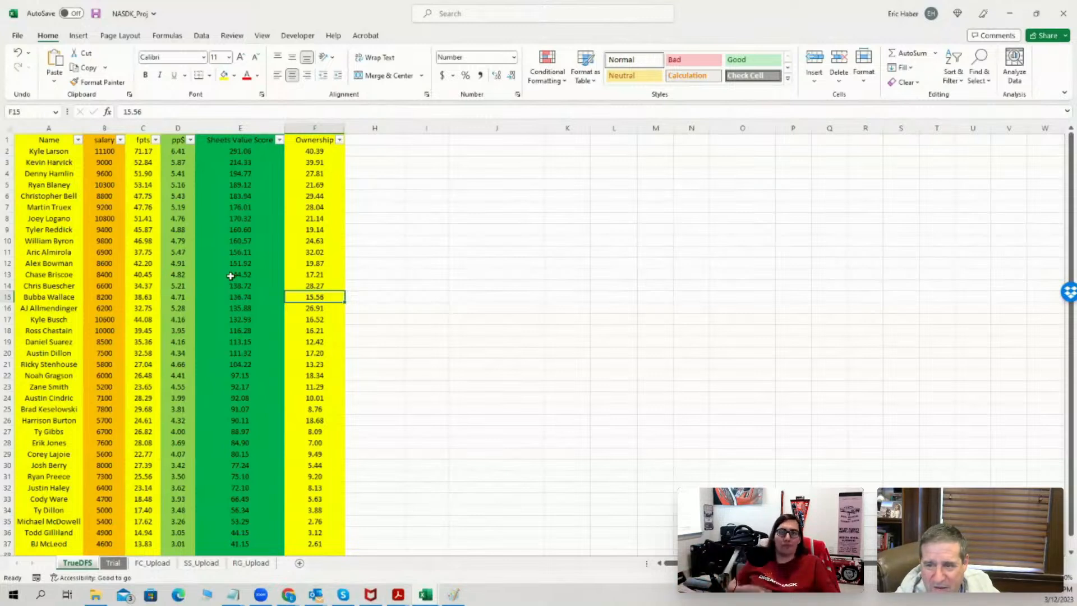
left_click(103, 294)
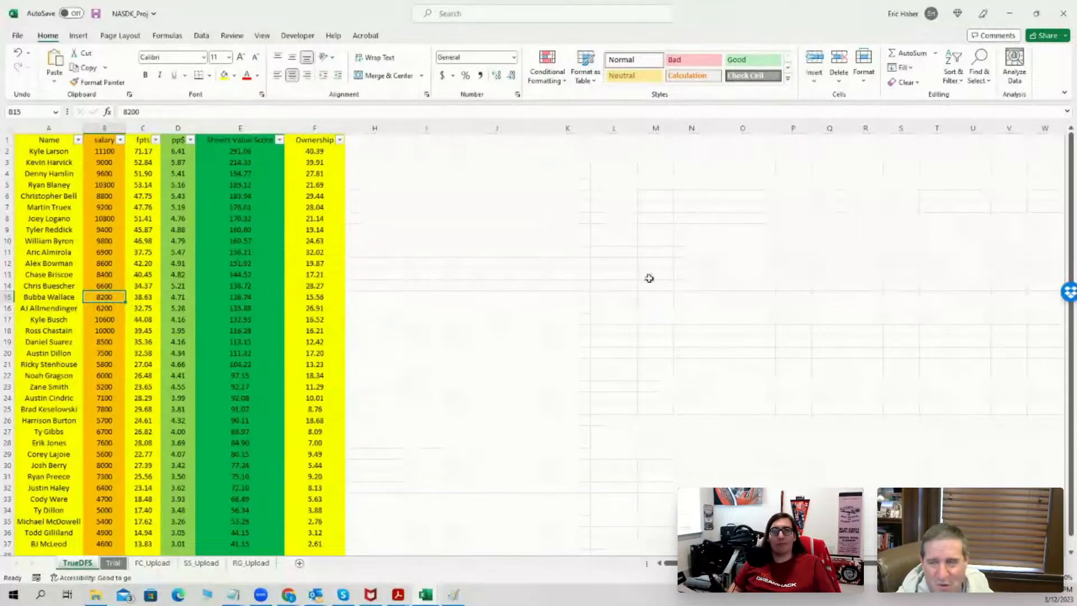
Return to SaberSim, set Bubba Wallace's minimum exposure to 80 and apply it to the lineups
left_click(1015, 14)
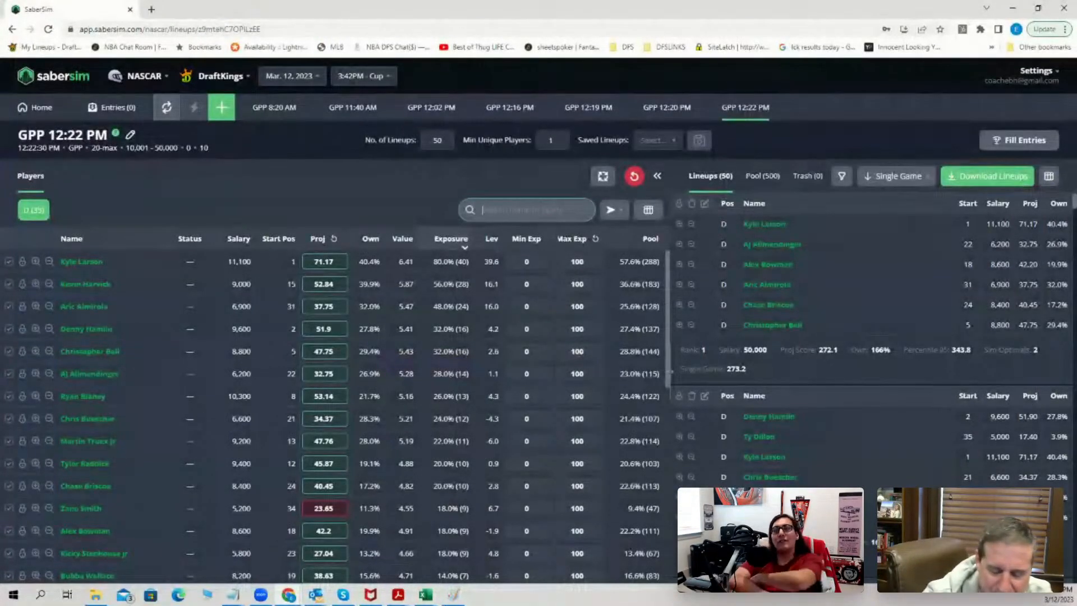
type("bubb")
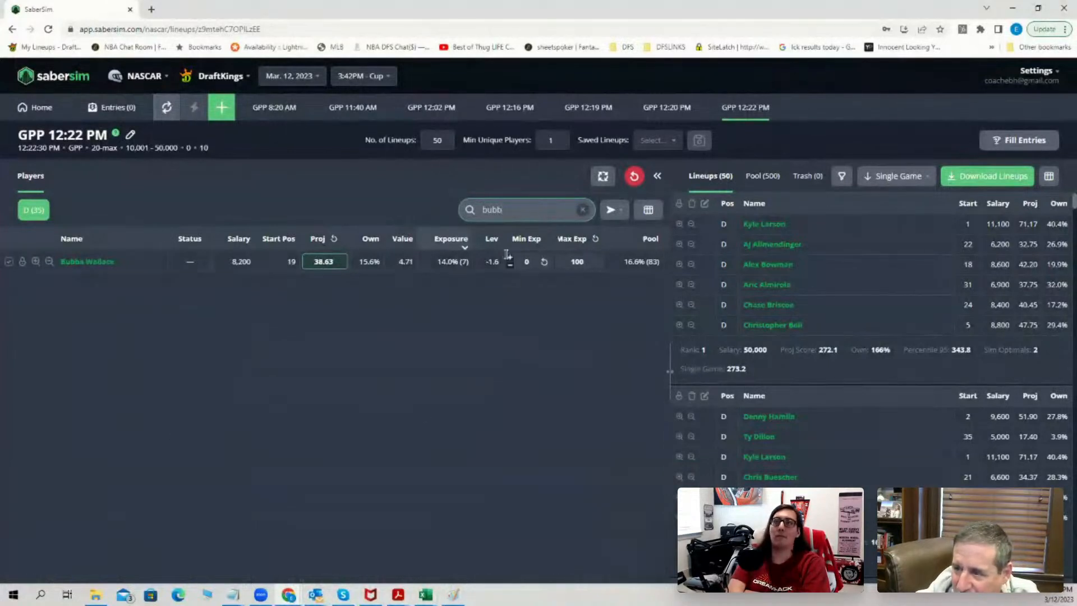
left_click_drag(533, 261, 517, 260)
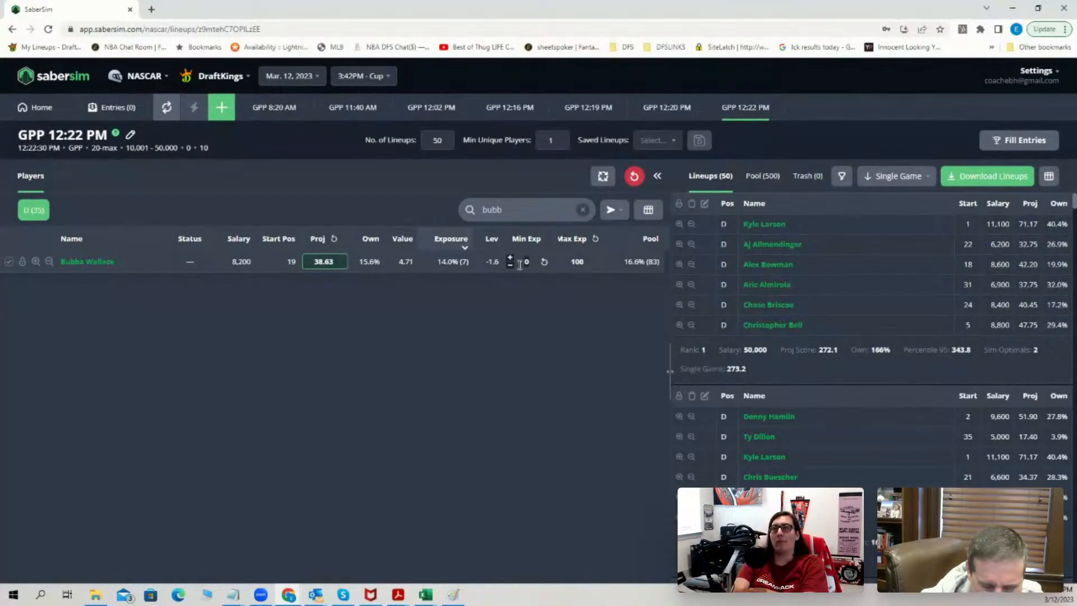
left_click(517, 306)
left_click(567, 177)
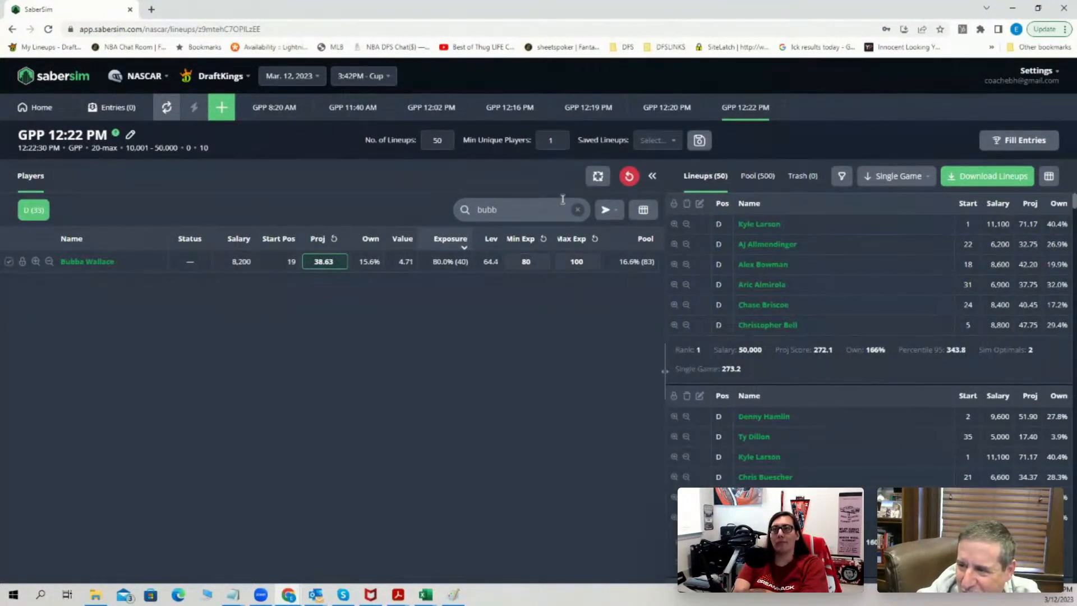
Show all drivers again and examine their exposure and leverage across the 50 lineups, from the most used to the unused ones
left_click(576, 210)
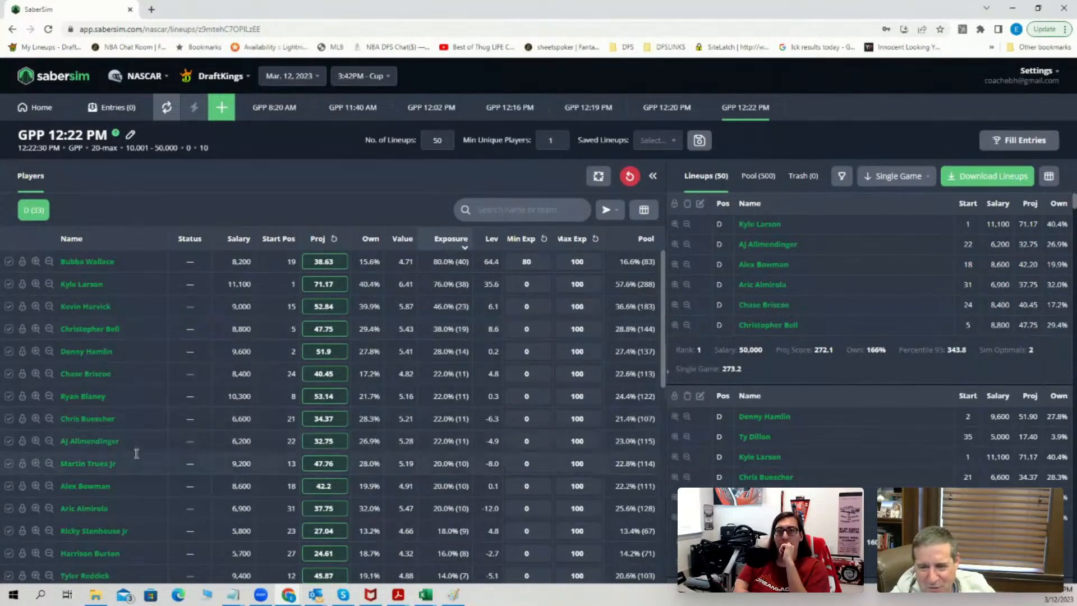
scroll(137, 471, "down", 3)
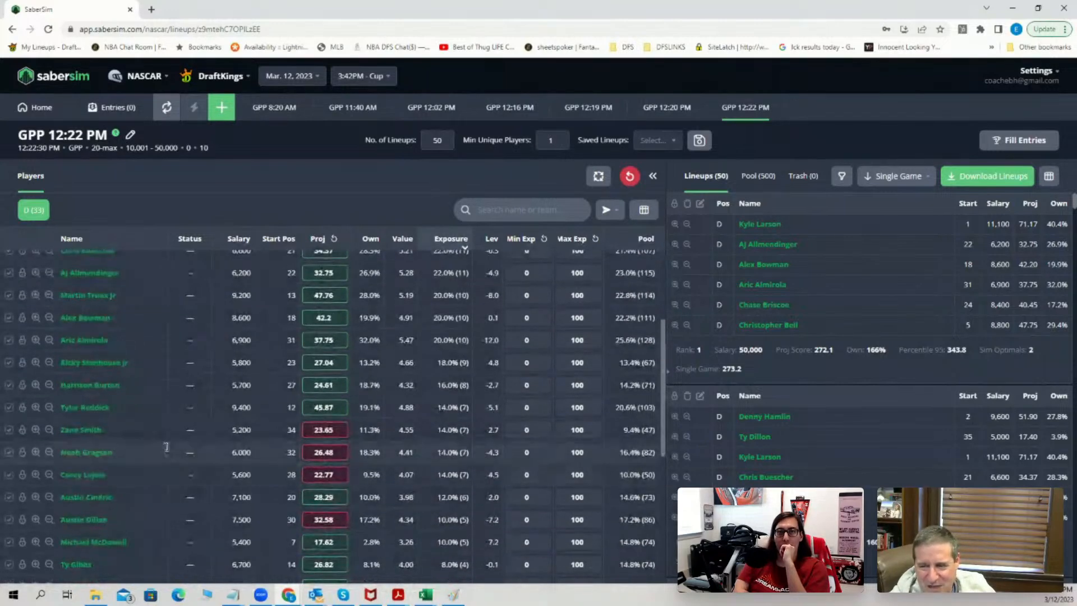
scroll(118, 503, "down", 1)
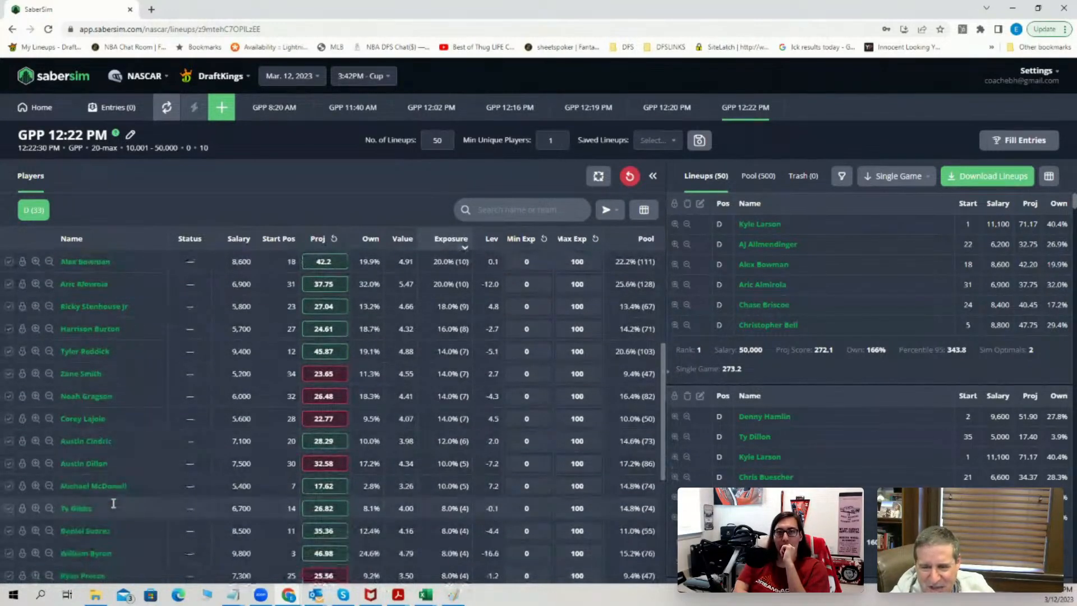
scroll(226, 353, "up", 3)
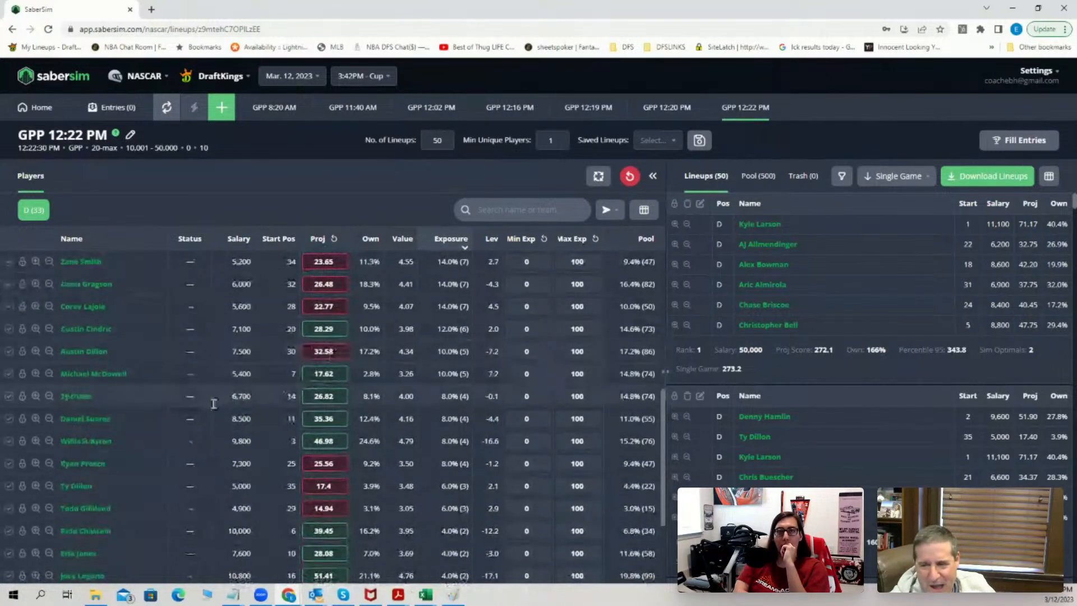
scroll(227, 359, "down", 5)
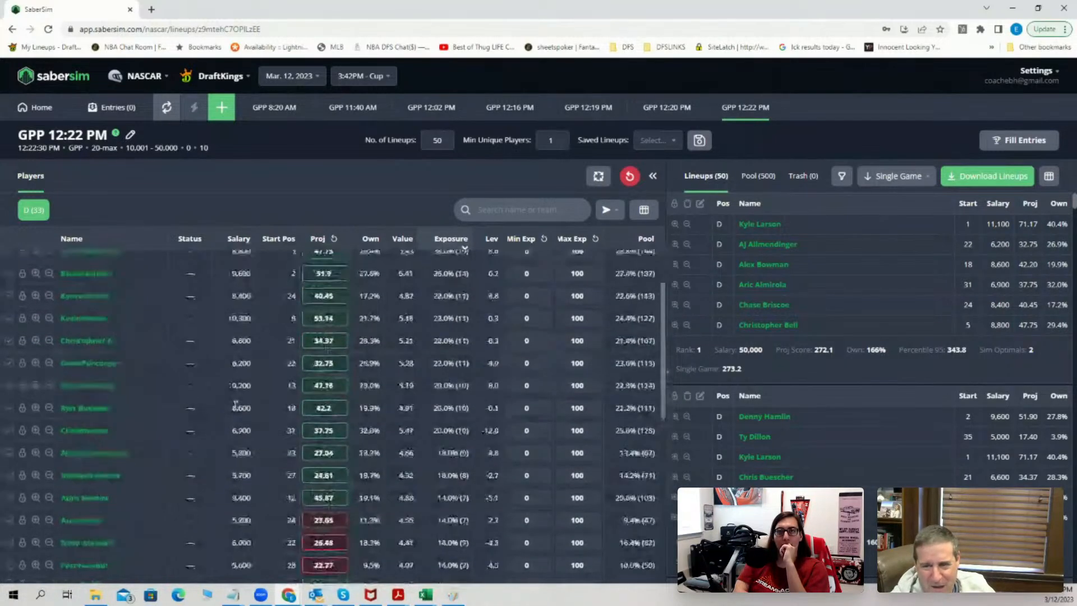
scroll(235, 421, "down", 3)
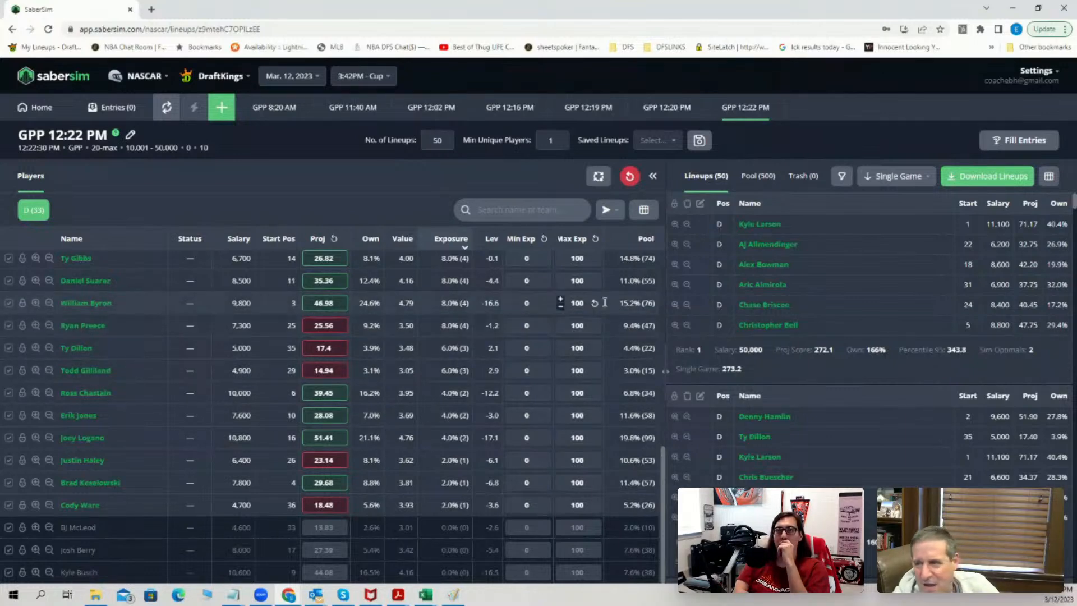
scroll(660, 444, "up", 8)
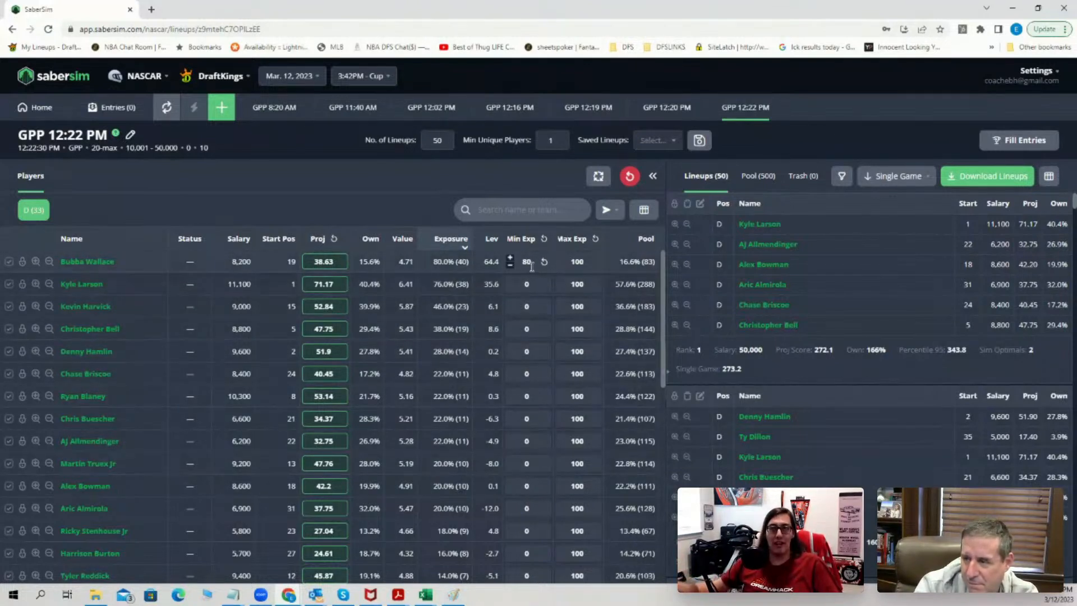
Set the minimum exposure of Bubba Wallace and Christopher Bell to 30 each and apply it to the lineups
type("30")
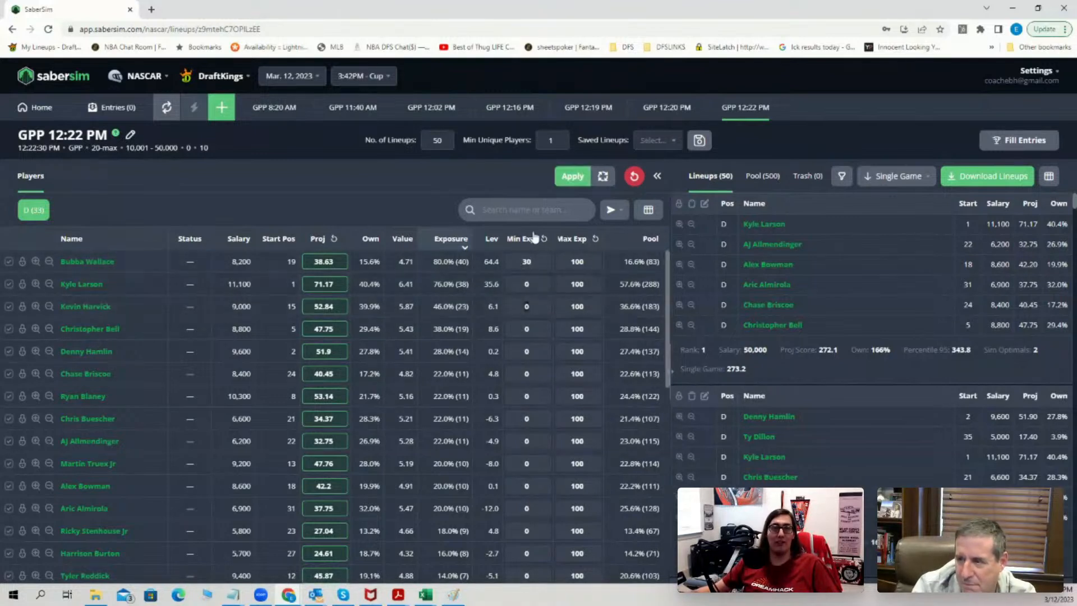
left_click(513, 215)
type("bell")
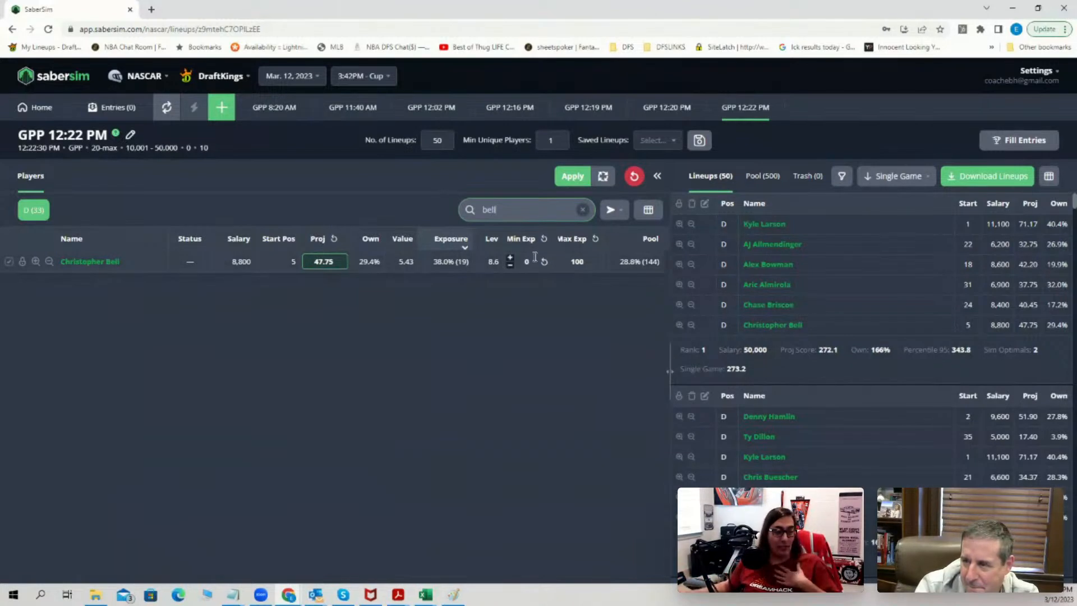
type("30")
left_click(571, 177)
left_click(582, 209)
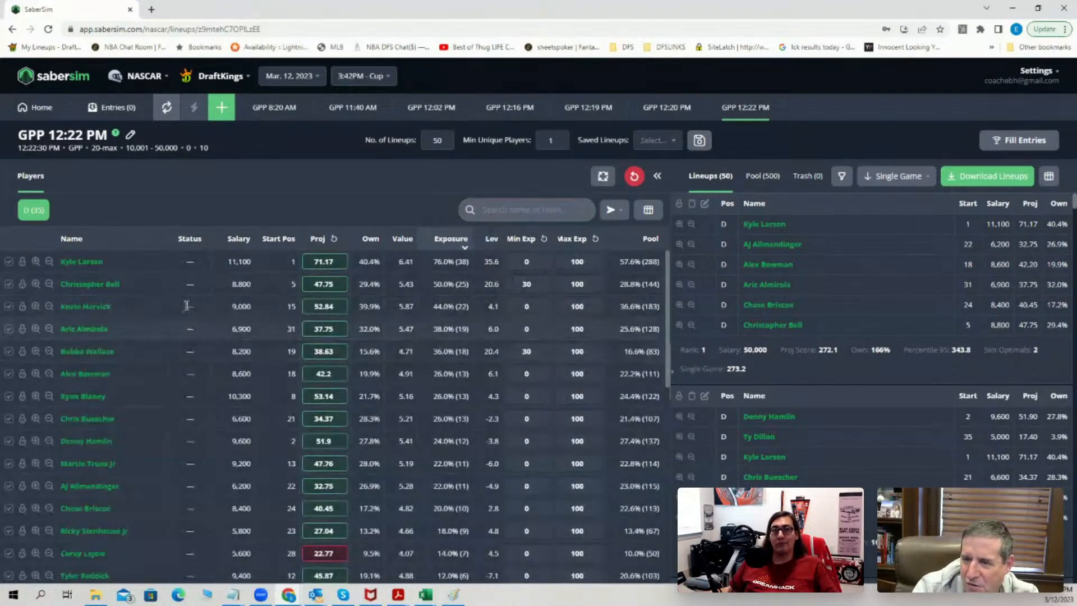
Set Martin Truex Jr's minimum exposure to 30, apply it to the lineups and show all drivers again
left_click(509, 211)
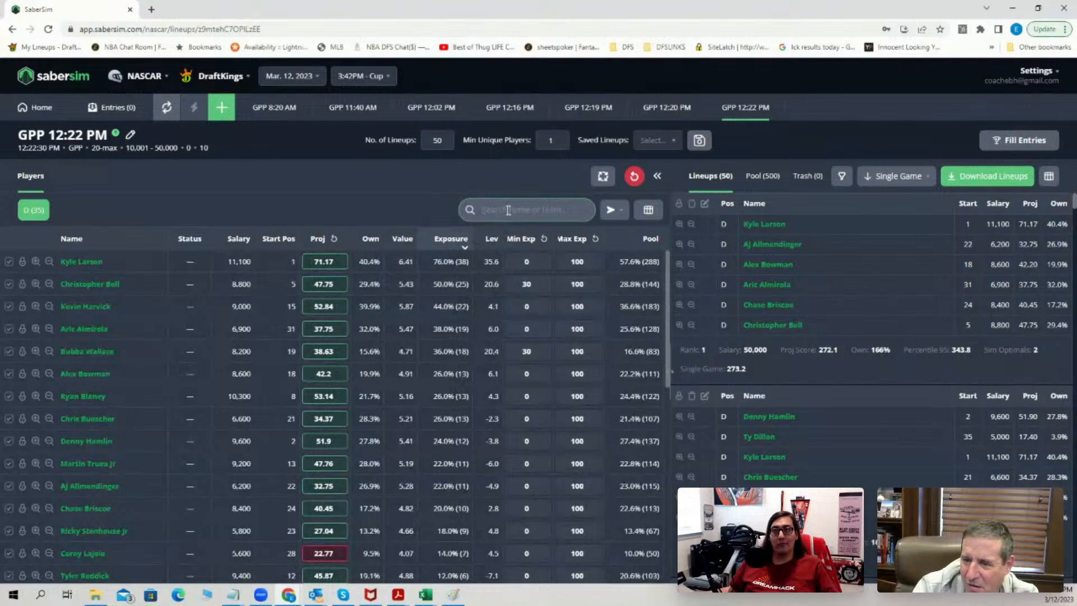
type("true")
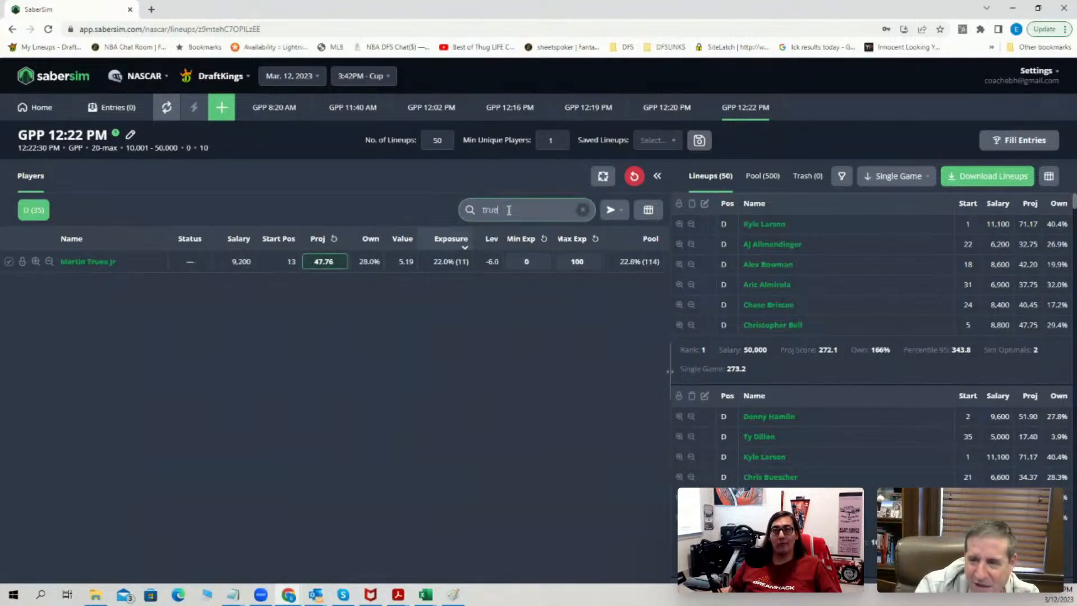
left_click(532, 262)
type("30")
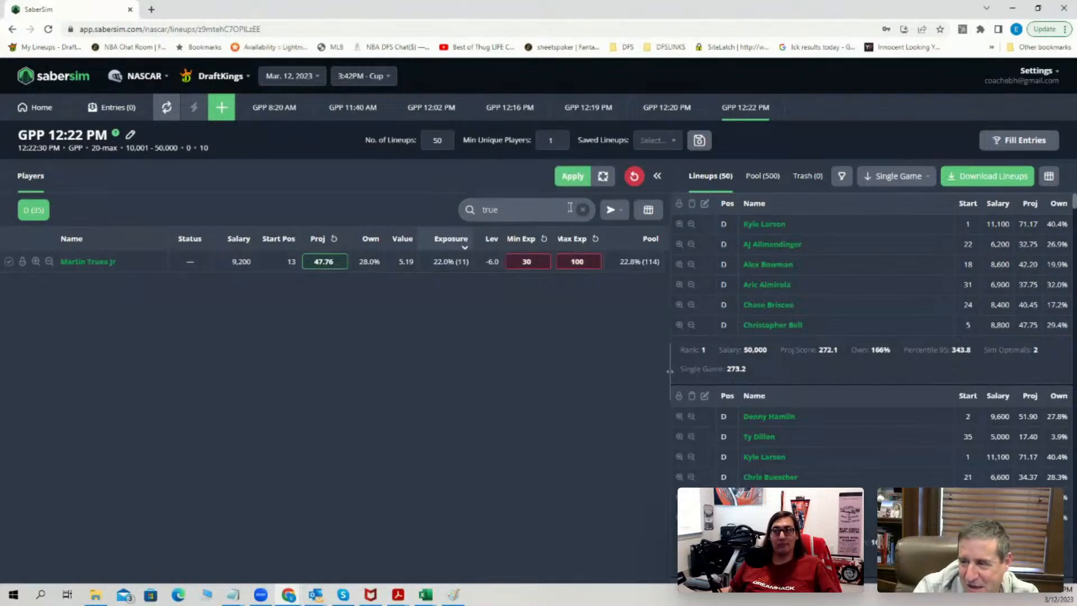
left_click(573, 176)
left_click(583, 209)
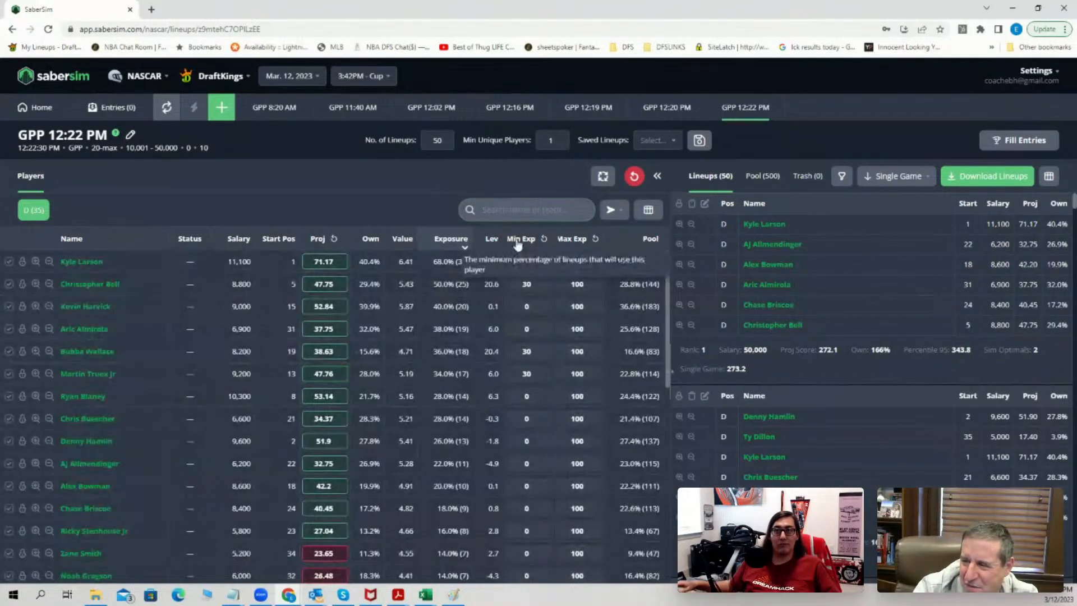
Review the drivers sorted by highest minimum exposure and by starting position from the back of the grid
left_click(518, 240)
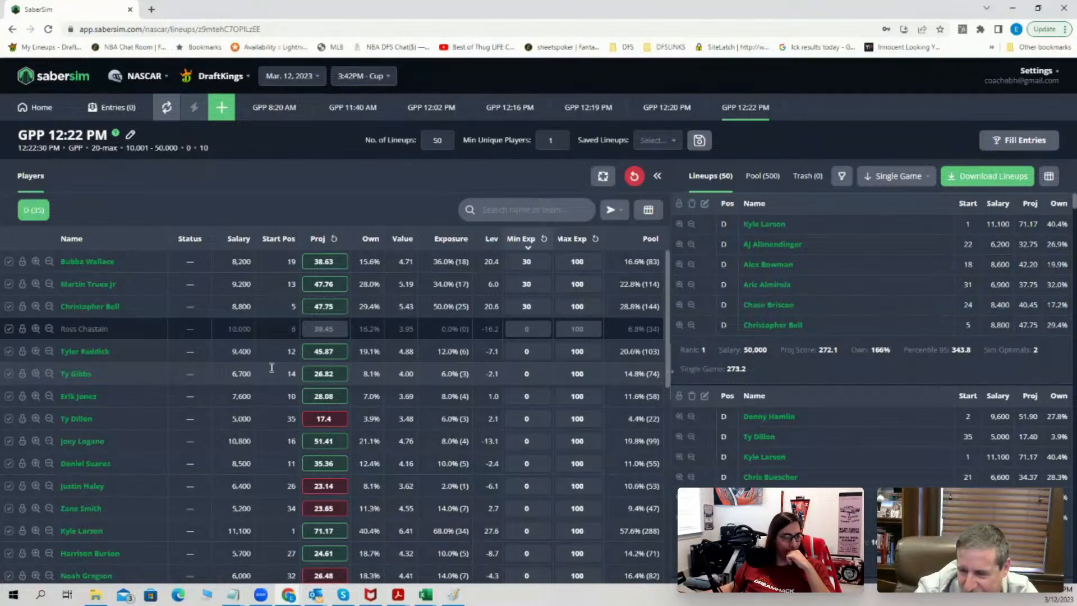
left_click(278, 239)
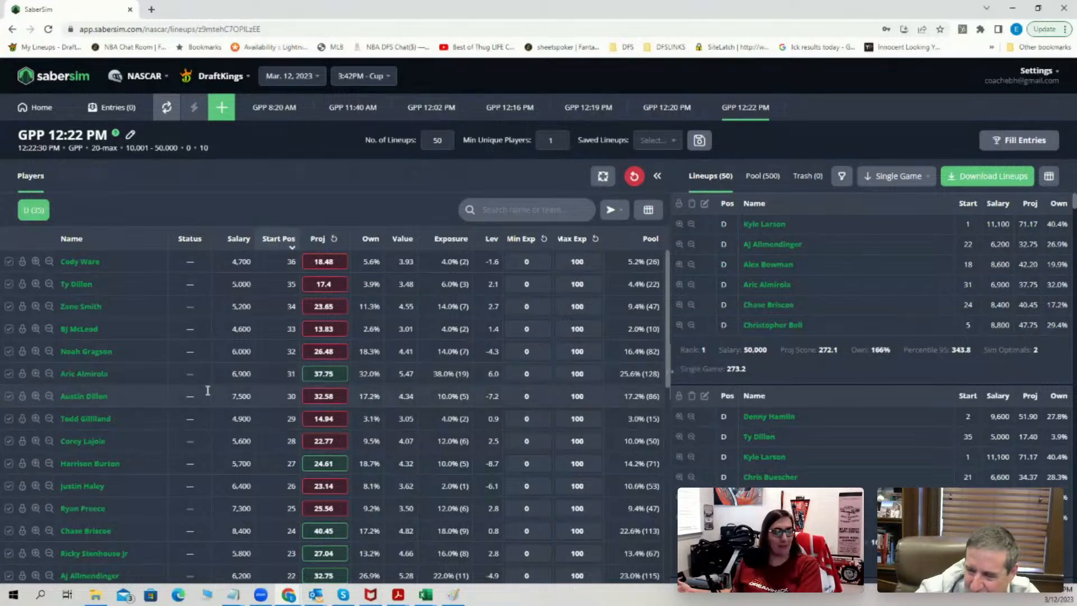
scroll(460, 421, "down", 2)
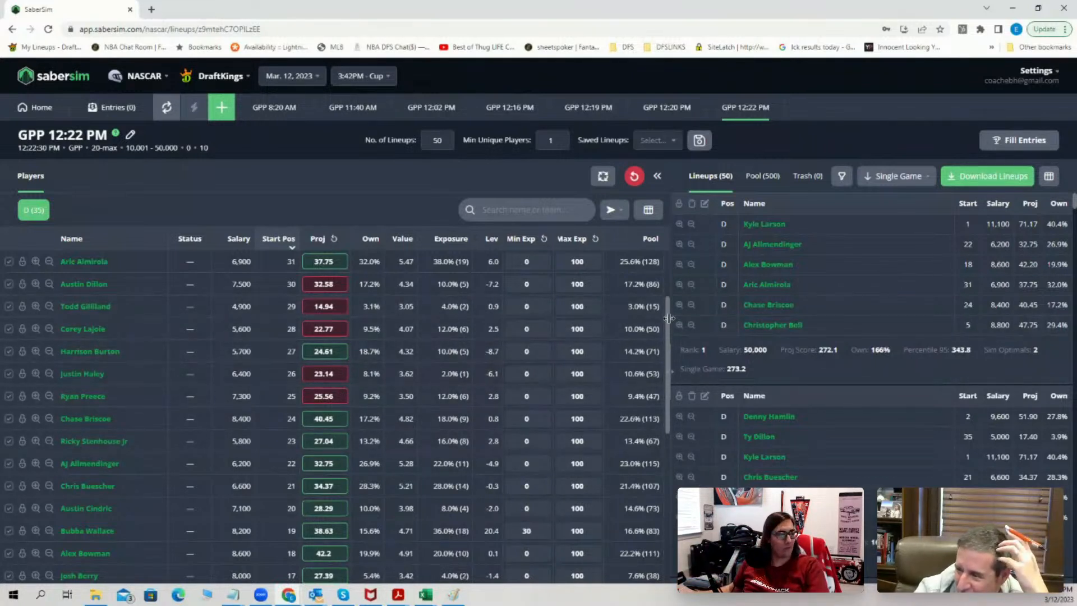
left_click_drag(668, 328, 632, 236)
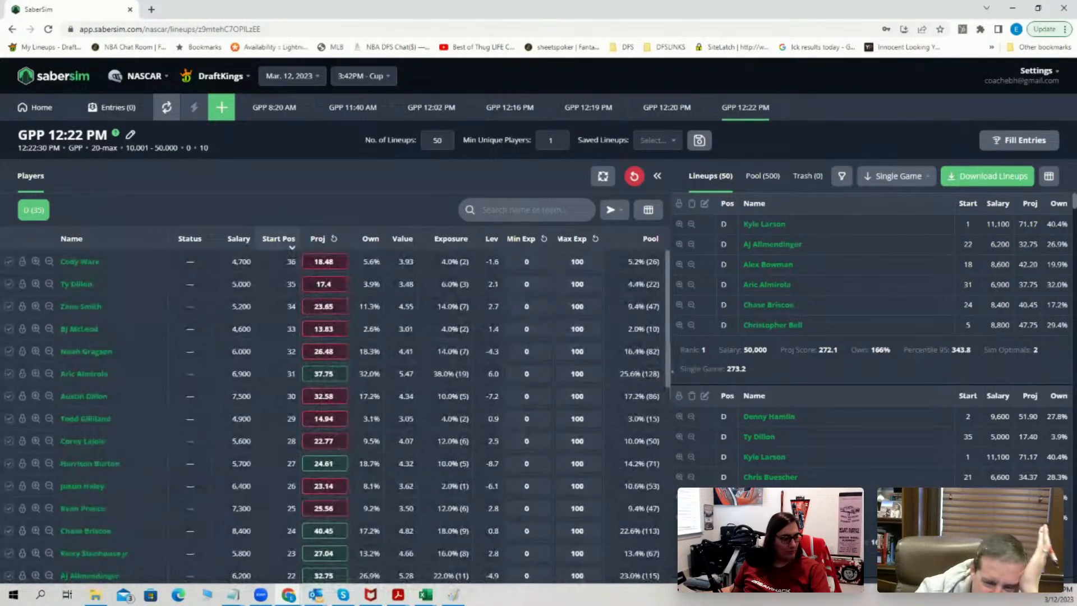